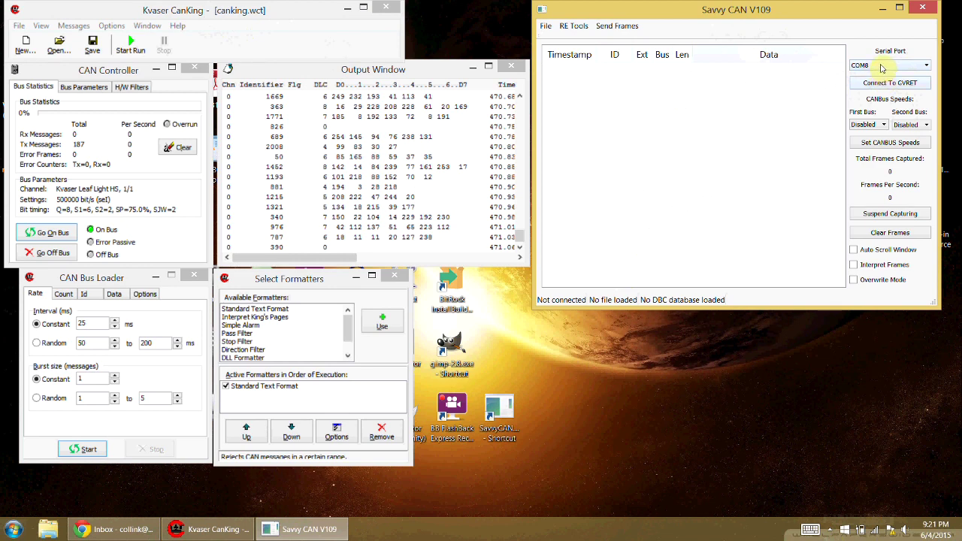
Step: Select COM8 as the serial port and connect to the GVRET device
{"action": "left_click", "coordinate": [879, 66]}
{"action": "left_click", "coordinate": [879, 66]}
{"action": "left_click", "coordinate": [880, 87]}
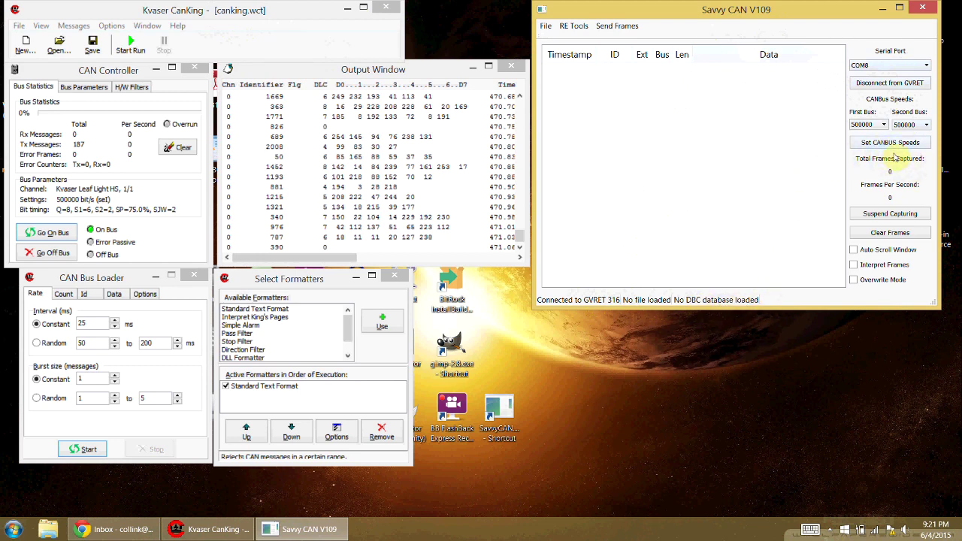
Step: Check the available speed choices for the first and second CAN buses
{"action": "left_click", "coordinate": [880, 126]}
{"action": "left_click", "coordinate": [881, 129]}
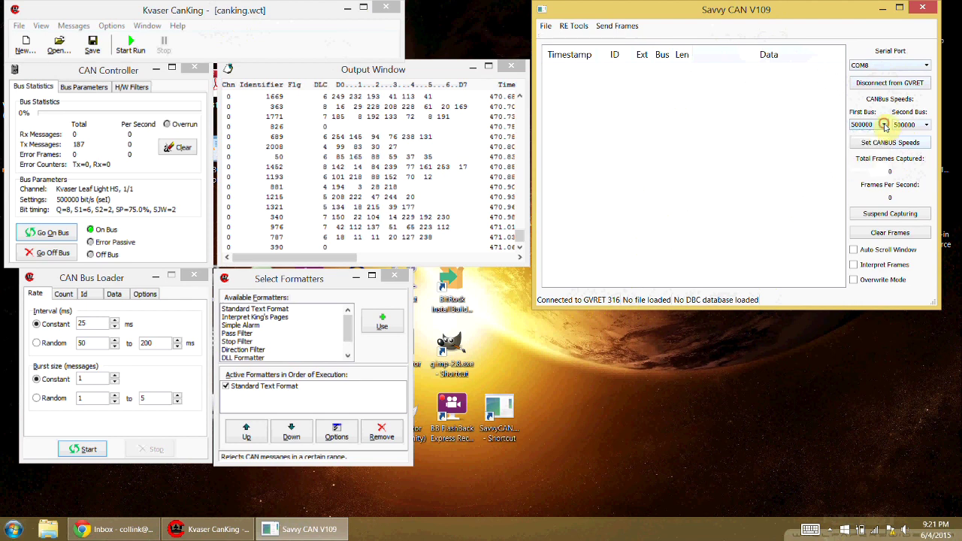
{"action": "left_click", "coordinate": [911, 127]}
{"action": "left_click", "coordinate": [910, 135]}
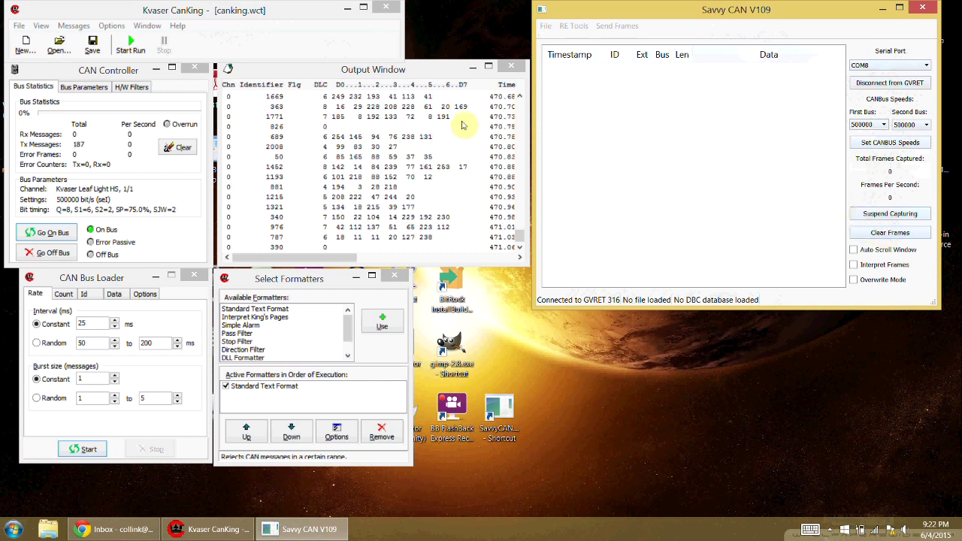
Step: Switch to Kvaser CanKing and start the CAN Bus Loader to send test messages
{"action": "left_click", "coordinate": [101, 278]}
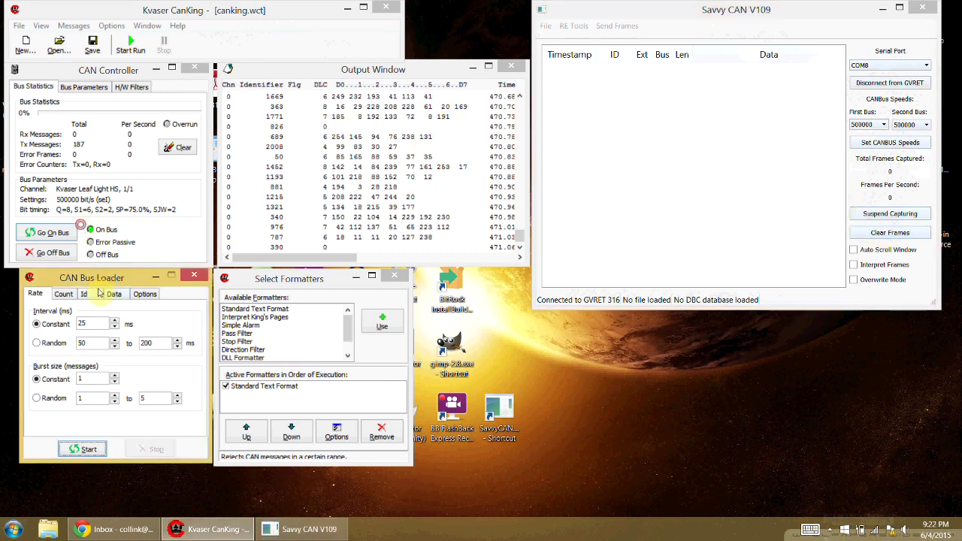
{"action": "left_click", "coordinate": [85, 451]}
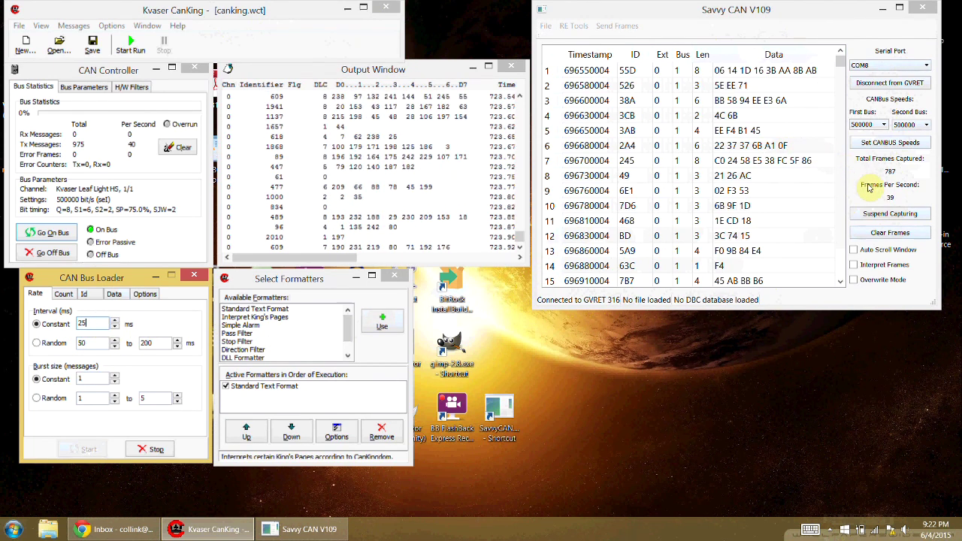
Step: Switch to SavvyCAN, suspend and restart the capture, and clear the captured frames
{"action": "left_click", "coordinate": [896, 217]}
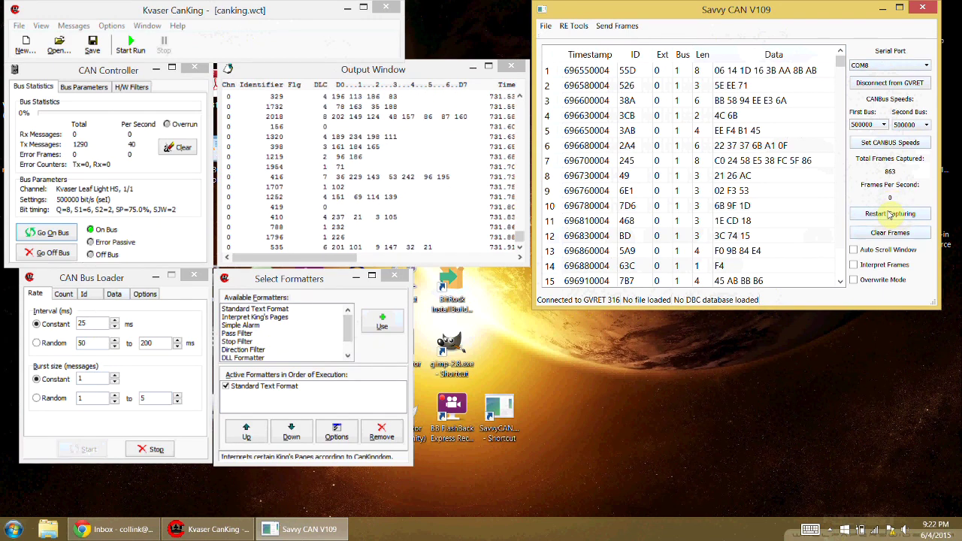
{"action": "left_click", "coordinate": [889, 214]}
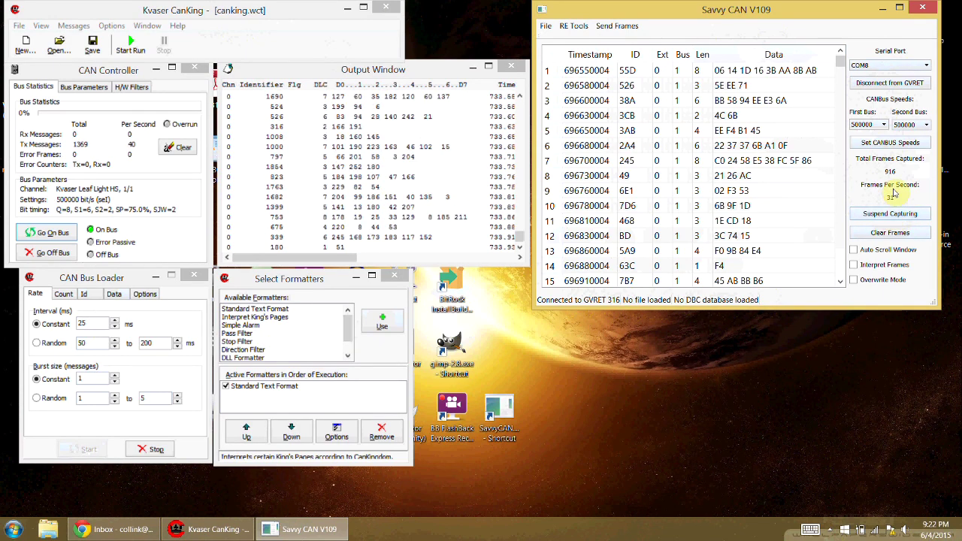
{"action": "left_click", "coordinate": [879, 234]}
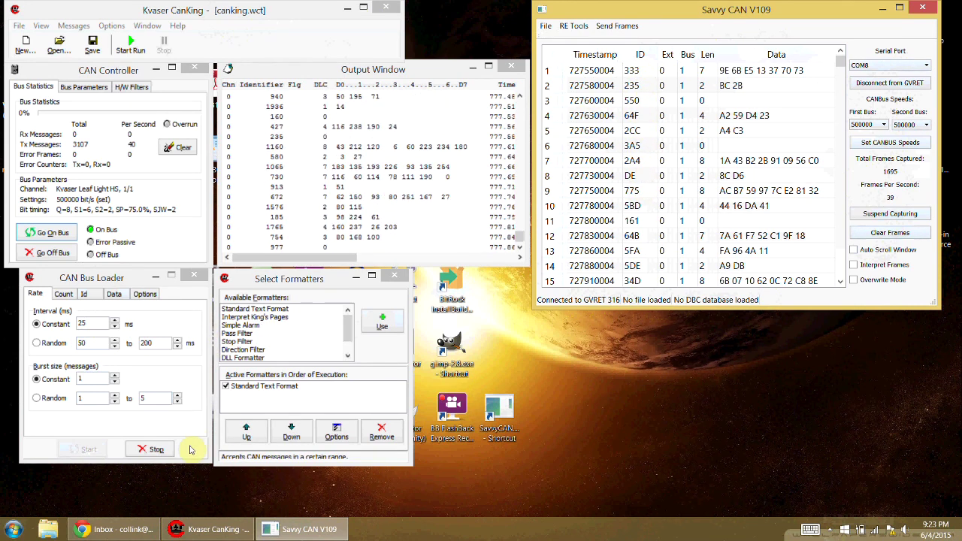
Step: Stop the CAN Bus Loader in CanKing and examine the Ext, Bus, Len and Data fields of SavvyCAN's first captured frame
{"action": "left_click", "coordinate": [153, 448]}
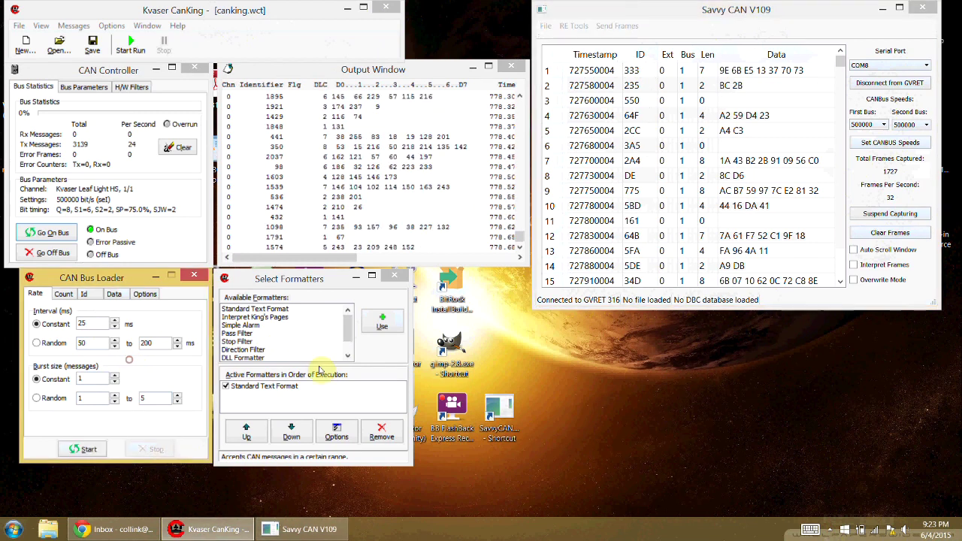
{"action": "left_click", "coordinate": [669, 72]}
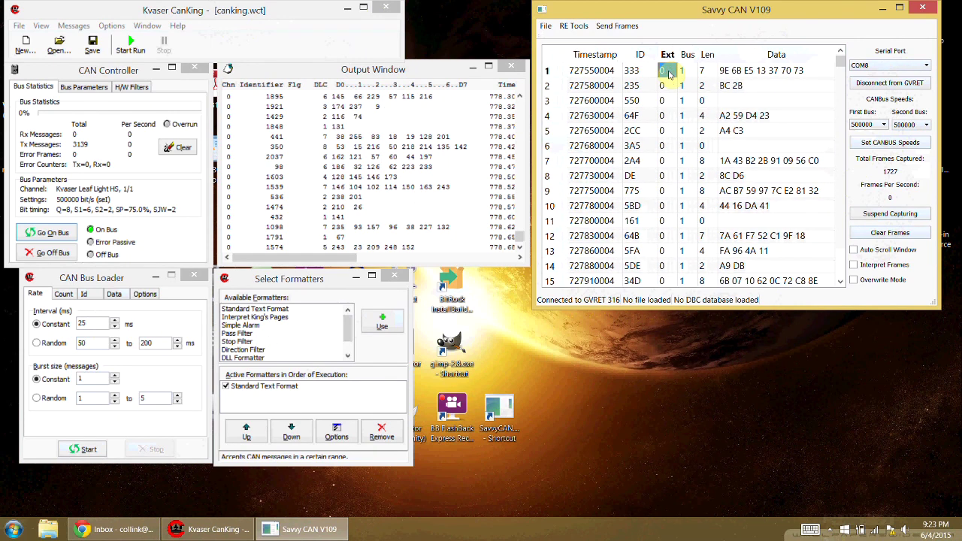
{"action": "left_click", "coordinate": [685, 72]}
{"action": "left_click", "coordinate": [686, 72]}
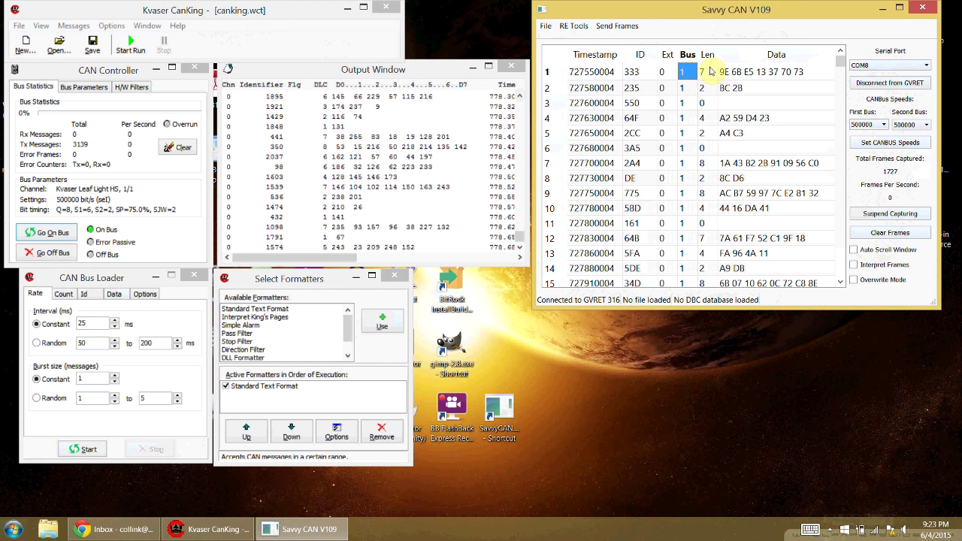
{"action": "left_click", "coordinate": [710, 71]}
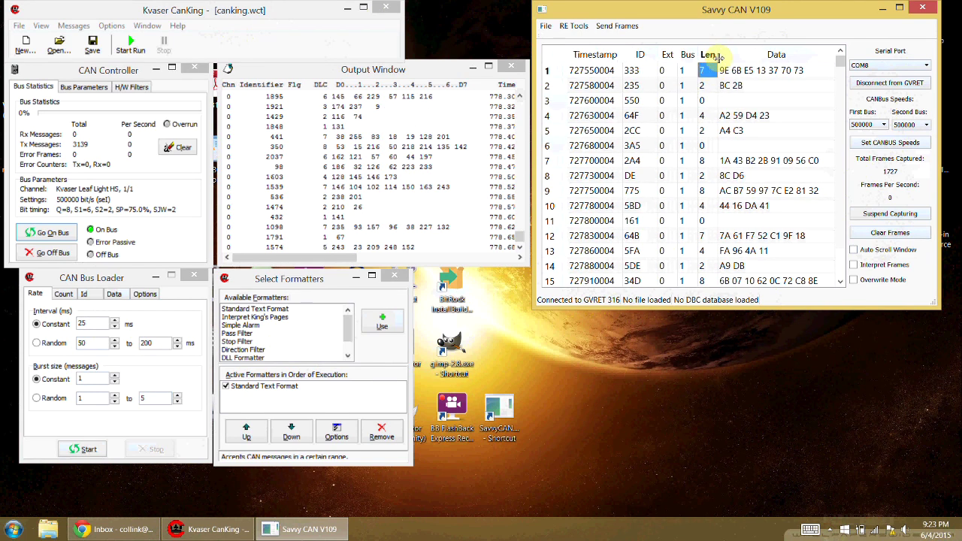
{"action": "left_click", "coordinate": [768, 71]}
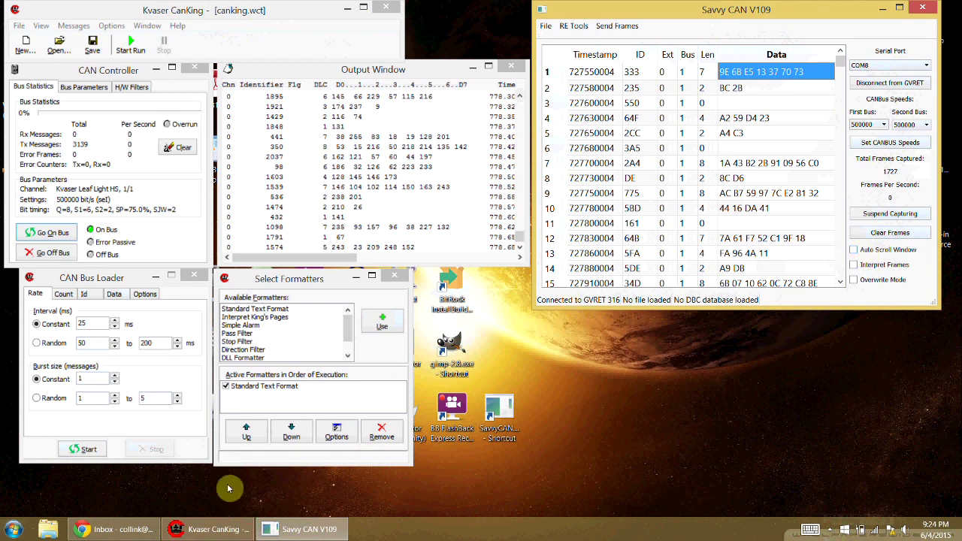
Step: Run the CAN Bus Loader again with SavvyCAN's Auto Scroll Window option turned on, and stop the loader
{"action": "left_click", "coordinate": [85, 448]}
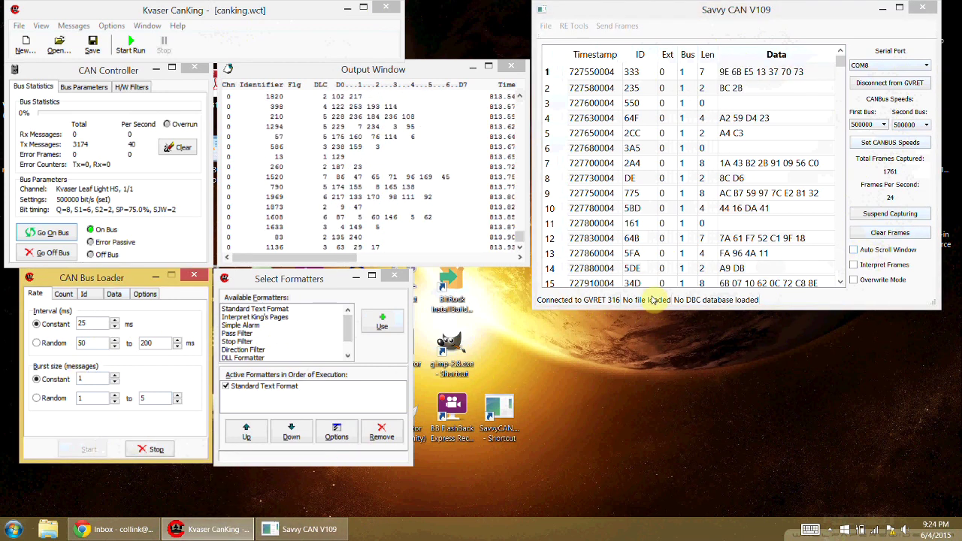
{"action": "left_click", "coordinate": [855, 250]}
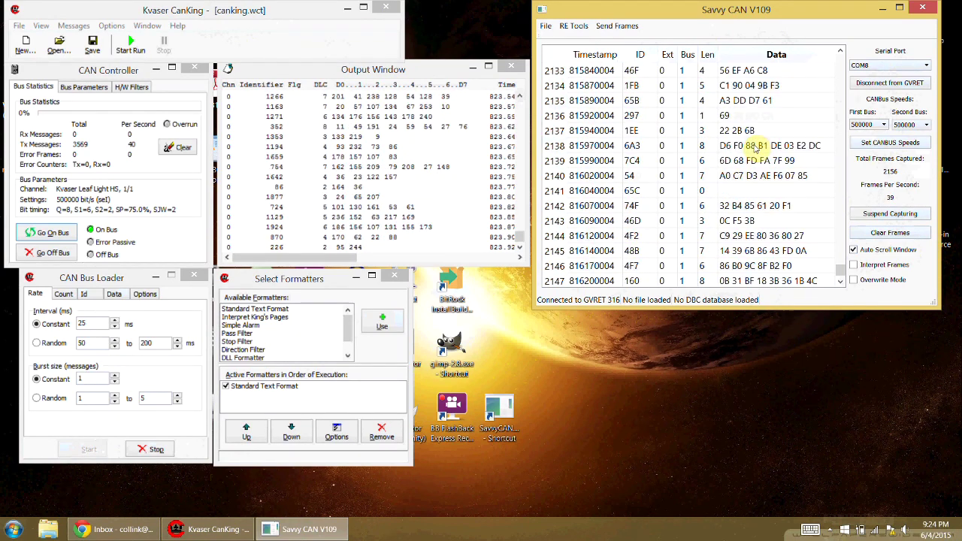
{"action": "left_click", "coordinate": [155, 449]}
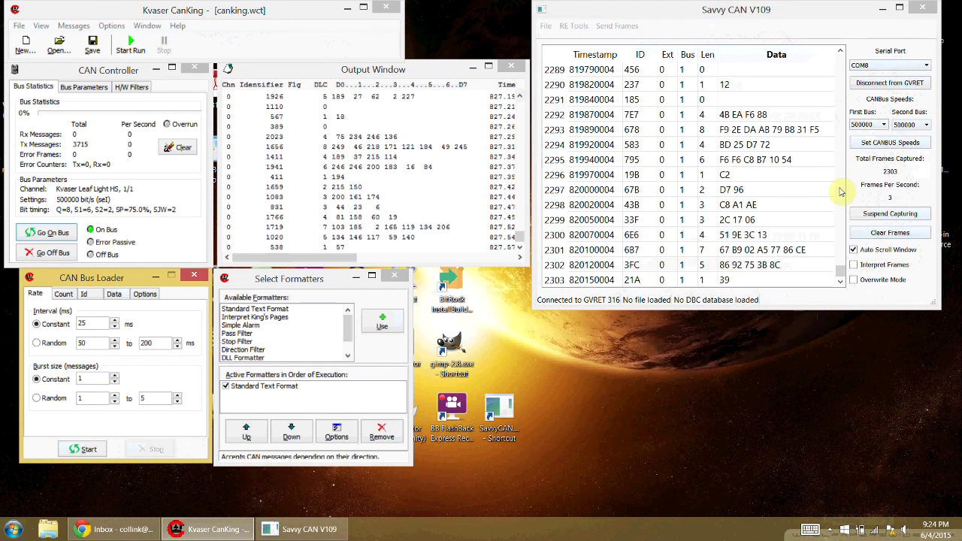
Step: Enlarge the SavvyCAN window to show more frames and close Kvaser CanKing
{"action": "left_click_drag", "start_coordinate": [770, 14], "coordinate": [726, 17]}
{"action": "left_click_drag", "start_coordinate": [896, 309], "coordinate": [915, 493]}
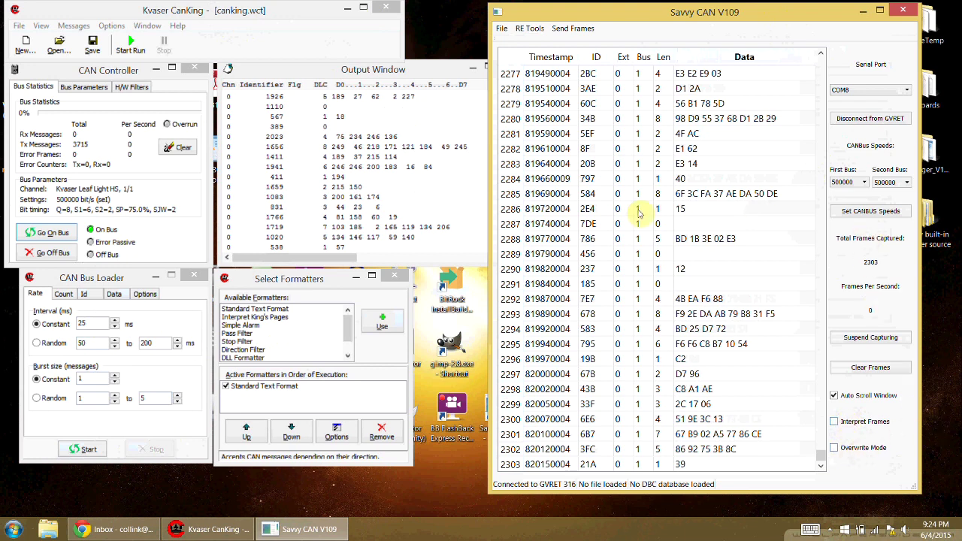
{"action": "left_click", "coordinate": [386, 7]}
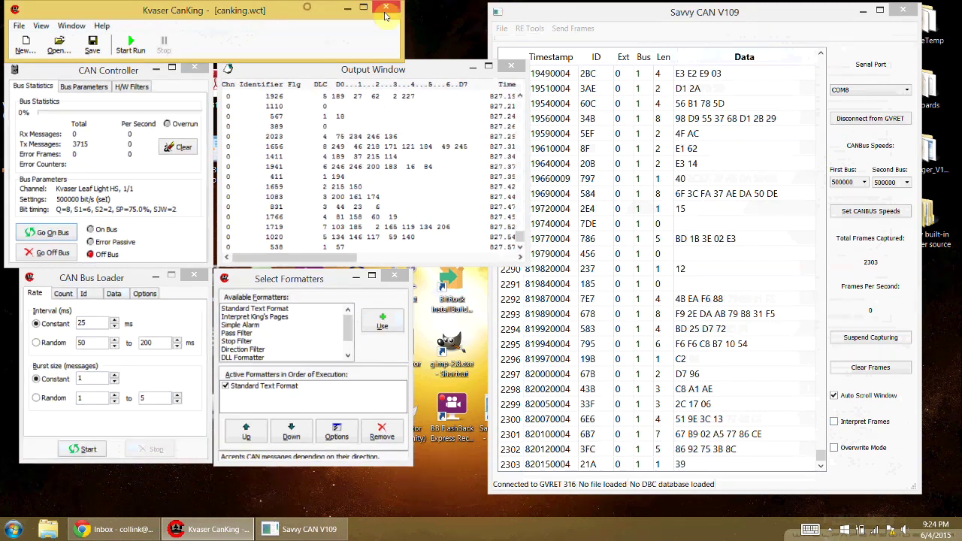
Step: Try the SavvyCAN window maximized, restore and move it toward the middle of the desktop, and clear its captured frames
{"action": "double_click", "coordinate": [609, 20]}
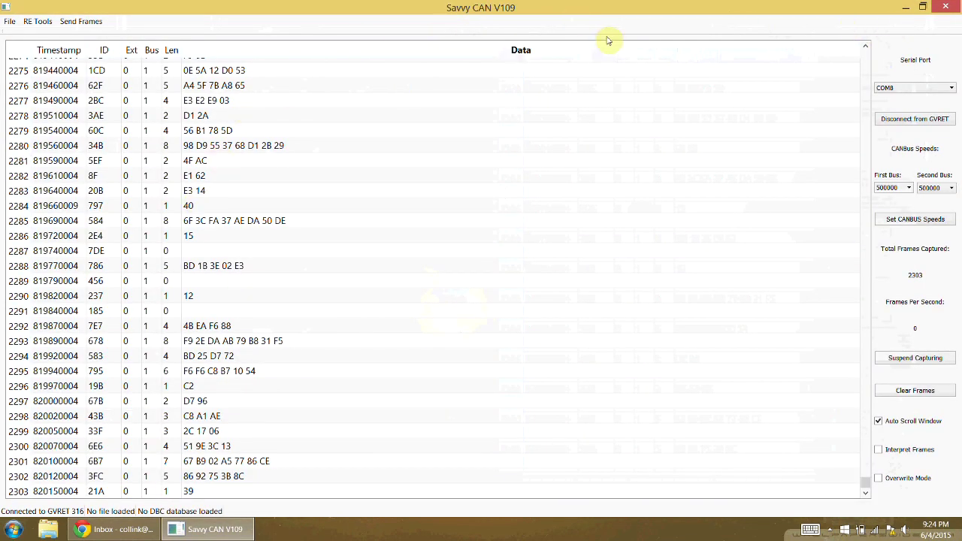
{"action": "left_click", "coordinate": [924, 9]}
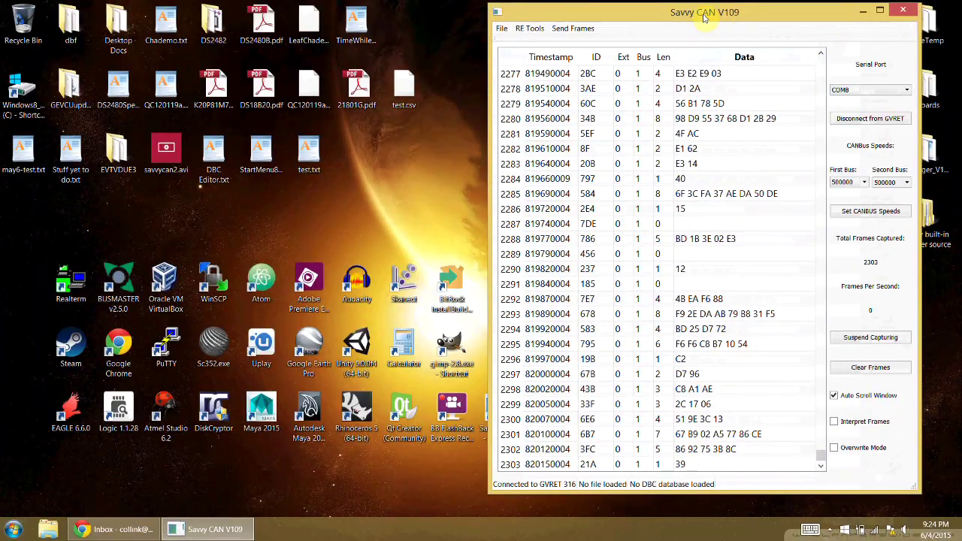
{"action": "left_click_drag", "start_coordinate": [709, 23], "coordinate": [403, 17]}
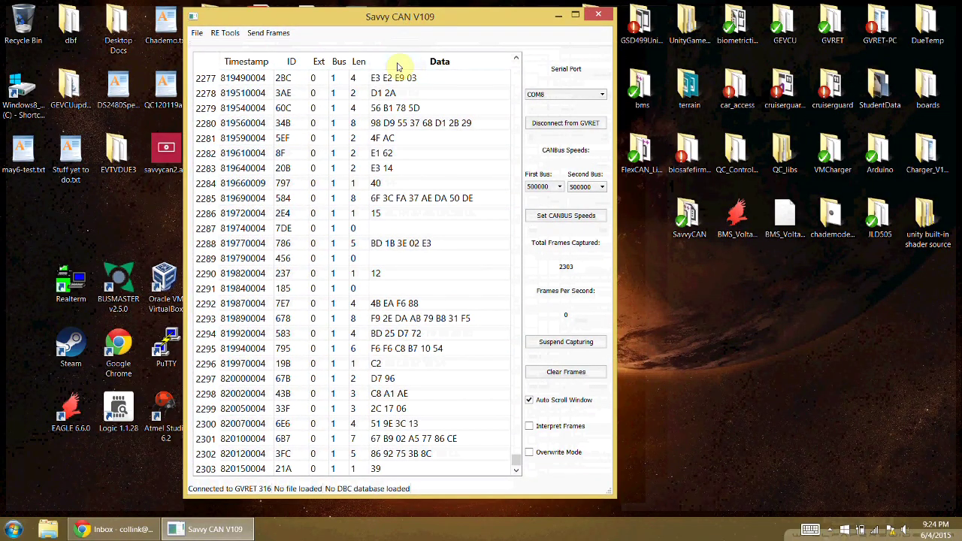
{"action": "left_click", "coordinate": [566, 374]}
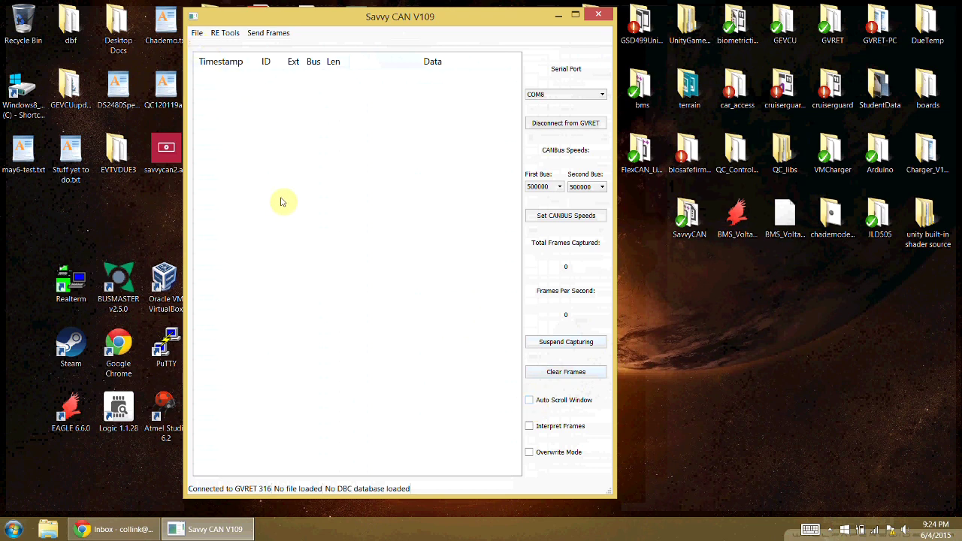
Step: Load the DBC file "A306 Vehicle CAN Signal Database v10.6_Draft.dbc" from the Downloads folder
{"action": "left_click", "coordinate": [198, 34]}
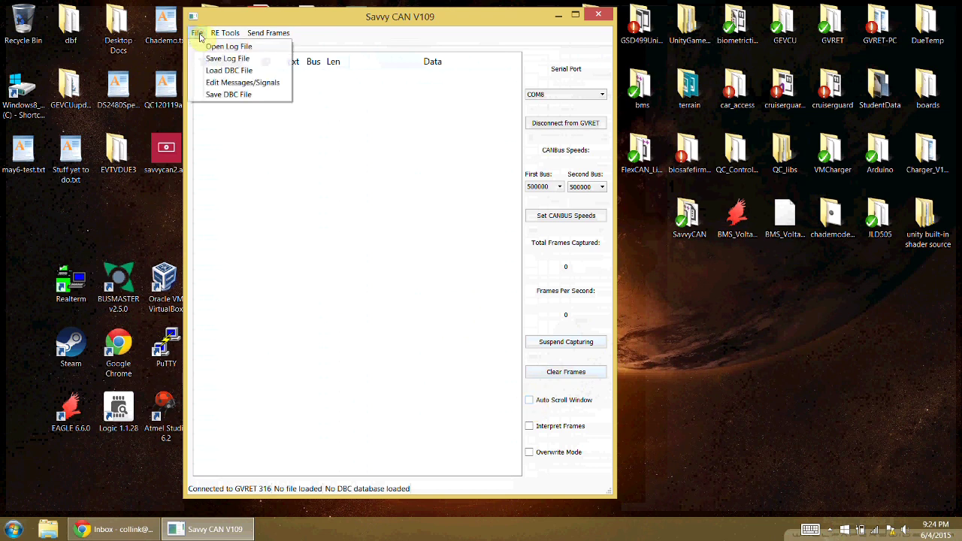
{"action": "left_click", "coordinate": [216, 72]}
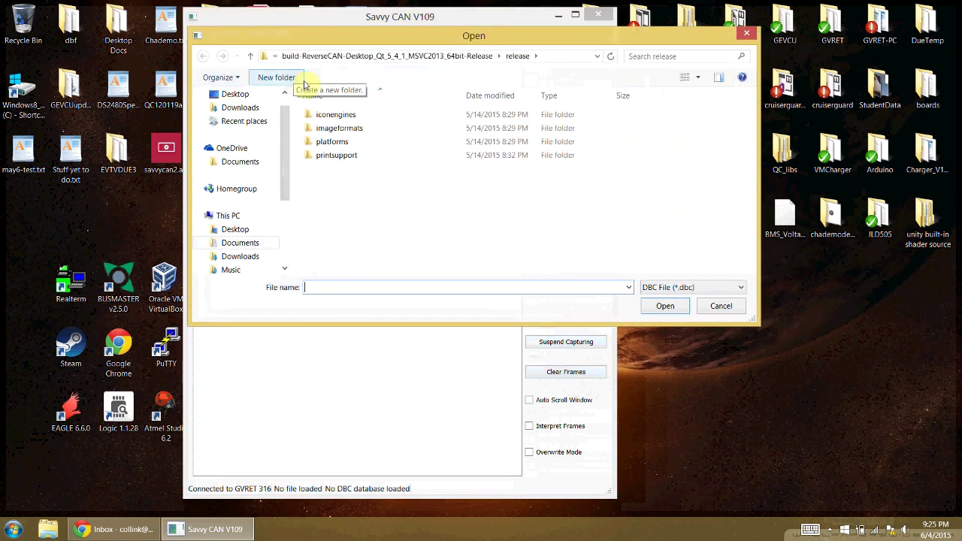
{"action": "left_click", "coordinate": [252, 257]}
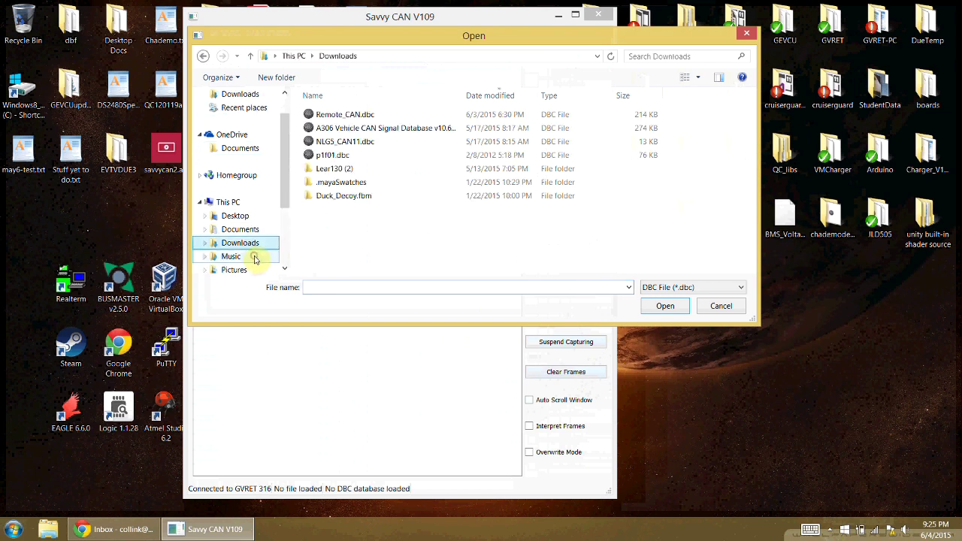
{"action": "left_click", "coordinate": [360, 131]}
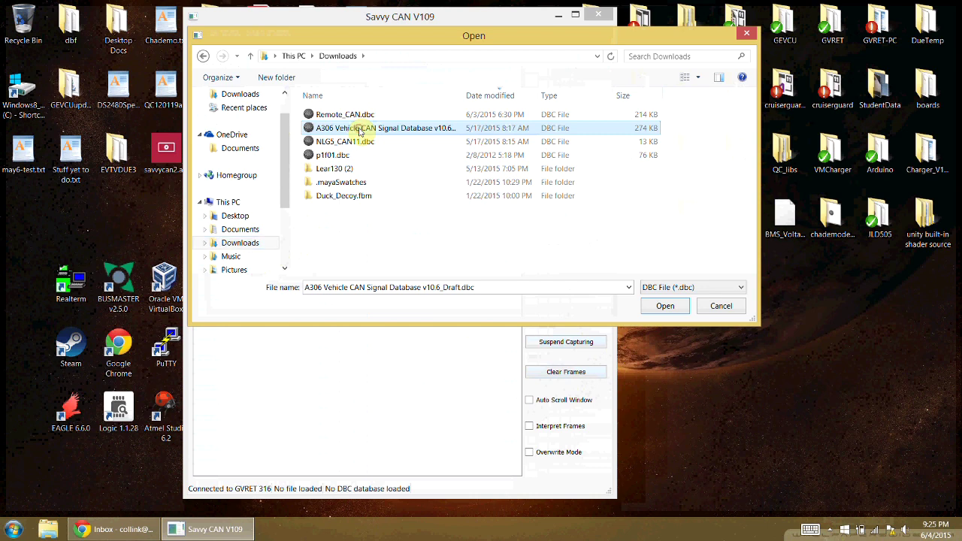
{"action": "double_click", "coordinate": [360, 129]}
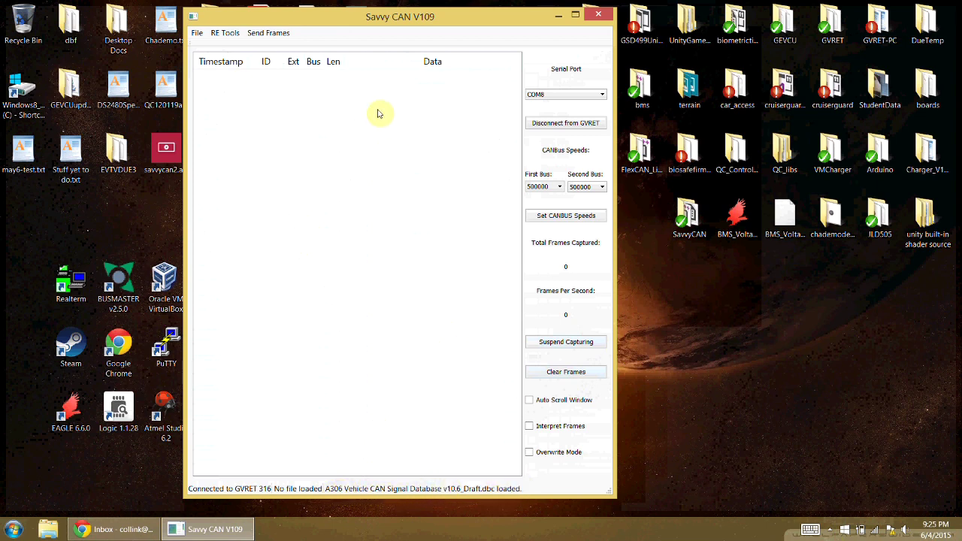
Step: Bring up the dialog for opening a log file and browse to the "can captures" folder inside Desktop Docs on the Desktop
{"action": "left_click", "coordinate": [197, 32]}
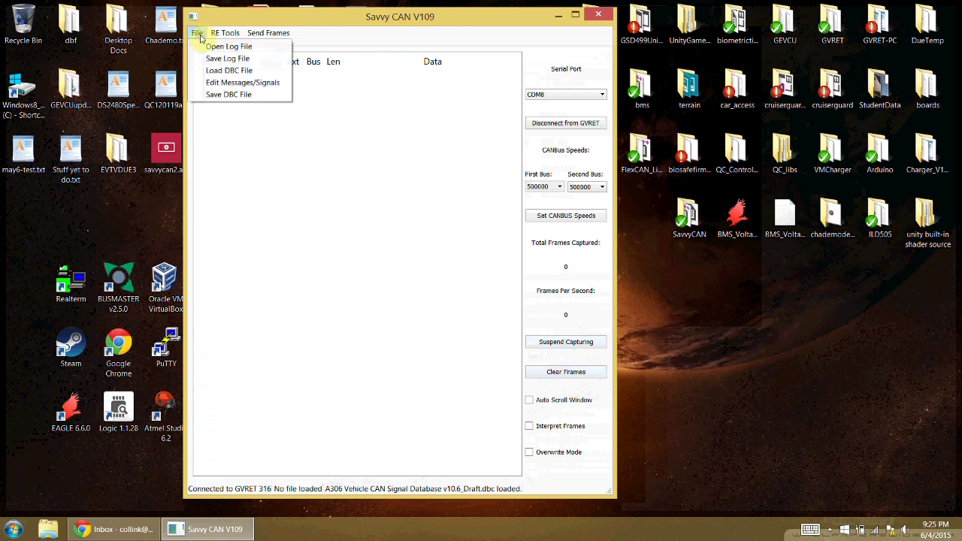
{"action": "key", "text": "Escape"}
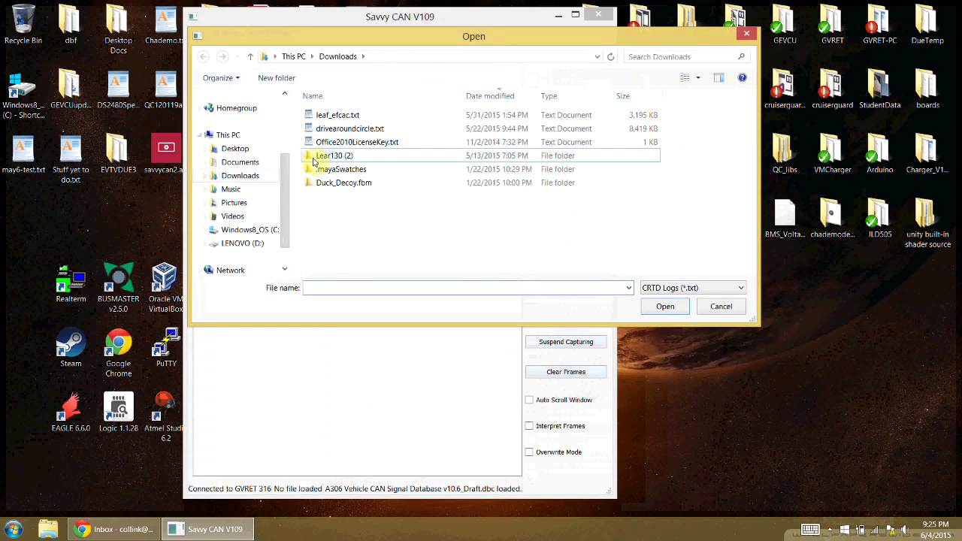
{"action": "left_click", "coordinate": [244, 151]}
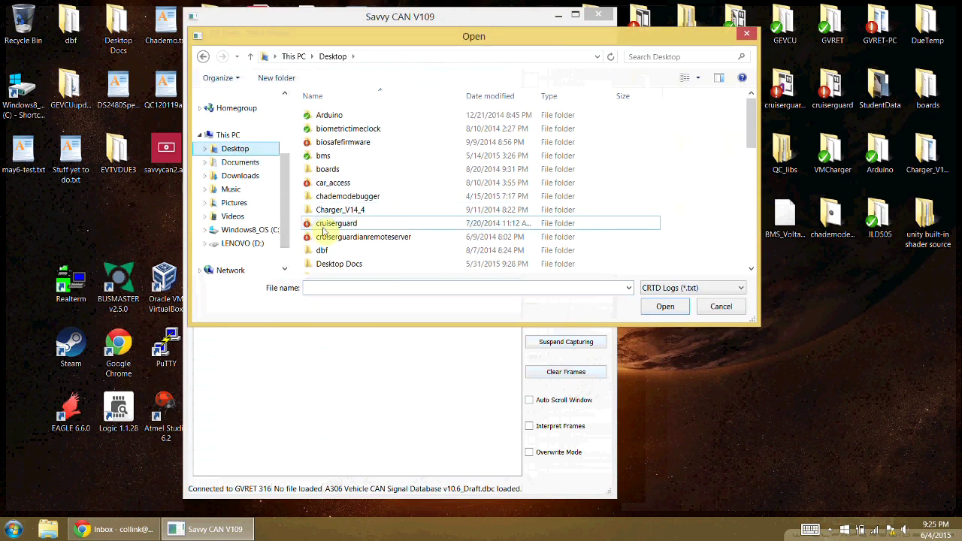
{"action": "double_click", "coordinate": [339, 263]}
{"action": "scroll", "coordinate": [353, 225], "scroll_direction": "down", "scroll_amount": 2}
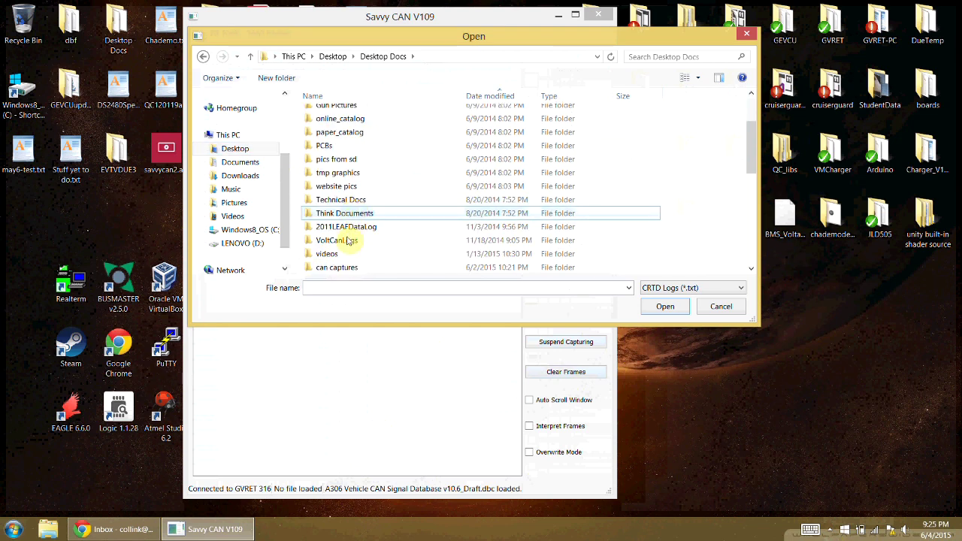
{"action": "scroll", "coordinate": [350, 240], "scroll_direction": "down", "scroll_amount": 2}
{"action": "double_click", "coordinate": [339, 188]}
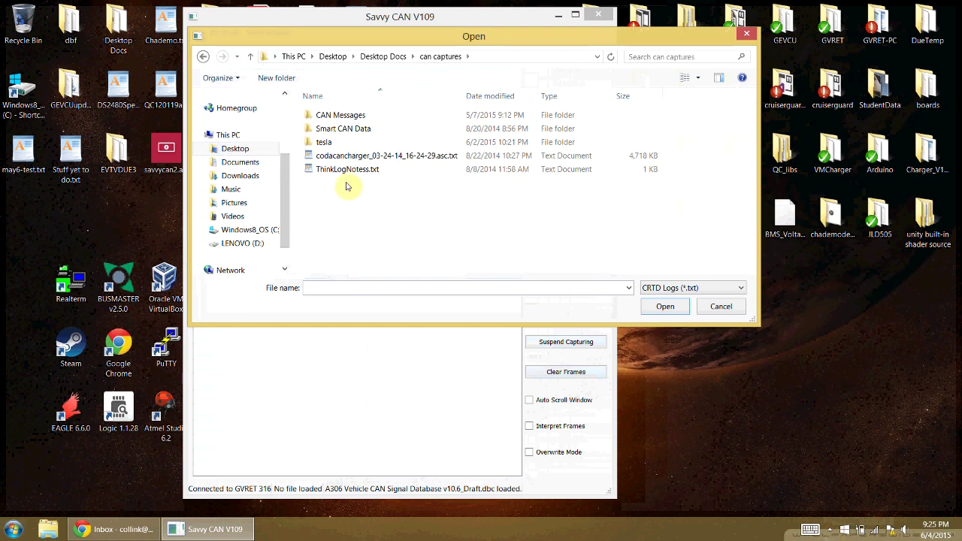
Step: Set the log file type to BusMaster Log (*.log) and load BUSMASTERThinkLog.log
{"action": "left_click", "coordinate": [658, 289]}
{"action": "left_click", "coordinate": [669, 331]}
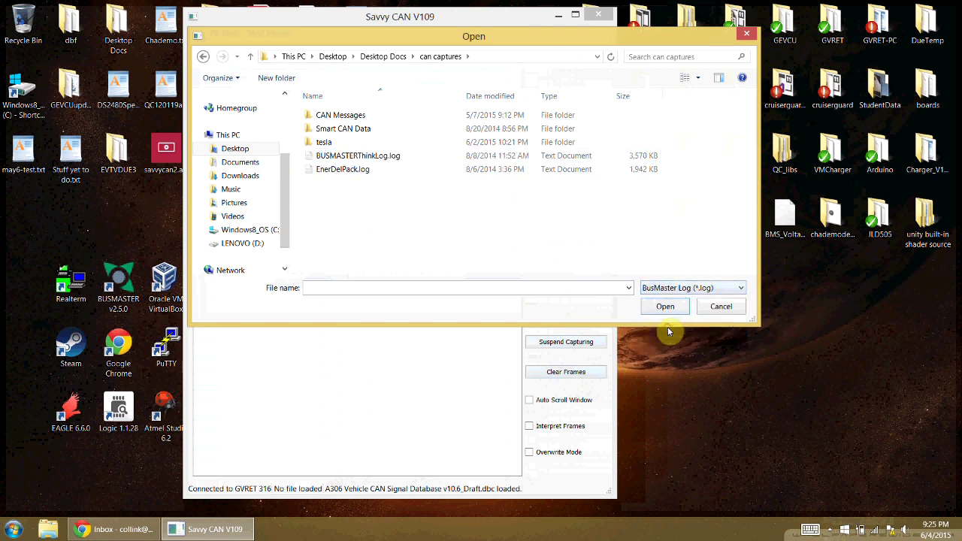
{"action": "left_click", "coordinate": [373, 156]}
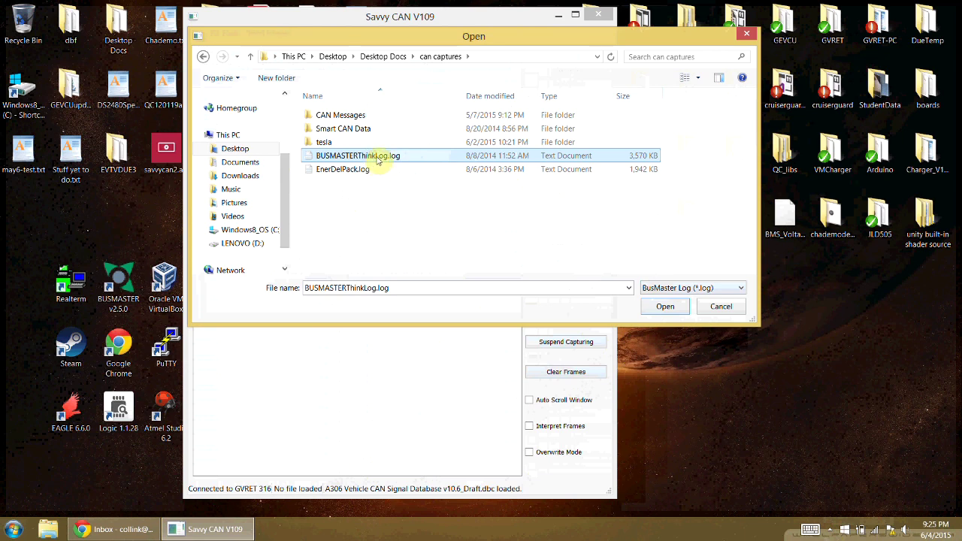
{"action": "double_click", "coordinate": [377, 160]}
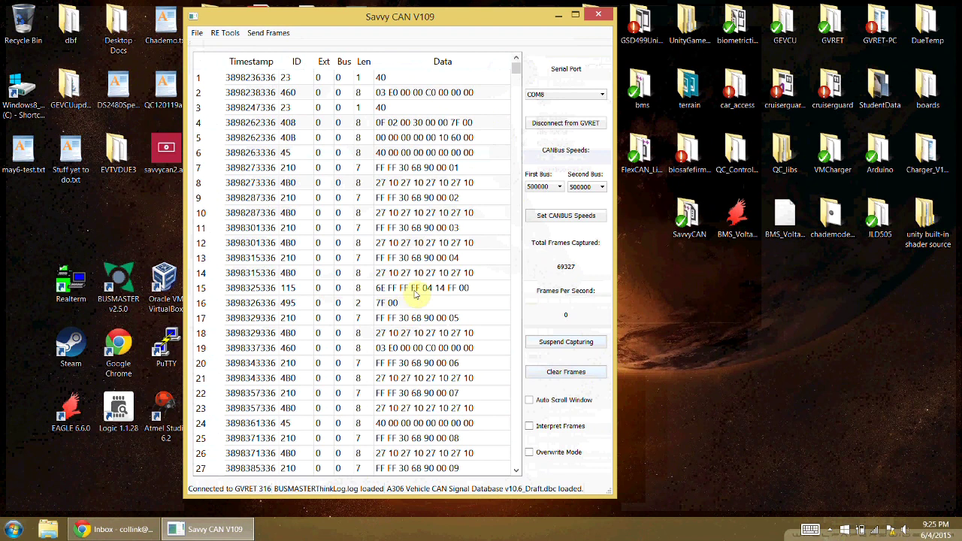
Step: Turn on frame interpretation and widen the main window so the decoded signal text fits in the Data column
{"action": "left_click", "coordinate": [531, 427]}
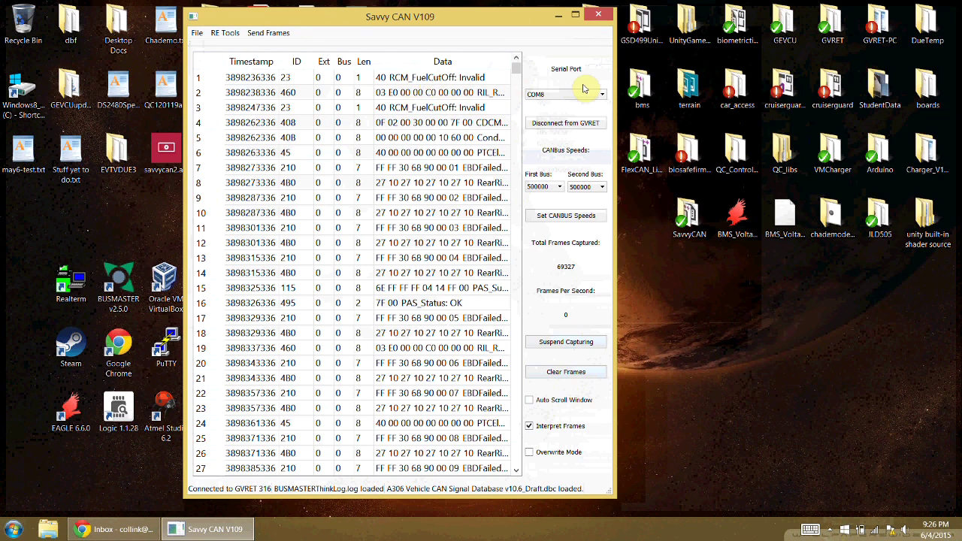
{"action": "left_click_drag", "start_coordinate": [617, 89], "coordinate": [822, 132]}
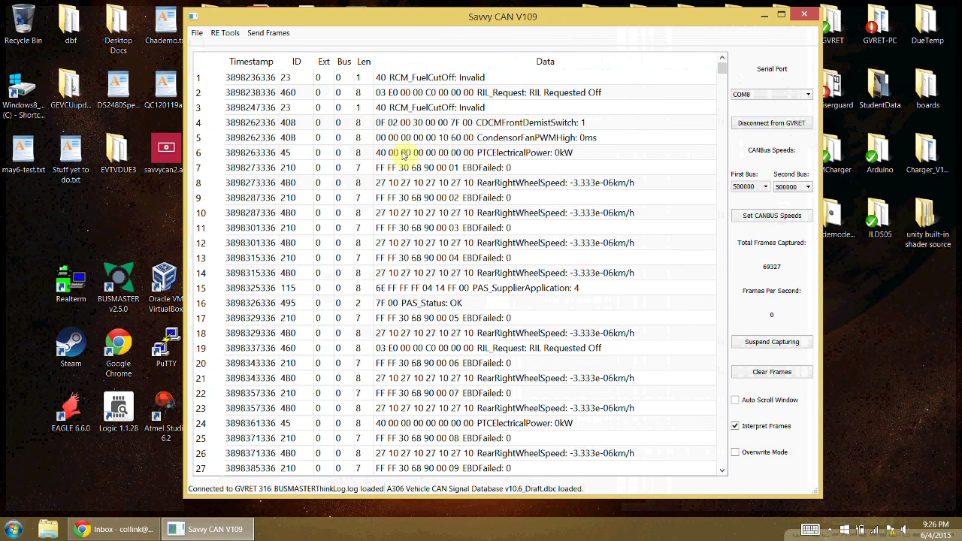
Step: Expand and collapse the decoded signals of frame 5 (ID 40B) and of wheel speed frame 1428 (ID 4B0)
{"action": "left_click", "coordinate": [469, 140]}
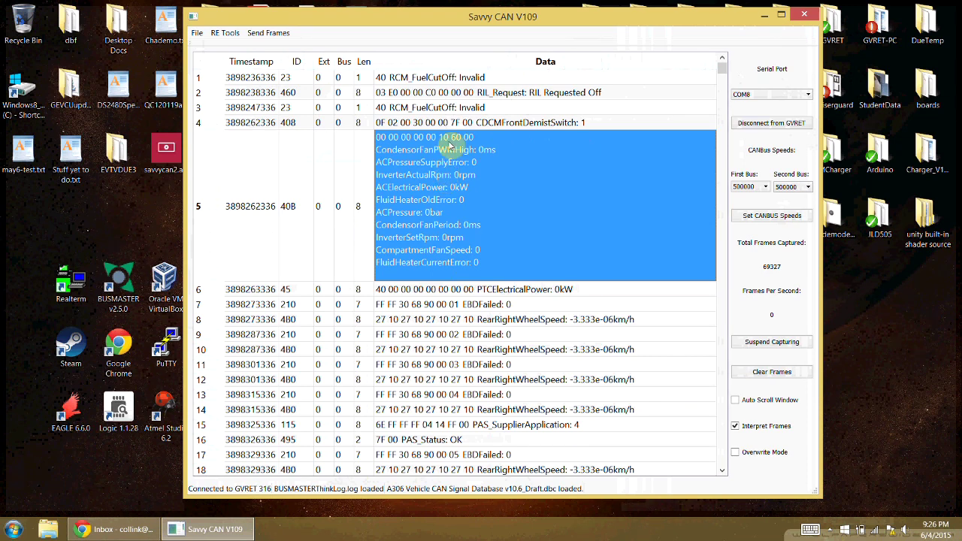
{"action": "left_click", "coordinate": [417, 139]}
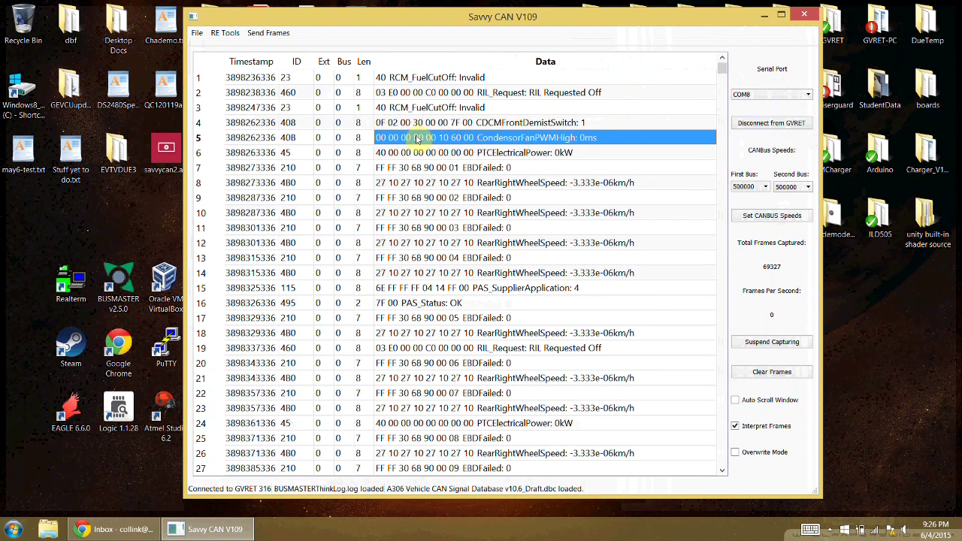
{"action": "left_click_drag", "start_coordinate": [719, 68], "coordinate": [720, 80]}
{"action": "left_click", "coordinate": [528, 214]}
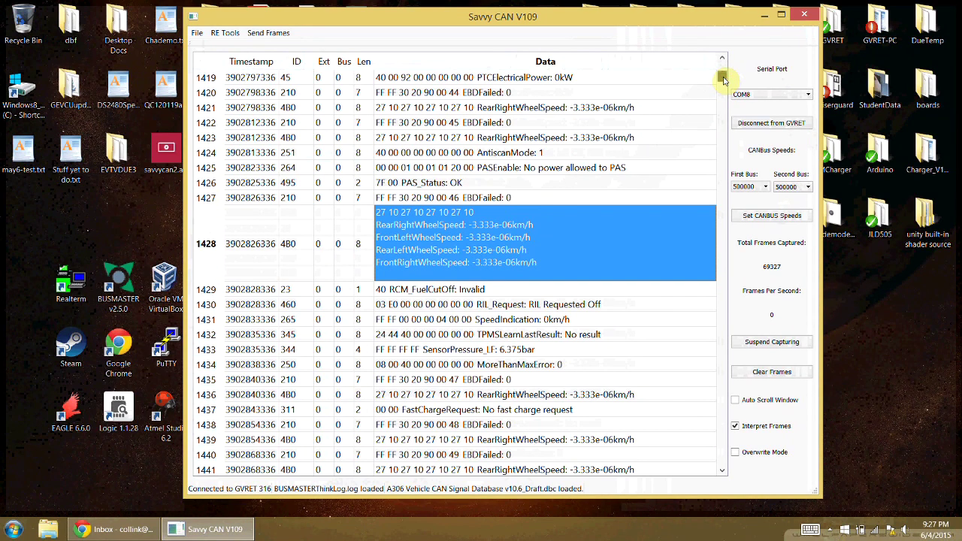
{"action": "left_click", "coordinate": [454, 218]}
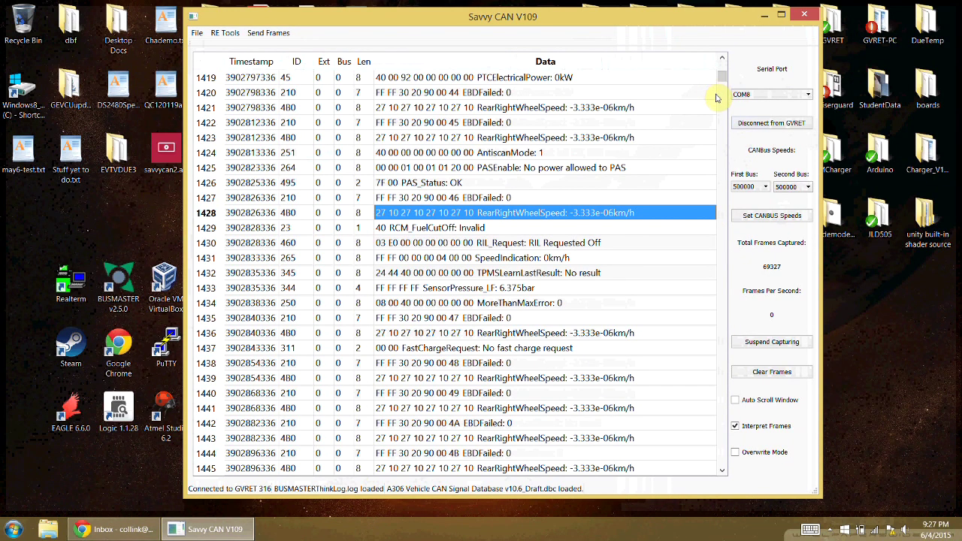
Step: Inspect the decoded signals of frames 22874 (ID 4B0), 22872 (ID 495), 22870 (ID 210) and 22867 (ID 460)
{"action": "left_click_drag", "start_coordinate": [722, 78], "coordinate": [716, 205]}
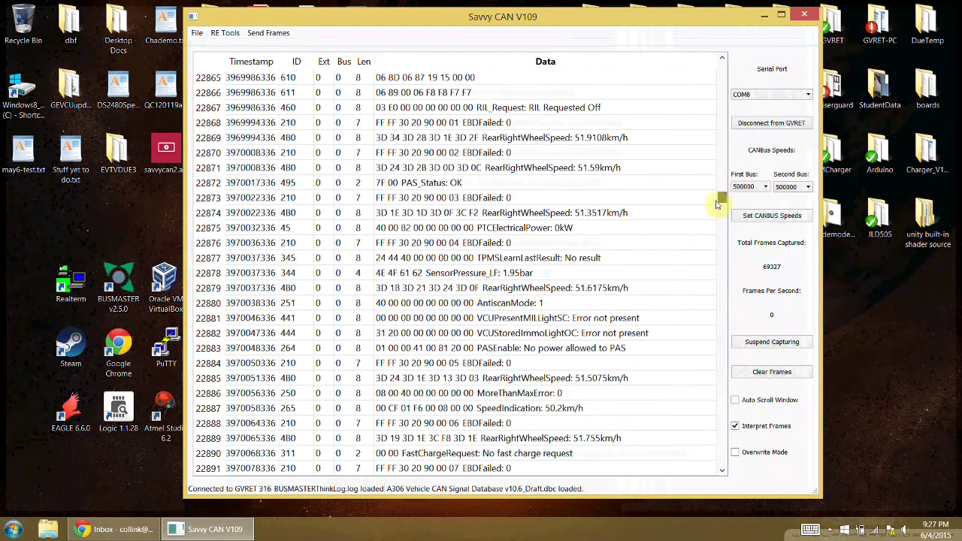
{"action": "left_click", "coordinate": [562, 214]}
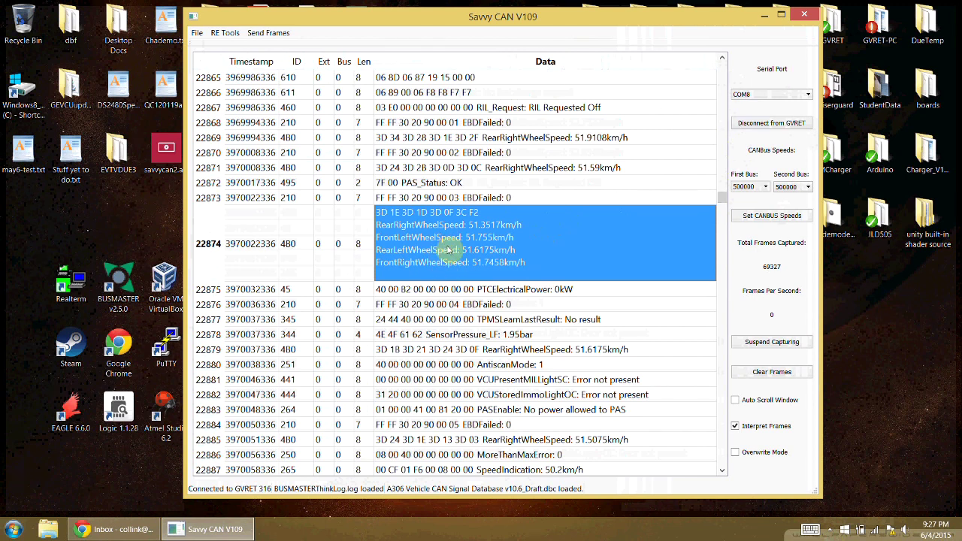
{"action": "left_click", "coordinate": [449, 182]}
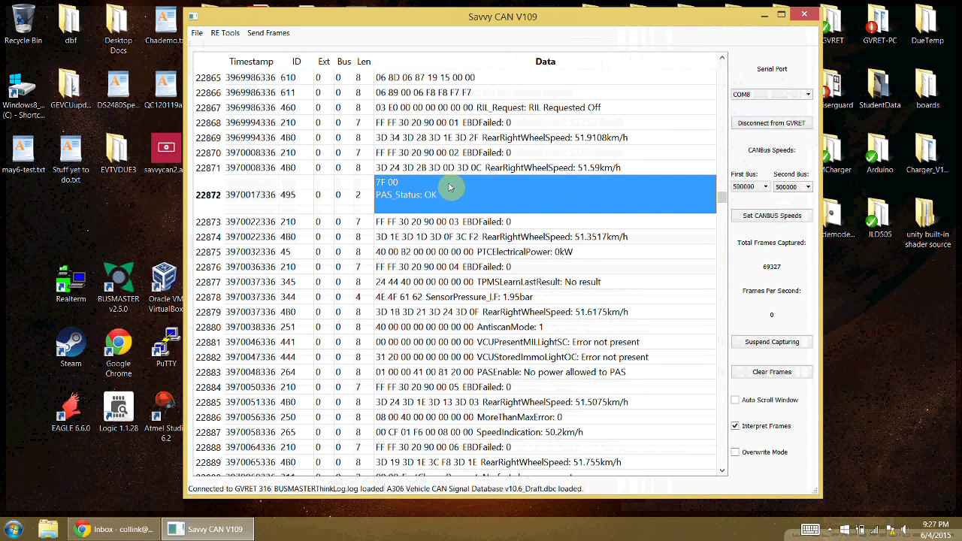
{"action": "left_click", "coordinate": [449, 187]}
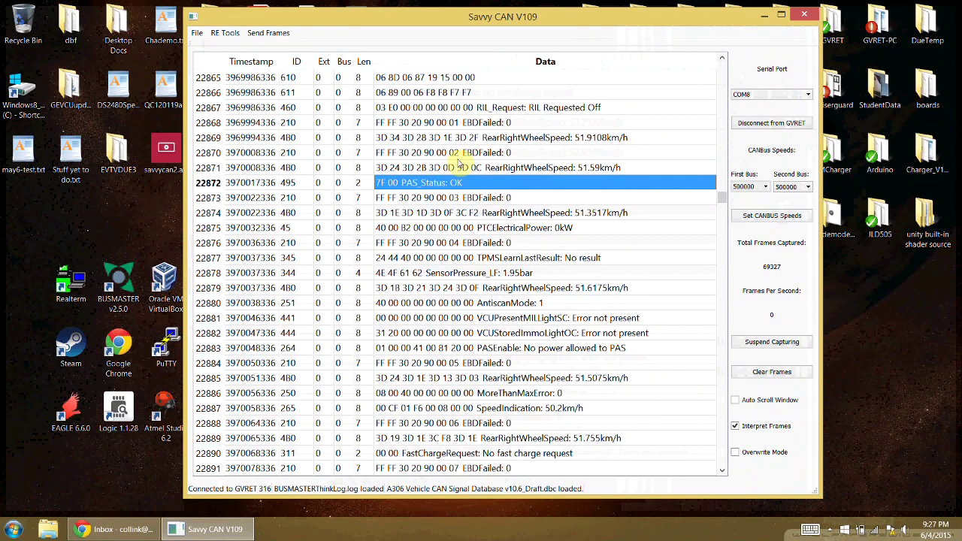
{"action": "left_click", "coordinate": [458, 158]}
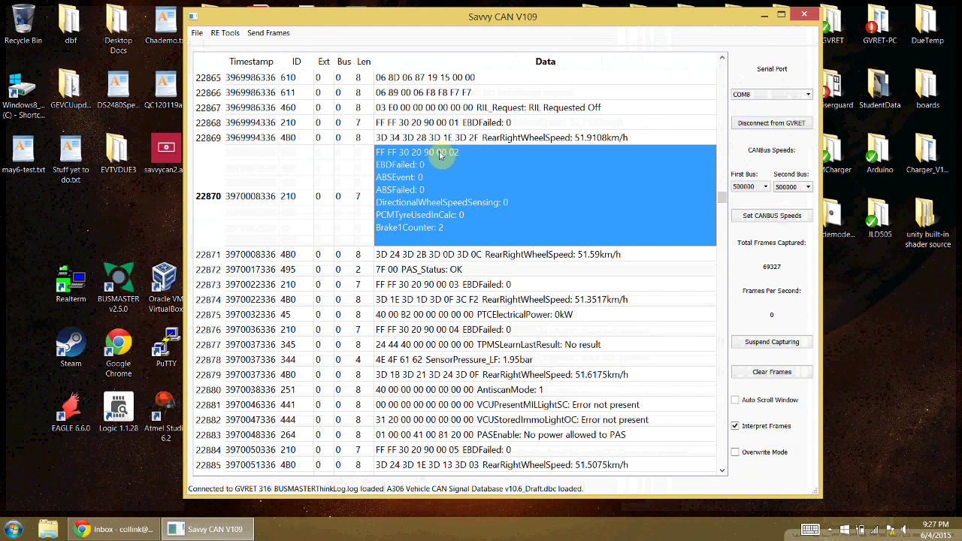
{"action": "left_click", "coordinate": [431, 153]}
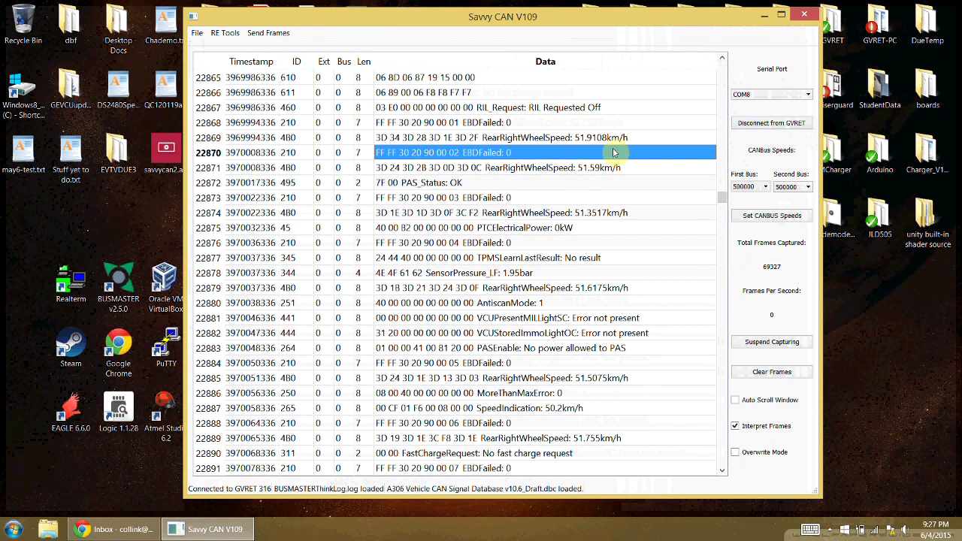
{"action": "left_click", "coordinate": [584, 106]}
{"action": "left_click", "coordinate": [583, 107]}
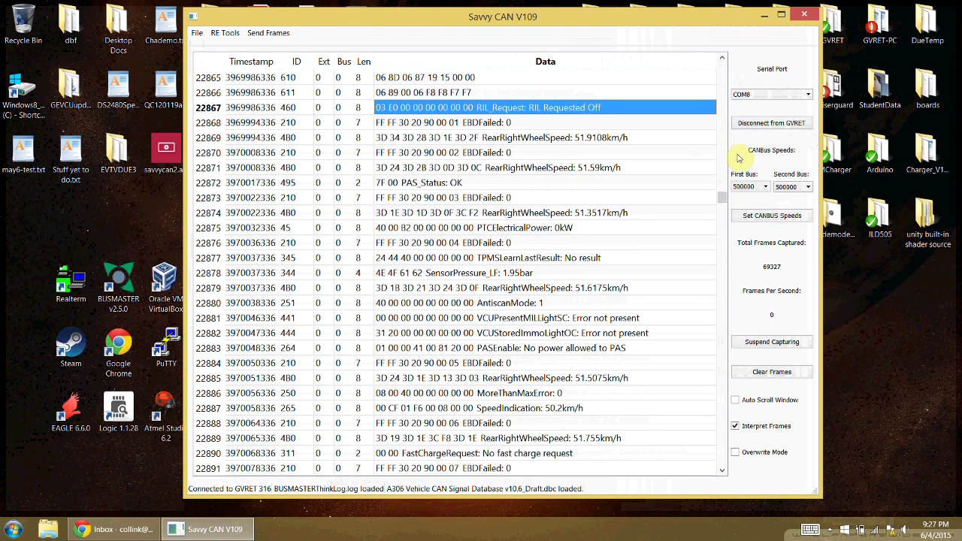
Step: Inspect the decoded signals of battery frames 24641 and 24640, wheel speed frame 26427, and frame 26418 (ID 40B)
{"action": "left_click_drag", "start_coordinate": [720, 197], "coordinate": [721, 206]}
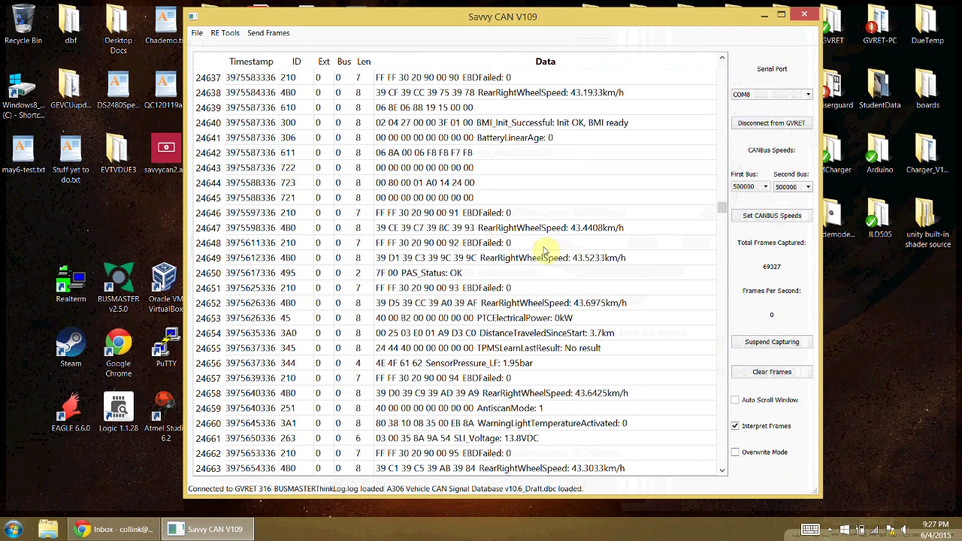
{"action": "left_click", "coordinate": [537, 138]}
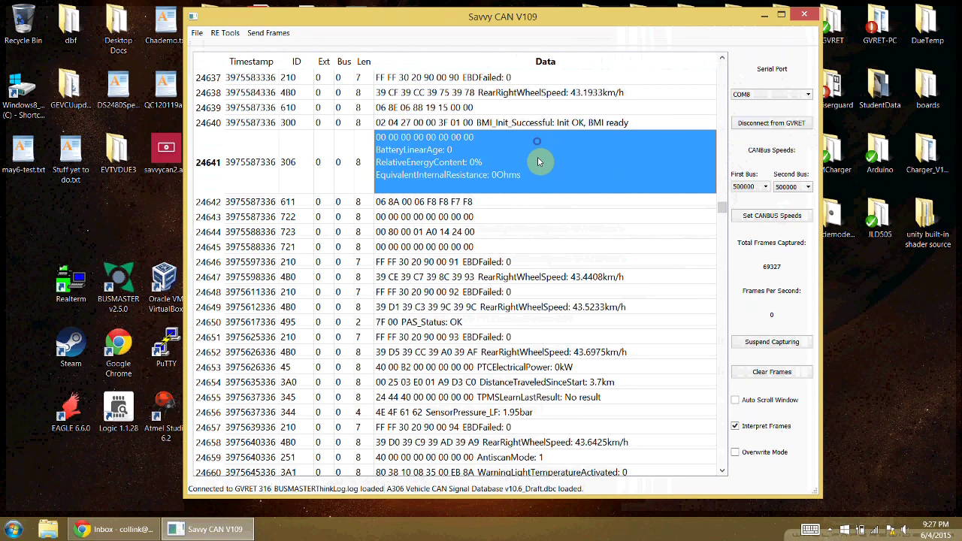
{"action": "left_click", "coordinate": [480, 122]}
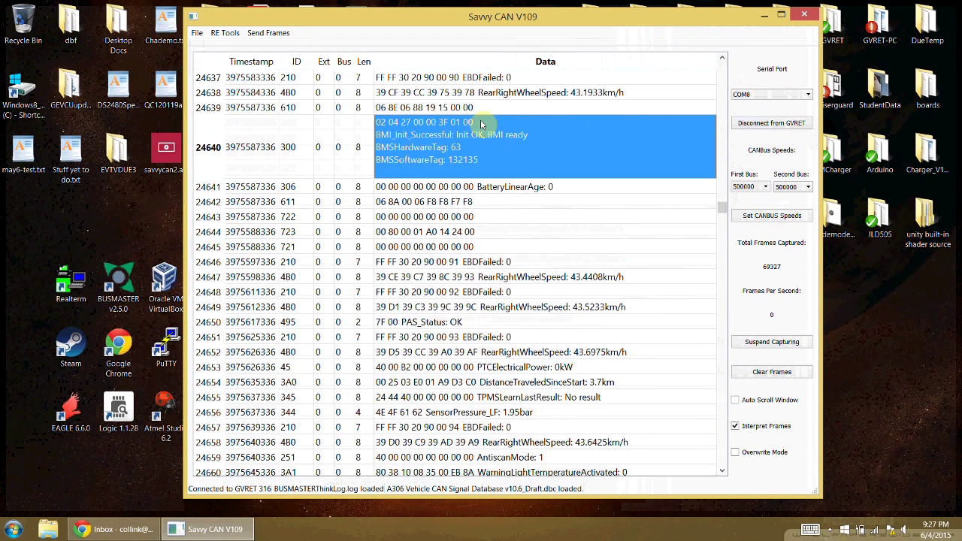
{"action": "left_click_drag", "start_coordinate": [723, 209], "coordinate": [723, 219]}
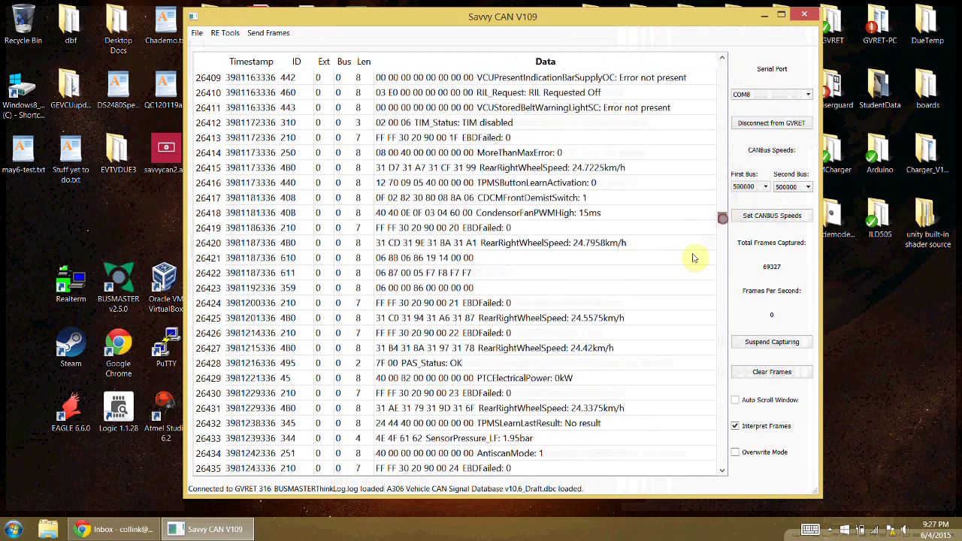
{"action": "left_click", "coordinate": [467, 349]}
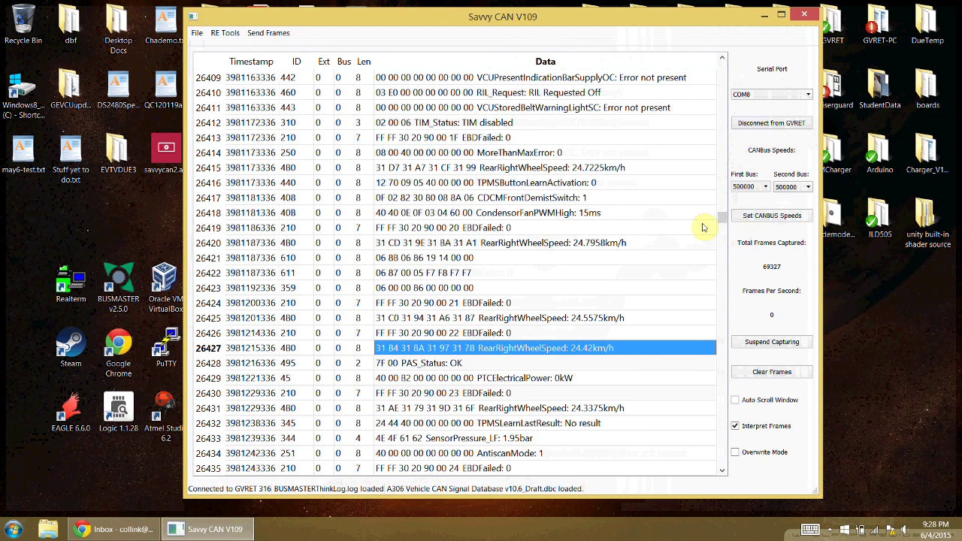
{"action": "left_click", "coordinate": [530, 214]}
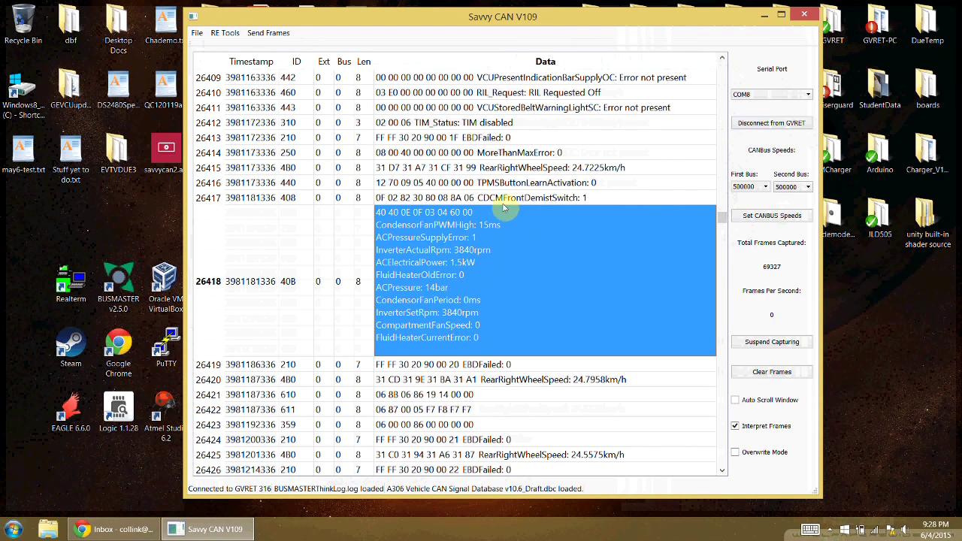
{"action": "left_click", "coordinate": [467, 214]}
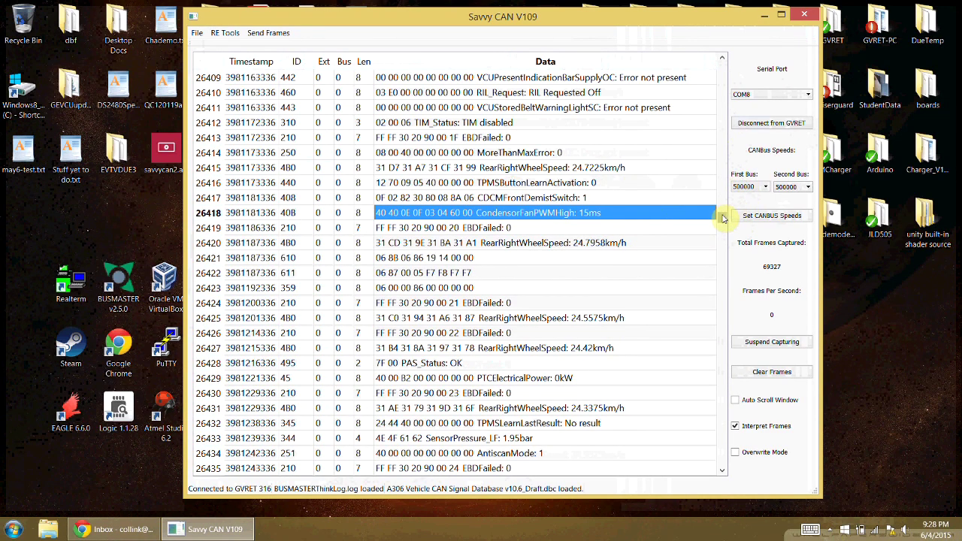
Step: Expand frame 28192 (ID 443) to read its stored VCU error signals, and collapse it again
{"action": "left_click_drag", "start_coordinate": [721, 217], "coordinate": [721, 227]}
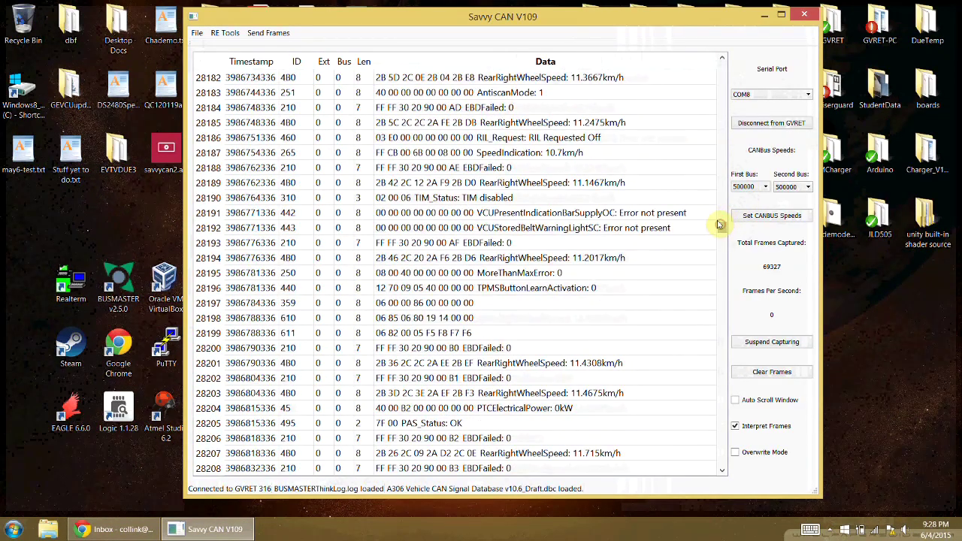
{"action": "left_click", "coordinate": [574, 228]}
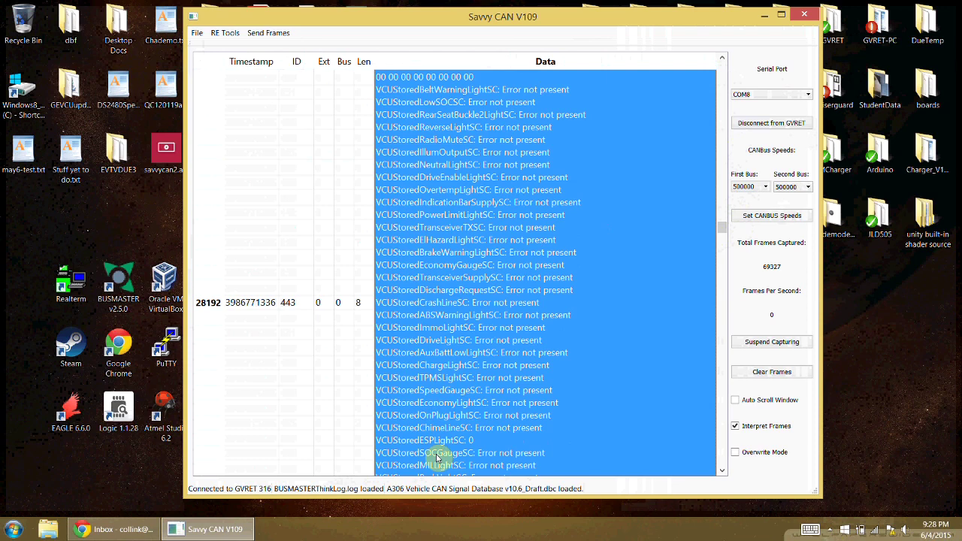
{"action": "left_click", "coordinate": [422, 77]}
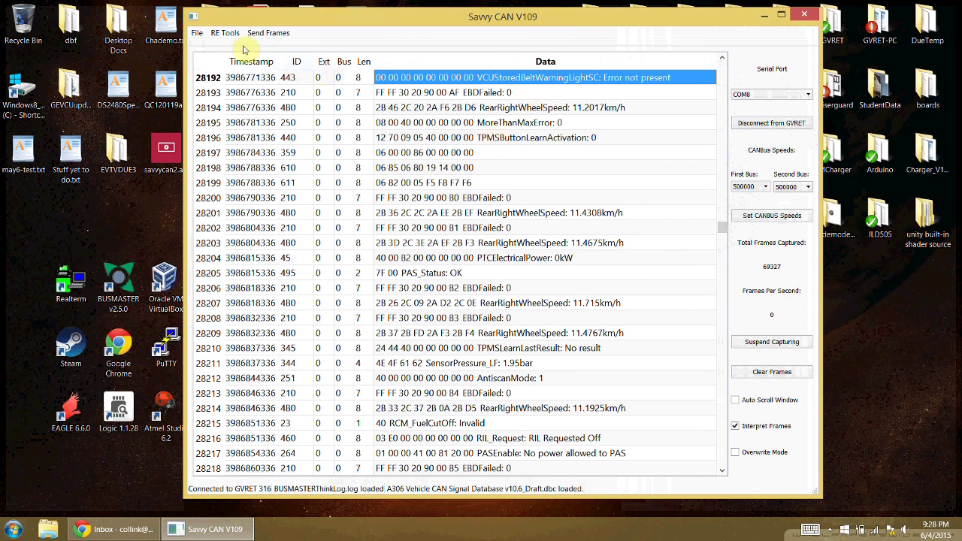
Step: Open the editor for the DBC messages and signals, move its window up the screen and make it taller
{"action": "left_click", "coordinate": [198, 33]}
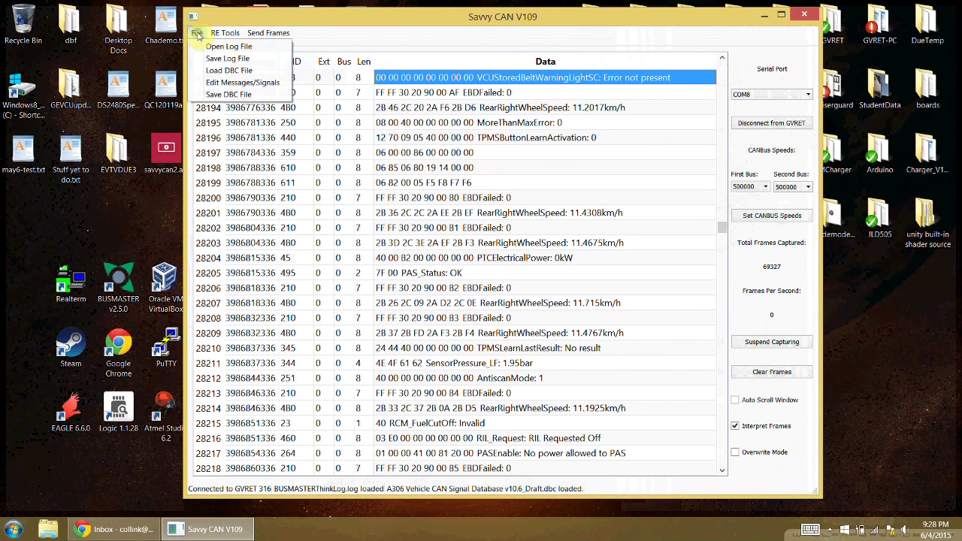
{"action": "left_click", "coordinate": [225, 83]}
{"action": "left_click_drag", "start_coordinate": [337, 154], "coordinate": [324, 32]}
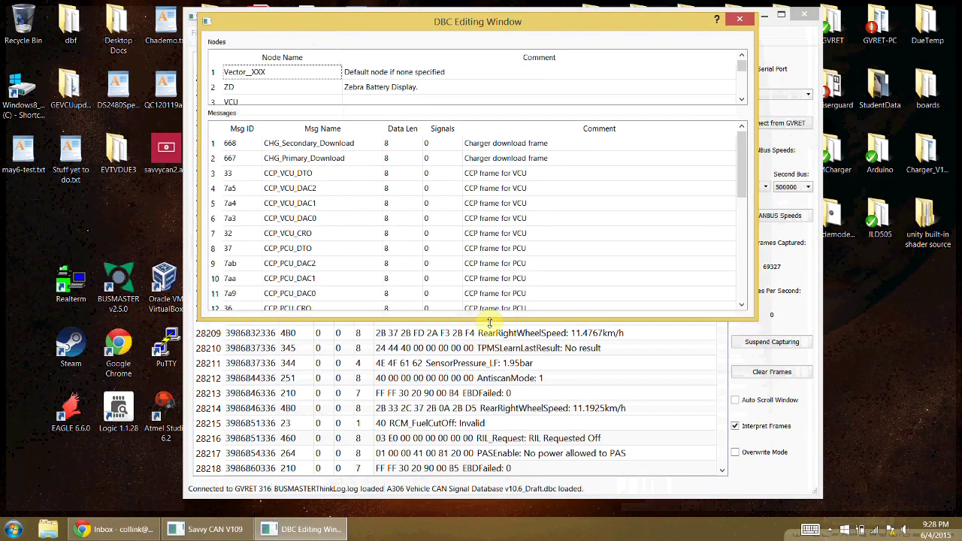
{"action": "left_click_drag", "start_coordinate": [489, 318], "coordinate": [496, 453]}
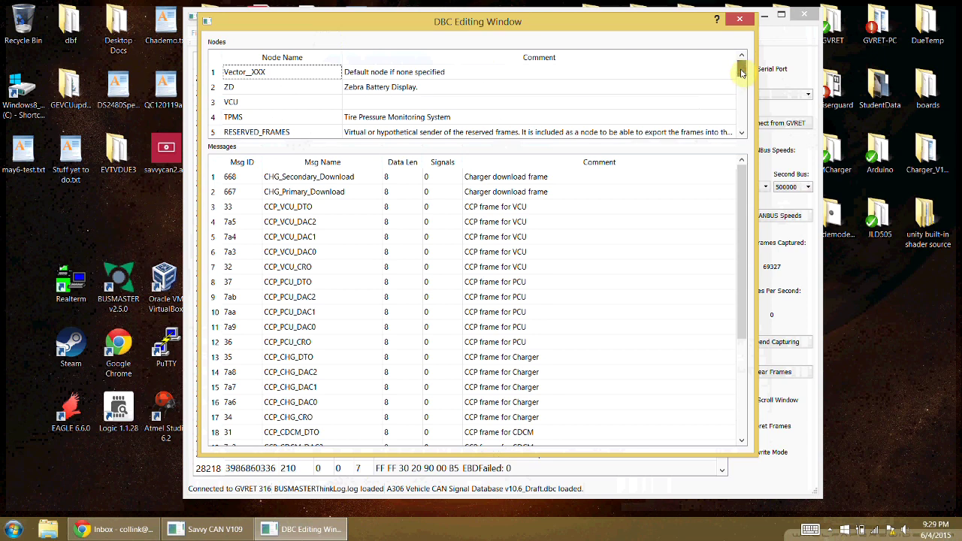
Step: Look through the DBC node list with its names and comments, and return to its first entry
{"action": "left_click_drag", "start_coordinate": [741, 73], "coordinate": [742, 76]}
{"action": "left_click", "coordinate": [740, 133]}
{"action": "left_click", "coordinate": [740, 133]}
{"action": "left_click", "coordinate": [740, 134]}
{"action": "left_click", "coordinate": [741, 133]}
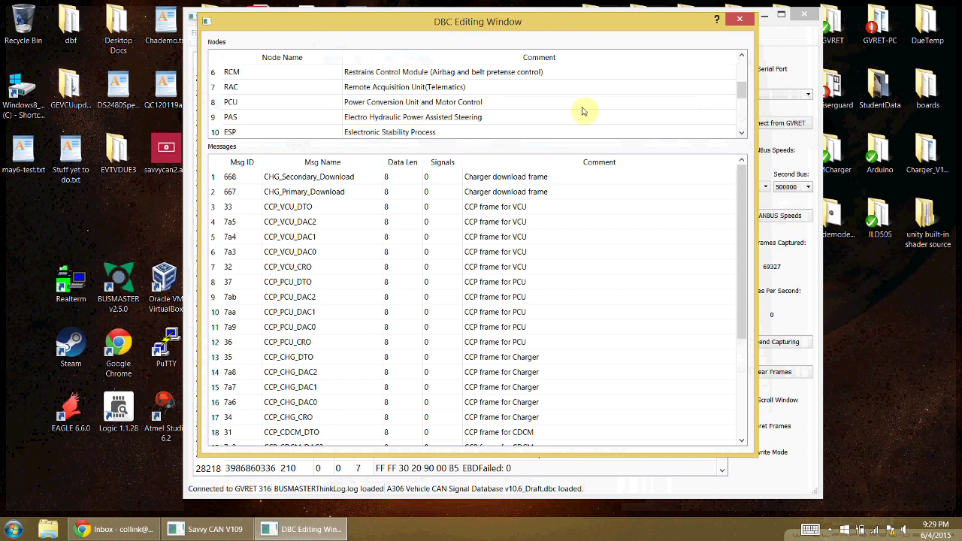
{"action": "left_click", "coordinate": [740, 133]}
{"action": "double_click", "coordinate": [740, 133]}
{"action": "left_click", "coordinate": [740, 133]}
{"action": "left_click", "coordinate": [740, 133]}
{"action": "left_click_drag", "start_coordinate": [740, 112], "coordinate": [743, 67]}
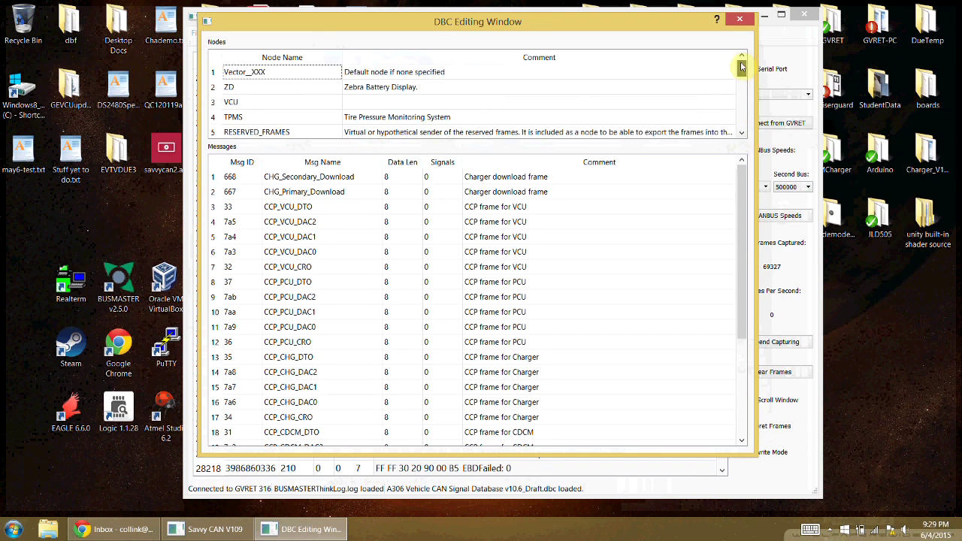
Step: Select the default node Vector__XXX and its comment, and look over the messages listed for it
{"action": "double_click", "coordinate": [265, 71]}
{"action": "left_click", "coordinate": [279, 74]}
{"action": "left_click", "coordinate": [361, 75]}
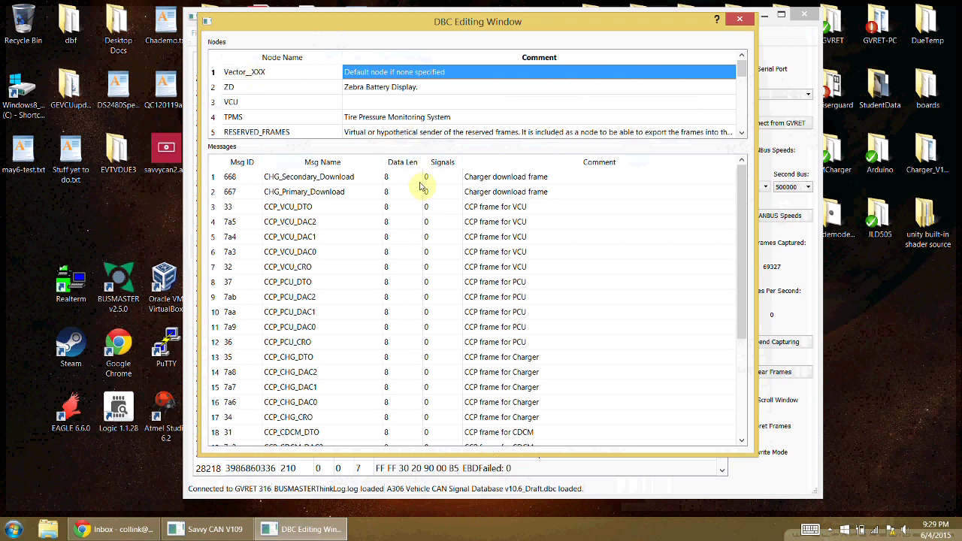
{"action": "left_click", "coordinate": [746, 189]}
{"action": "left_click_drag", "start_coordinate": [745, 194], "coordinate": [734, 167]}
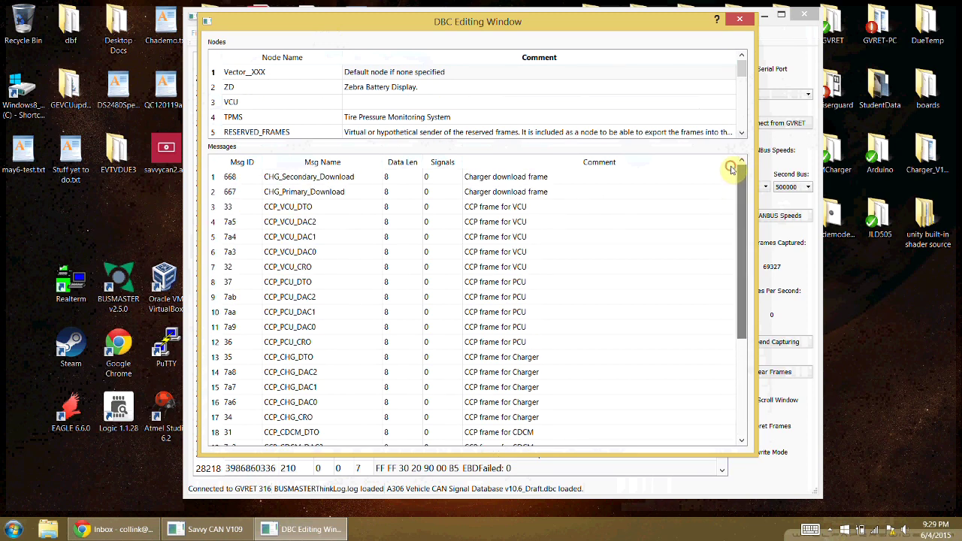
Step: Display the messages belonging to the TPMS node, followed by those of the VCU node
{"action": "double_click", "coordinate": [235, 118]}
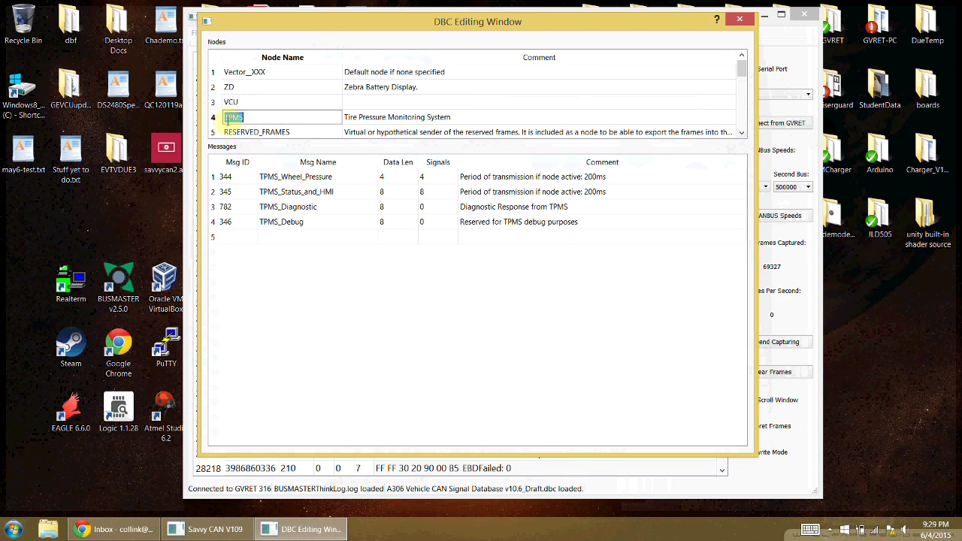
{"action": "left_click", "coordinate": [218, 118]}
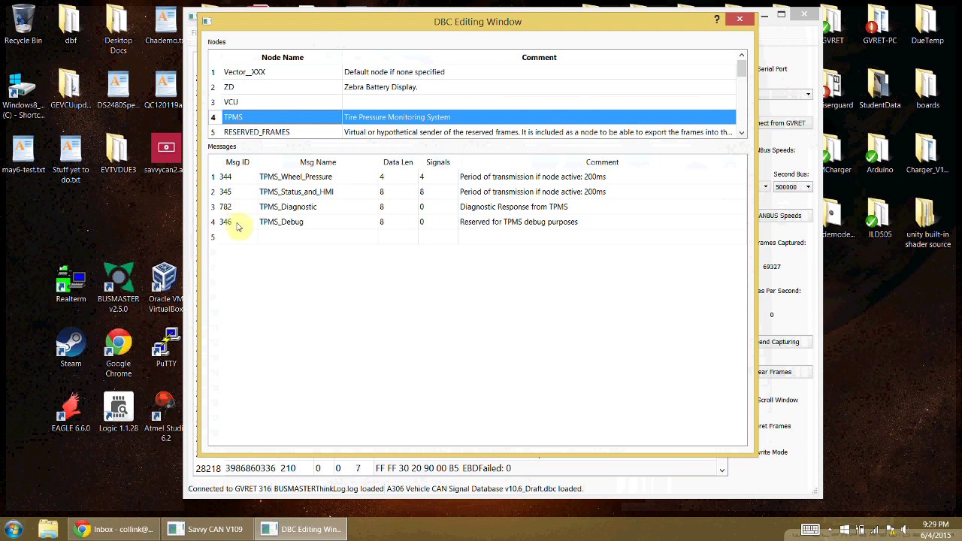
{"action": "double_click", "coordinate": [231, 102]}
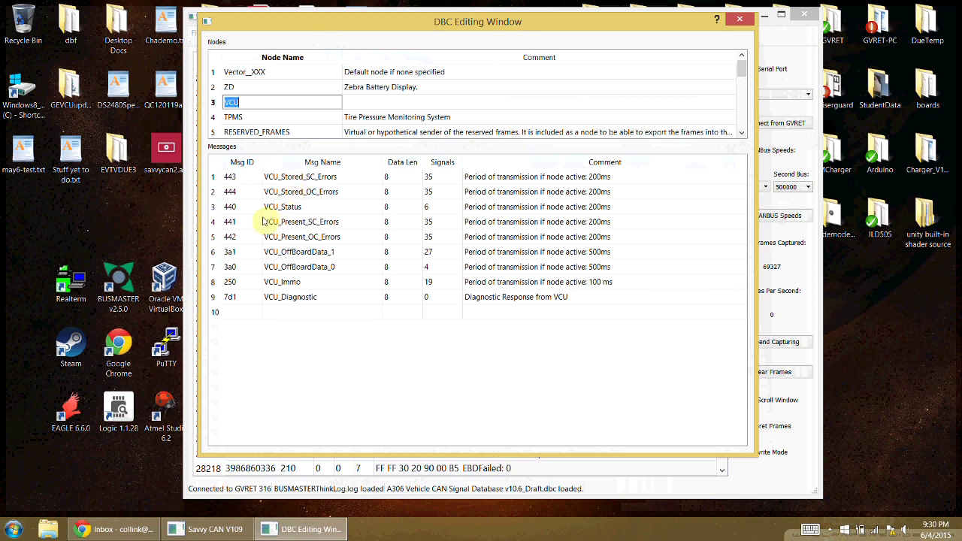
Step: Open the signals of message VCU_Status (ID 440) and select TPMSButtonLearnActivation to view its parameters
{"action": "double_click", "coordinate": [428, 211]}
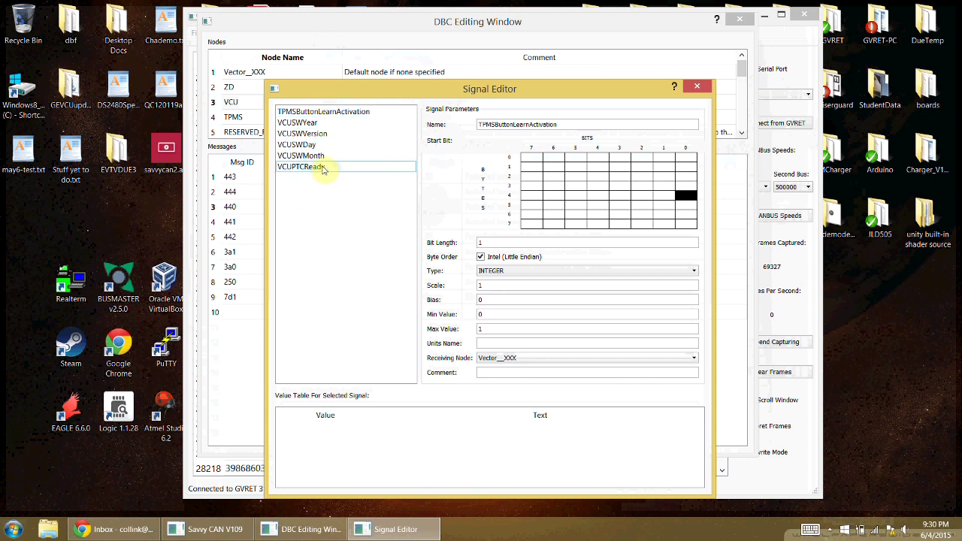
{"action": "left_click", "coordinate": [310, 116]}
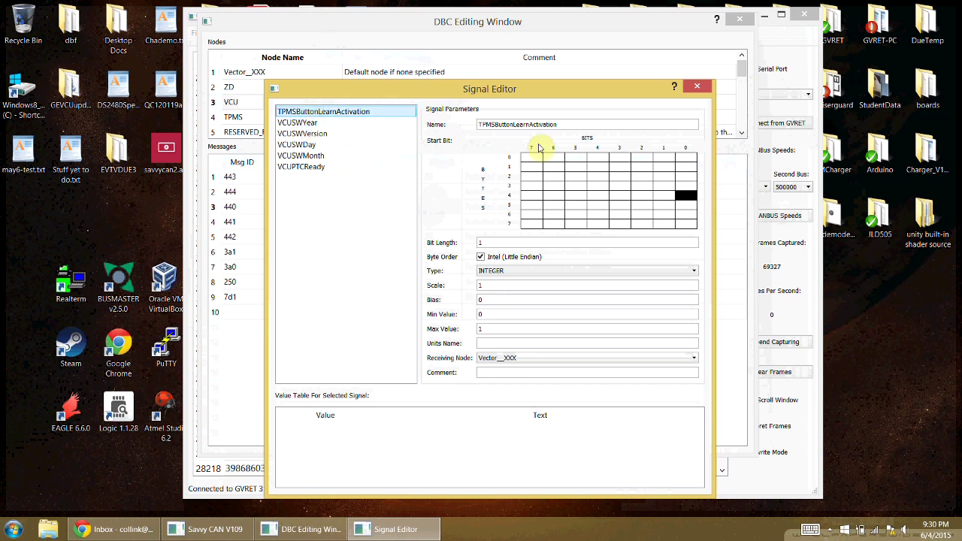
Step: Look through the parameters of the VCU_Status signals from VCUSWYear to VCUPTCReady, and close the signal editor
{"action": "left_click", "coordinate": [294, 124]}
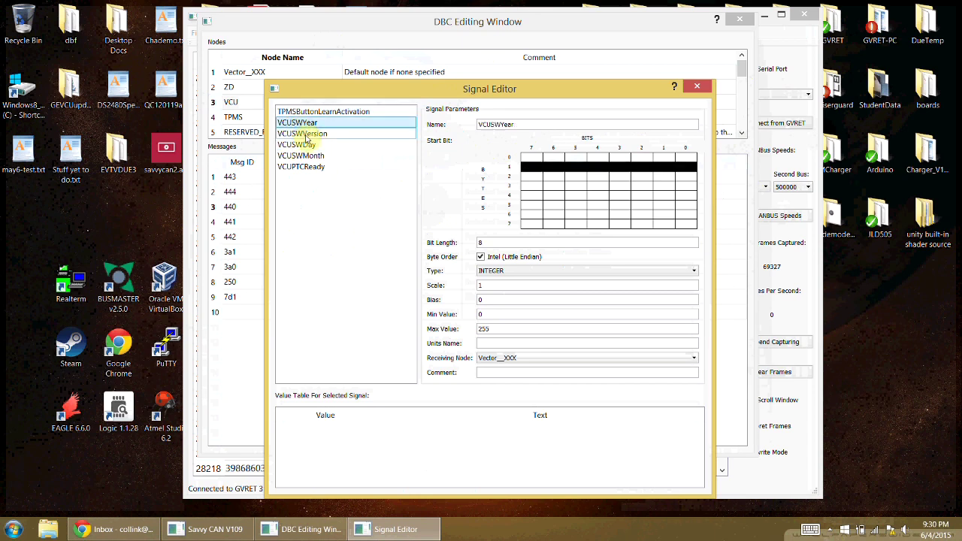
{"action": "left_click", "coordinate": [307, 135]}
{"action": "left_click", "coordinate": [308, 145]}
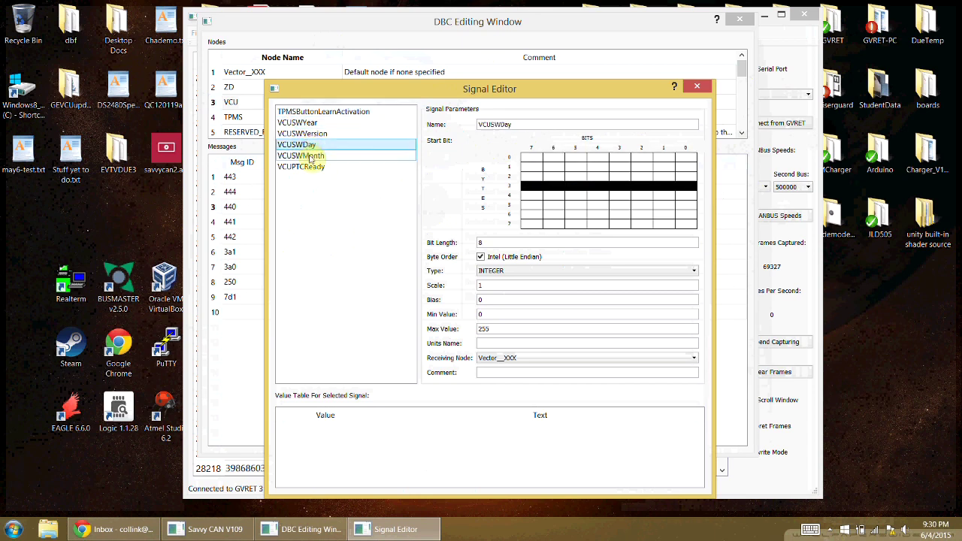
{"action": "left_click", "coordinate": [311, 156]}
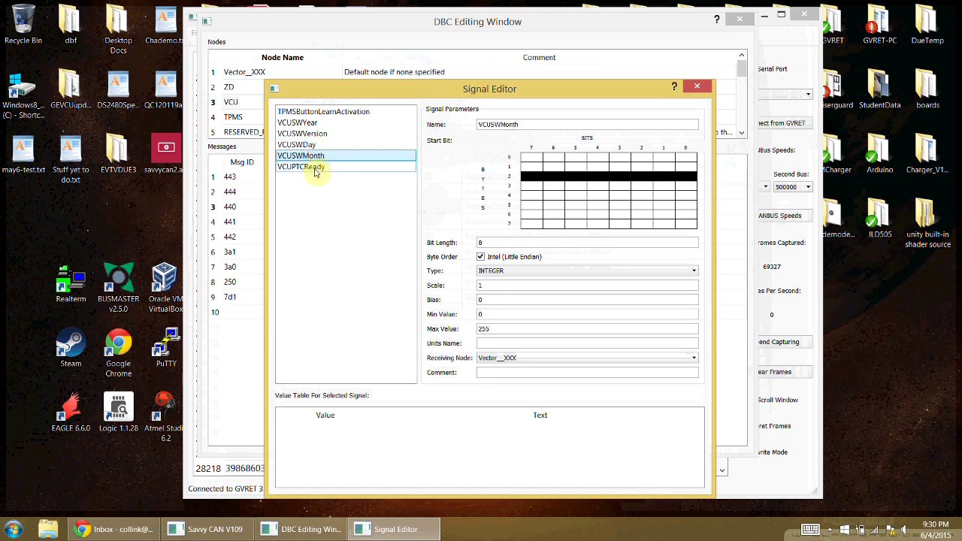
{"action": "left_click", "coordinate": [315, 169]}
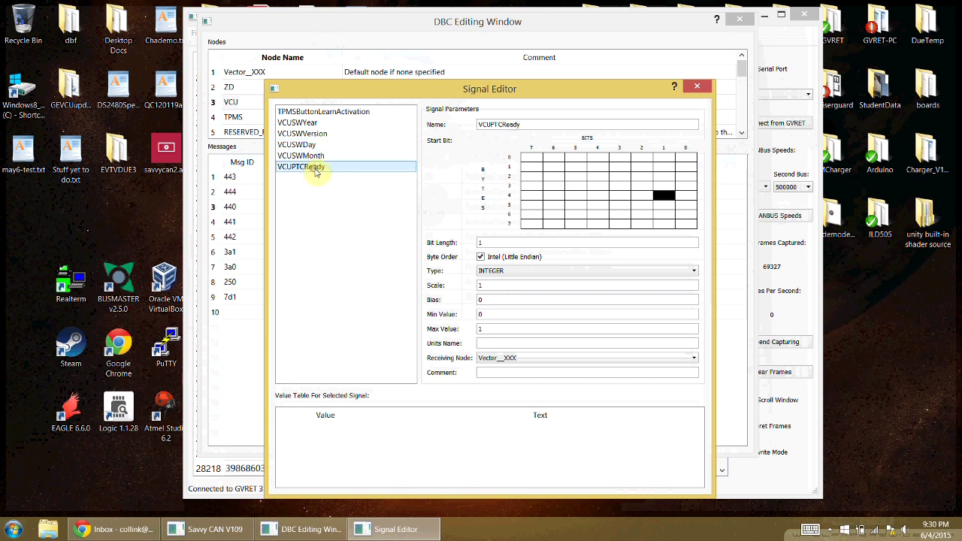
{"action": "left_click", "coordinate": [308, 124]}
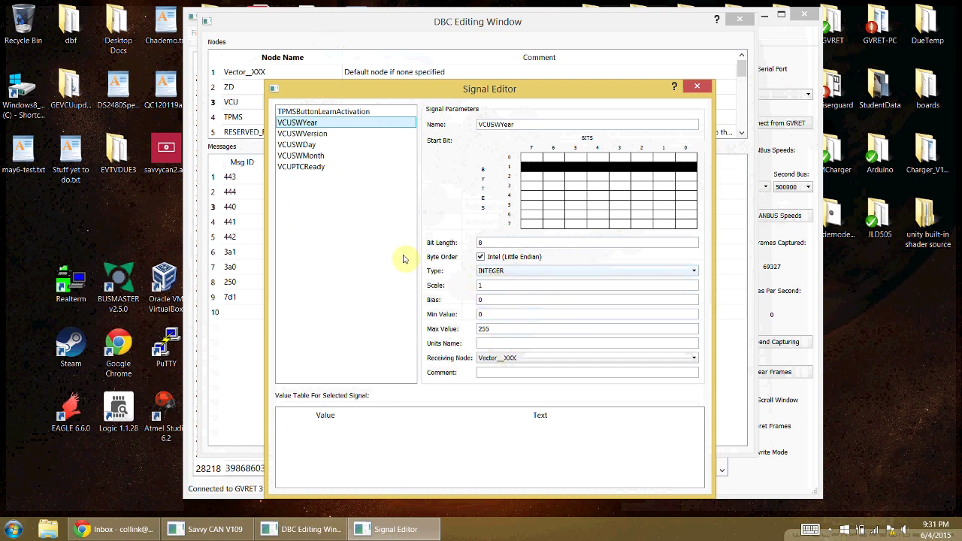
{"action": "left_click", "coordinate": [325, 171]}
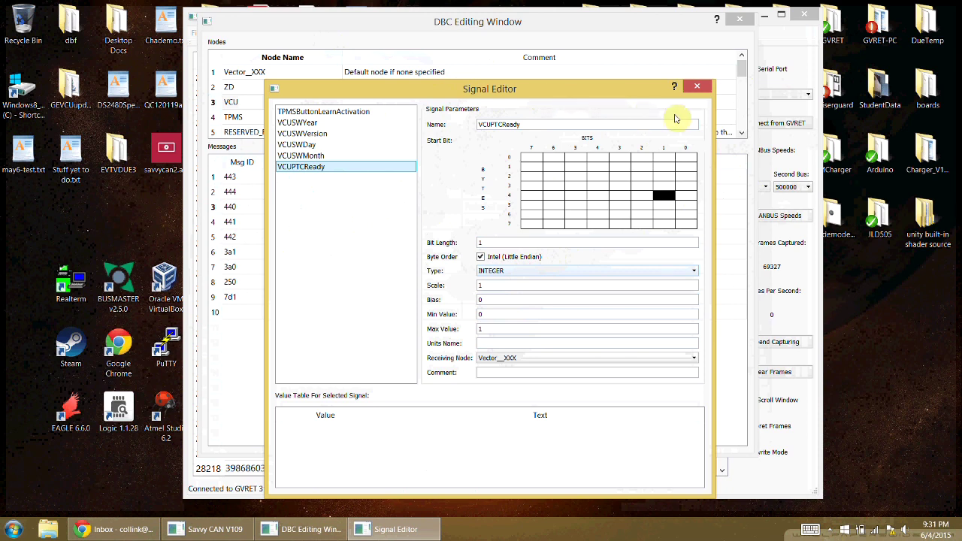
{"action": "left_click", "coordinate": [697, 85]}
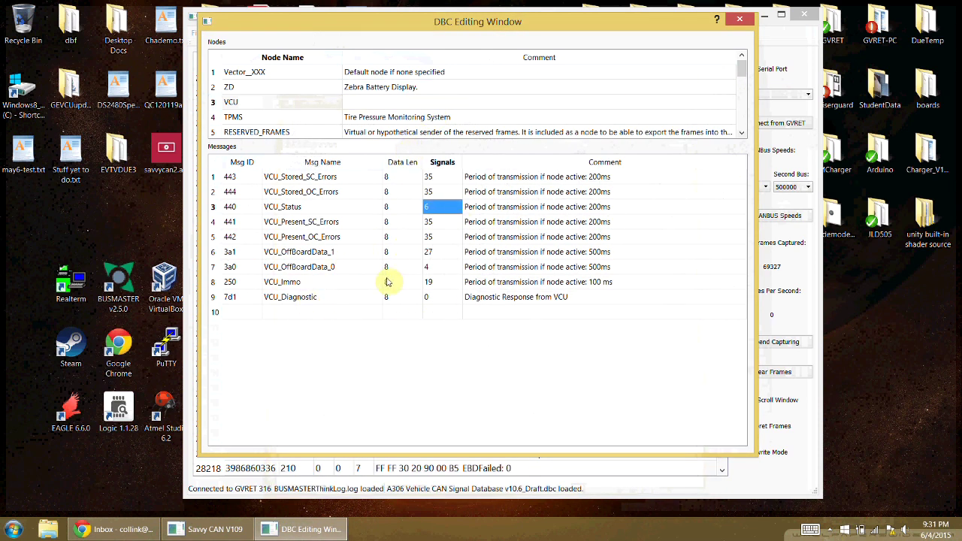
Step: Display the messages of the PCU node and try to open the signals of message PCU_Torque (ID 202)
{"action": "scroll", "coordinate": [276, 107], "scroll_direction": "down", "scroll_amount": 1}
{"action": "scroll", "coordinate": [277, 116], "scroll_direction": "down", "scroll_amount": 1}
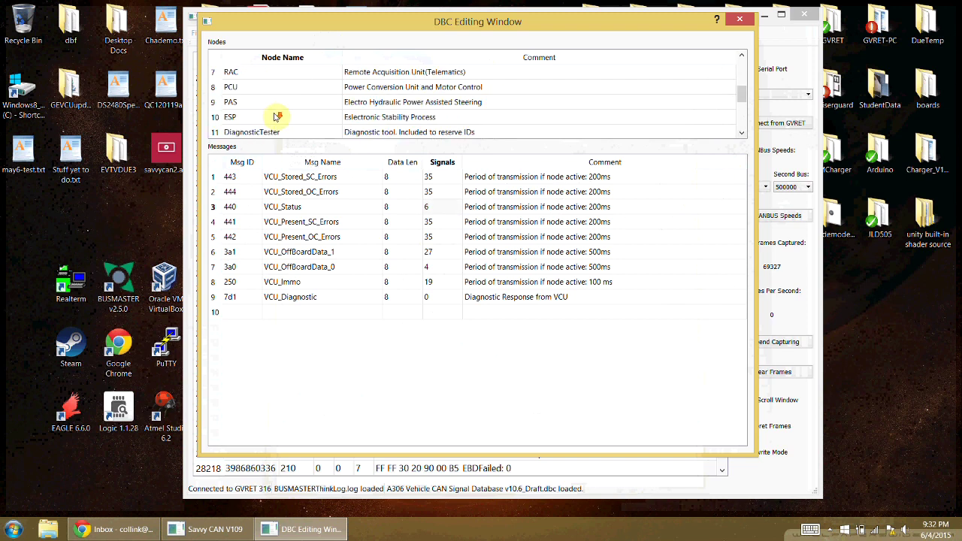
{"action": "left_click", "coordinate": [237, 88]}
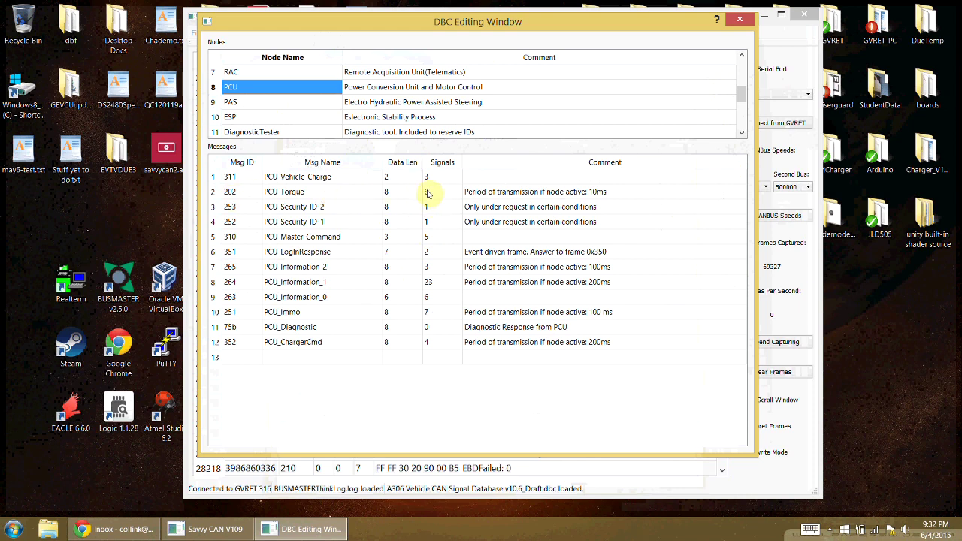
{"action": "left_click", "coordinate": [428, 193]}
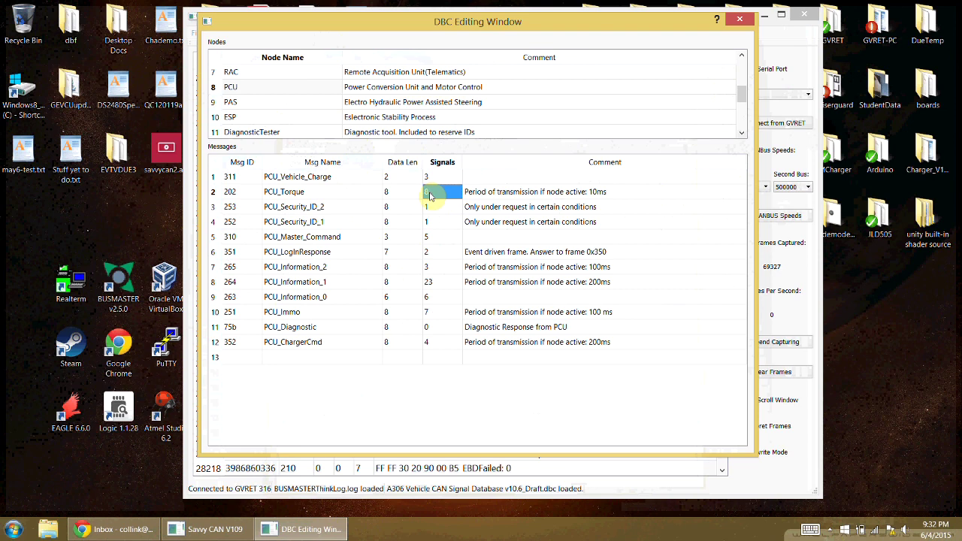
{"action": "double_click", "coordinate": [430, 195]}
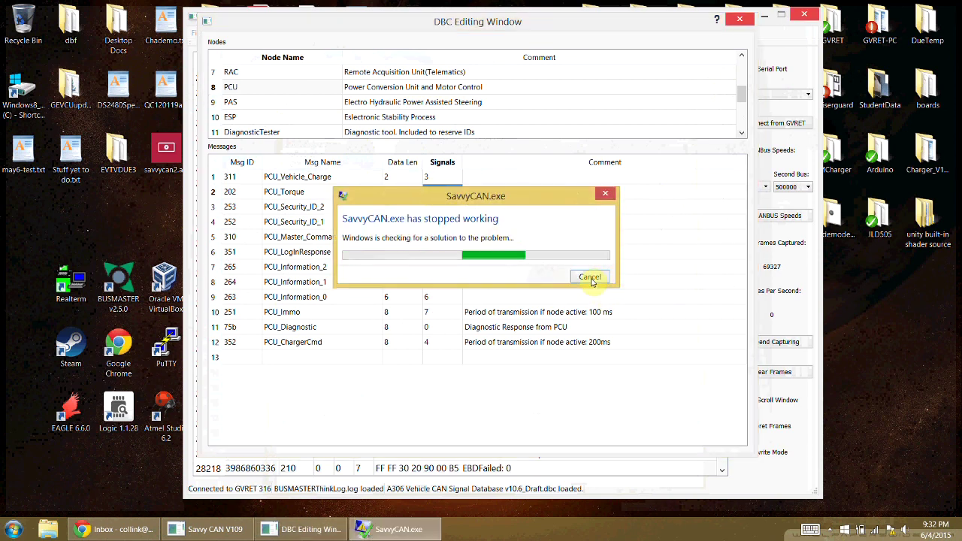
Step: Close the crashed SavvyCAN program and launch it again from the desktop
{"action": "left_click", "coordinate": [590, 279]}
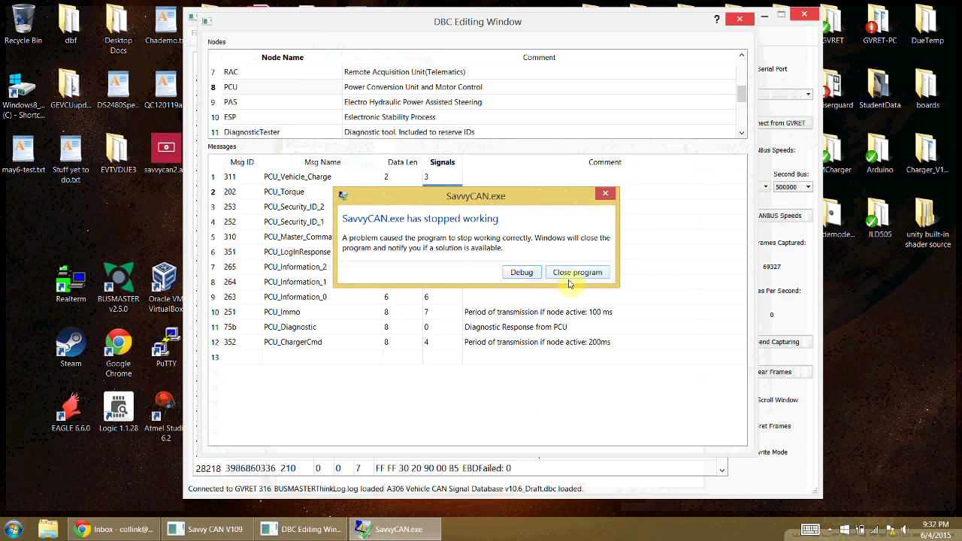
{"action": "left_click", "coordinate": [566, 274]}
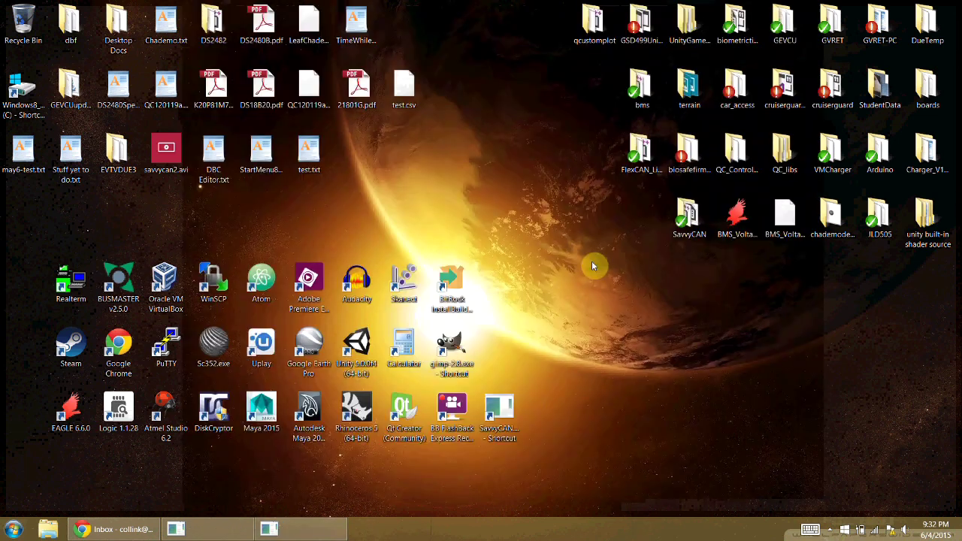
{"action": "double_click", "coordinate": [502, 405]}
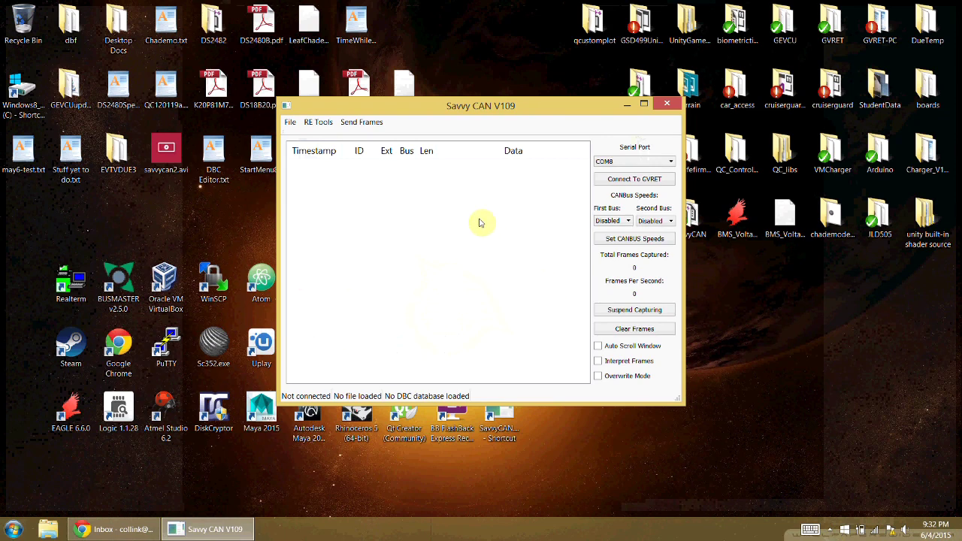
{"action": "left_click", "coordinate": [291, 123]}
{"action": "left_click", "coordinate": [311, 135]}
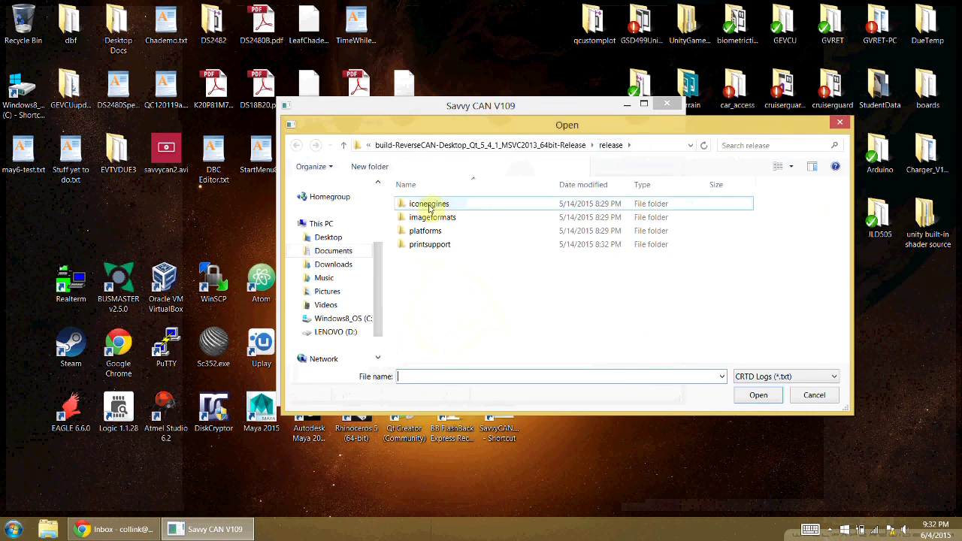
{"action": "left_click_drag", "start_coordinate": [375, 296], "coordinate": [378, 275]}
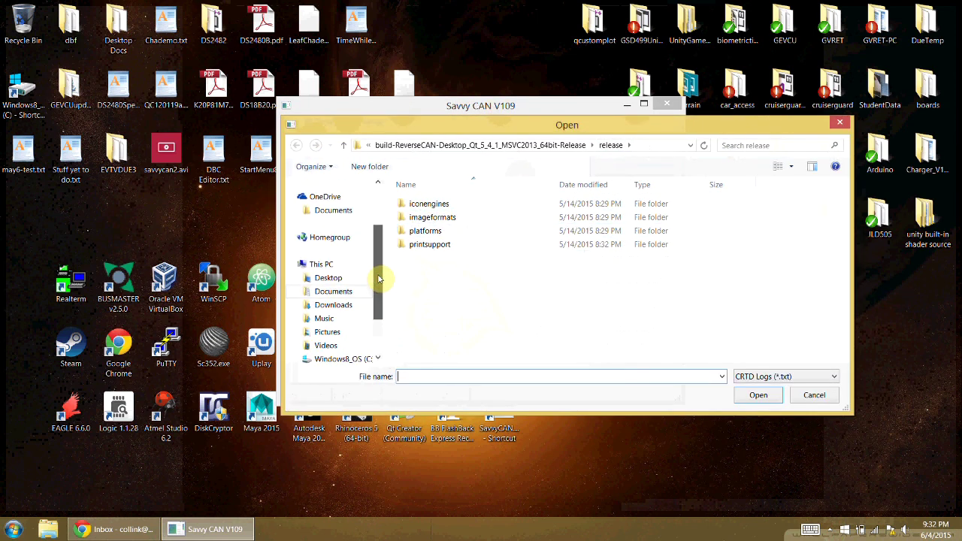
{"action": "left_click", "coordinate": [326, 253]}
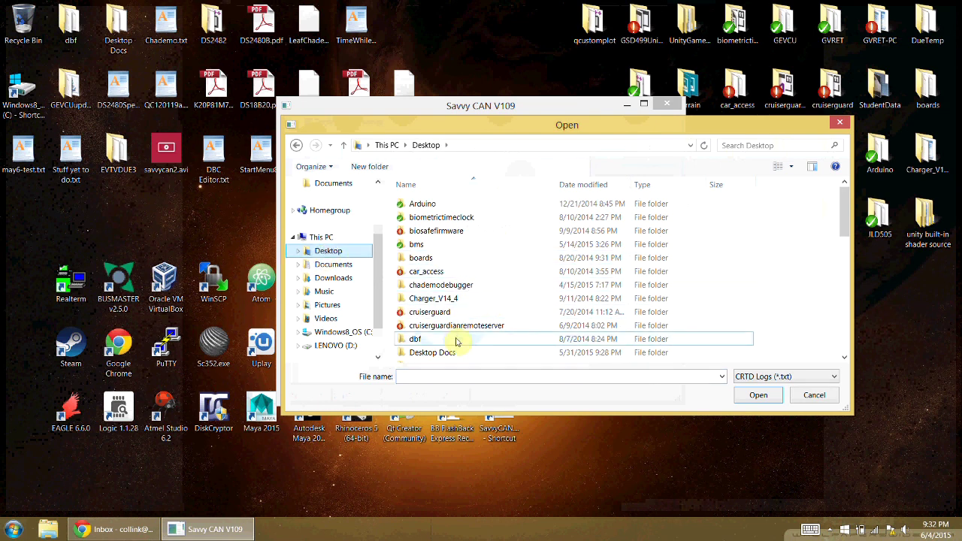
{"action": "left_click", "coordinate": [840, 122]}
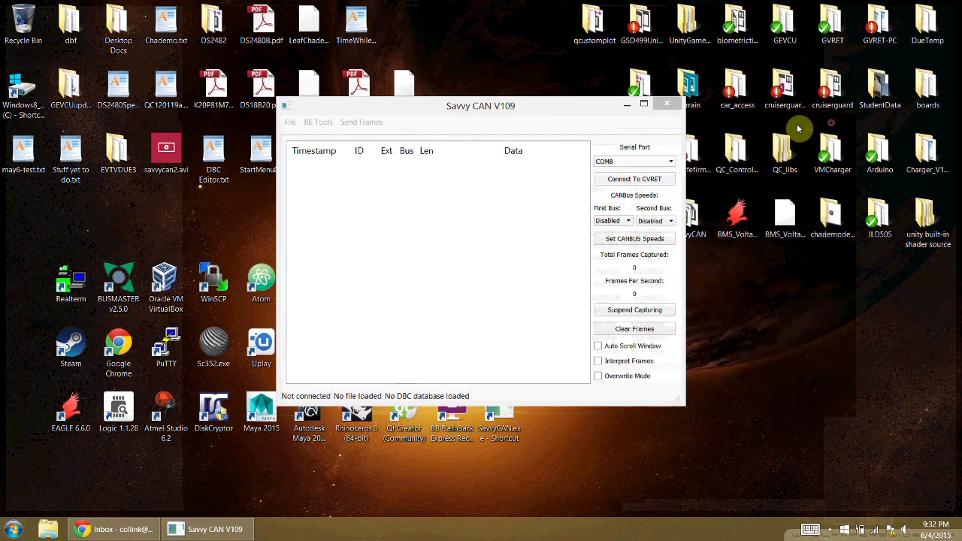
Step: Start loading a CRTD log file and browse to the Desktop Docs folder on the desktop
{"action": "left_click", "coordinate": [289, 122]}
{"action": "left_click", "coordinate": [309, 135]}
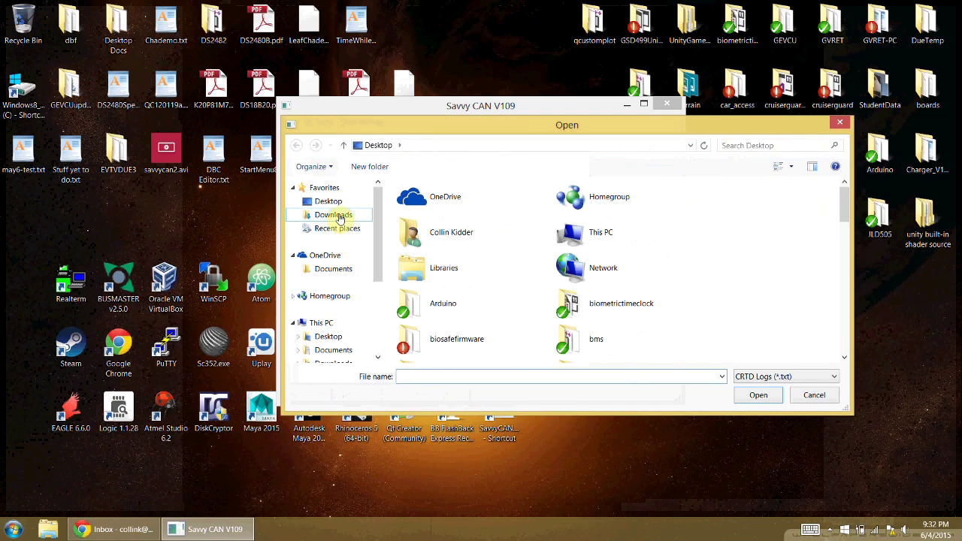
{"action": "left_click", "coordinate": [334, 204]}
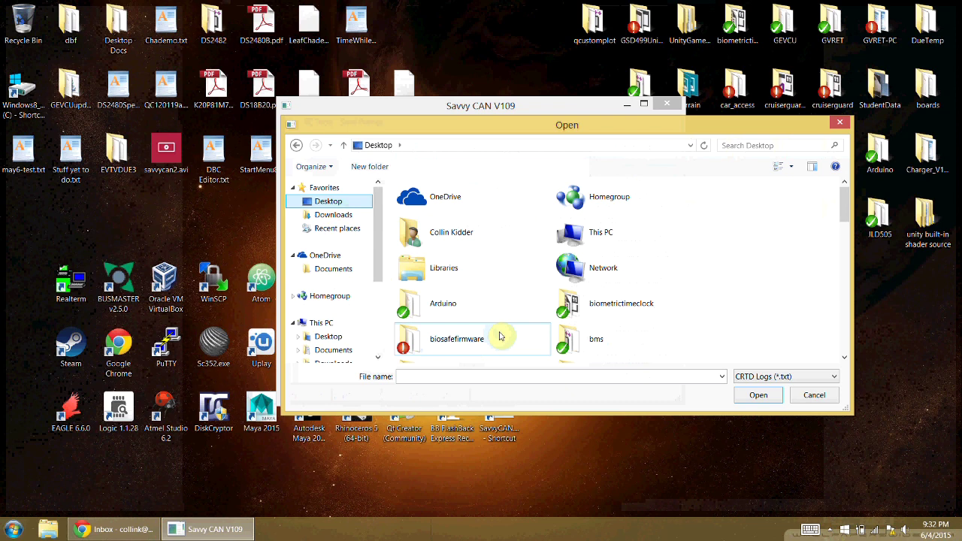
{"action": "scroll", "coordinate": [498, 333], "scroll_direction": "down", "scroll_amount": 3}
{"action": "scroll", "coordinate": [506, 316], "scroll_direction": "down", "scroll_amount": 6}
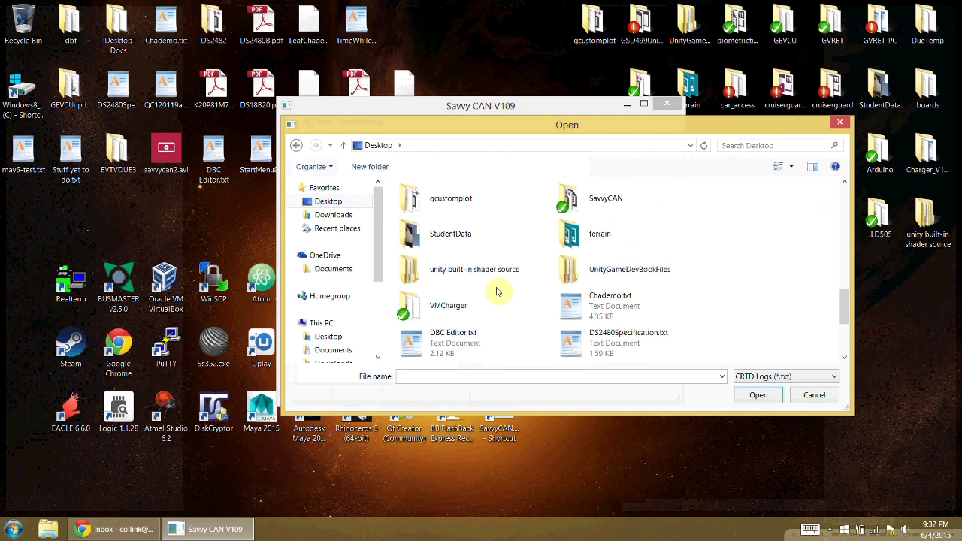
{"action": "scroll", "coordinate": [500, 293], "scroll_direction": "up", "scroll_amount": 4}
{"action": "scroll", "coordinate": [497, 291], "scroll_direction": "up", "scroll_amount": 3}
{"action": "left_click", "coordinate": [499, 323]}
{"action": "scroll", "coordinate": [499, 323], "scroll_direction": "down", "scroll_amount": 1}
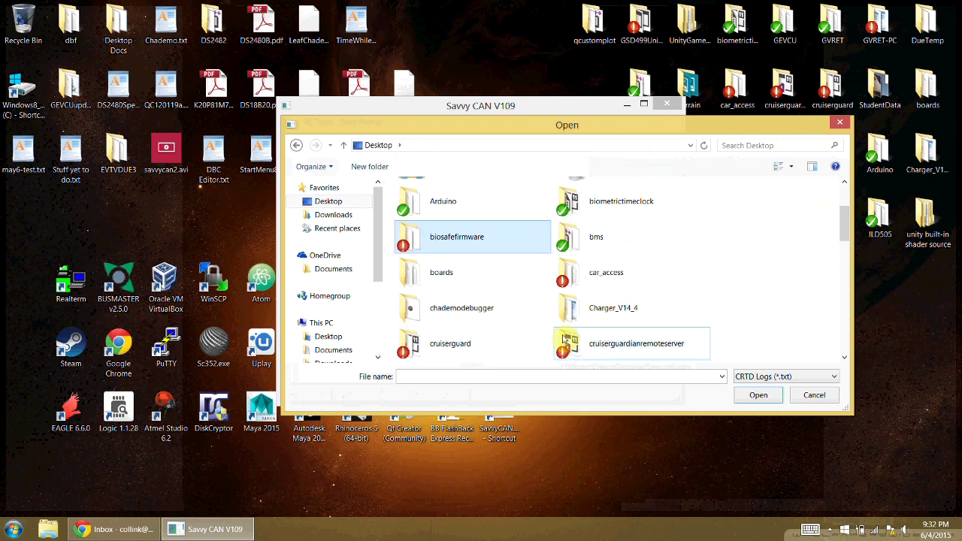
{"action": "scroll", "coordinate": [543, 338], "scroll_direction": "down", "scroll_amount": 1}
{"action": "double_click", "coordinate": [579, 288]}
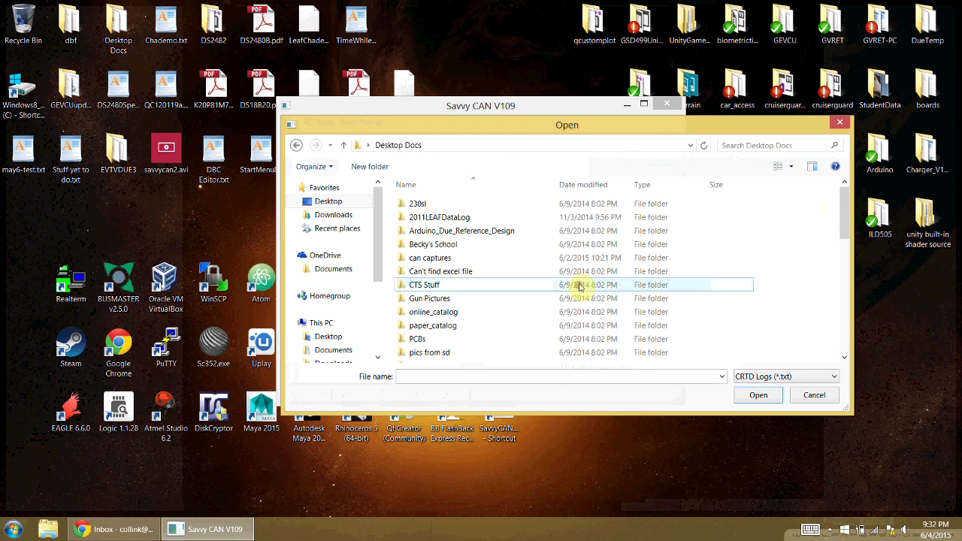
Step: Load the log file drivearoundcircle.txt from the tesla folder inside can captures
{"action": "scroll", "coordinate": [459, 298], "scroll_direction": "down", "scroll_amount": 5}
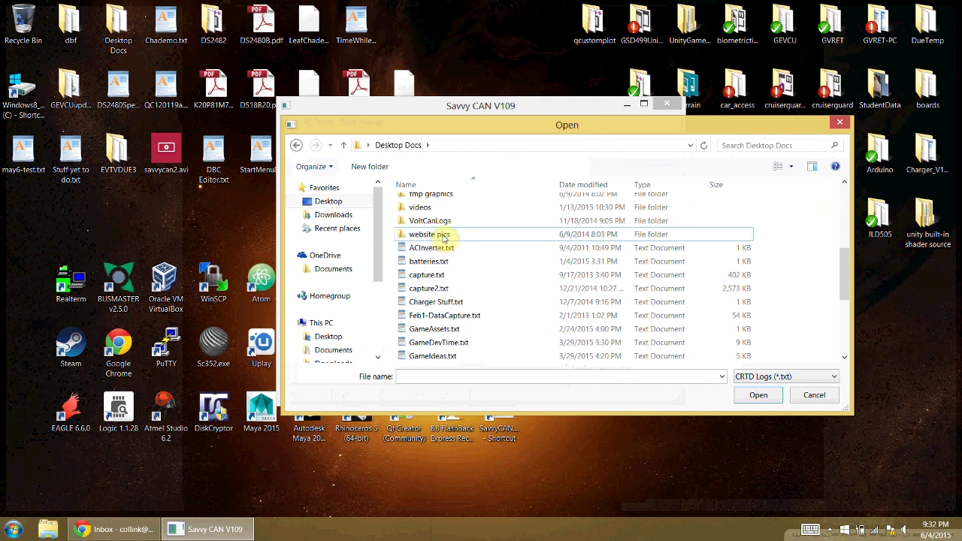
{"action": "scroll", "coordinate": [444, 238], "scroll_direction": "up", "scroll_amount": 5}
{"action": "left_click", "coordinate": [441, 258]}
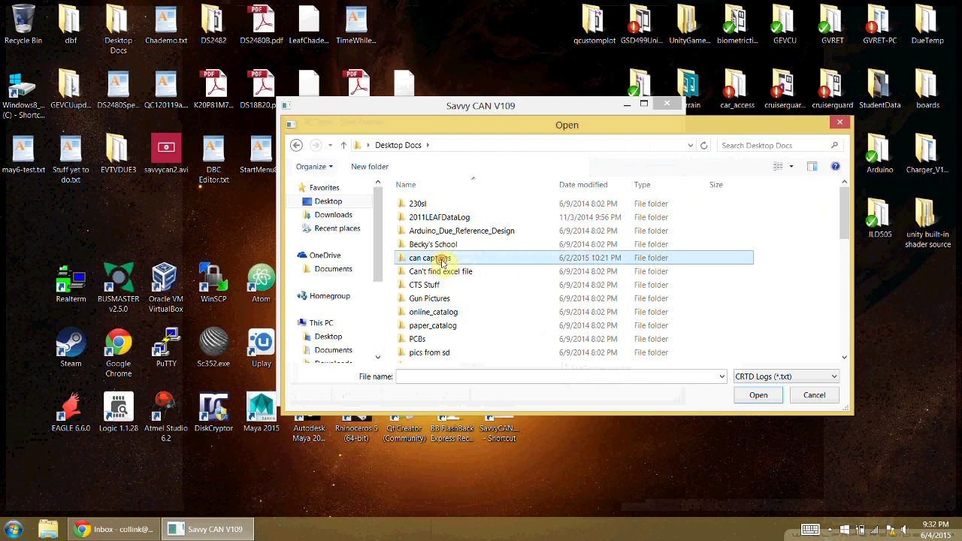
{"action": "double_click", "coordinate": [441, 259]}
{"action": "double_click", "coordinate": [419, 232]}
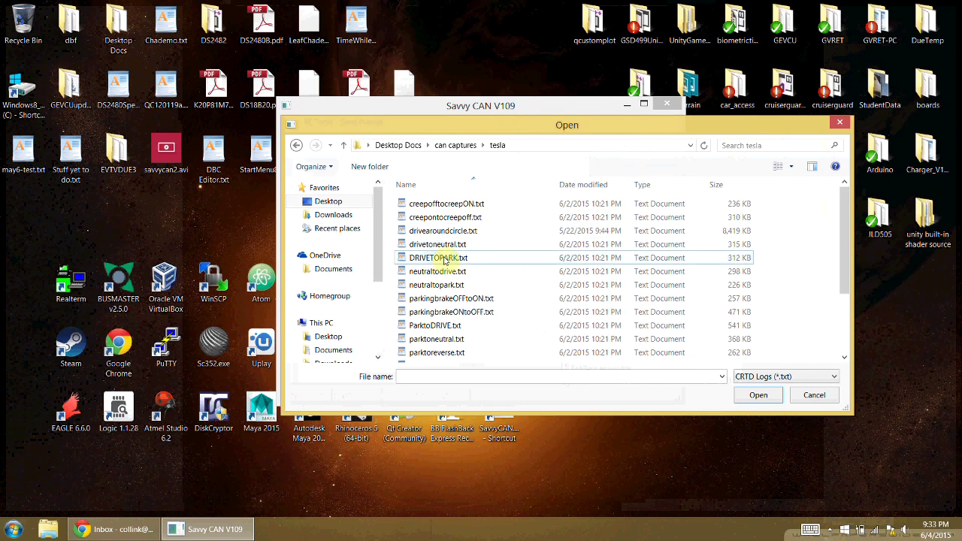
{"action": "double_click", "coordinate": [450, 234]}
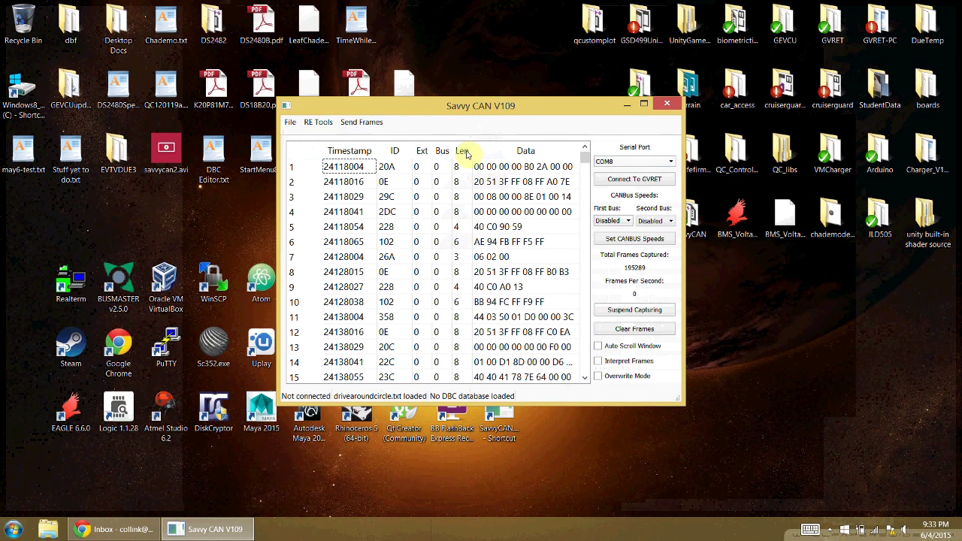
Step: Enlarge the main window and open Frame Data Analysis in an enlarged window of its own
{"action": "left_click_drag", "start_coordinate": [466, 106], "coordinate": [419, 29]}
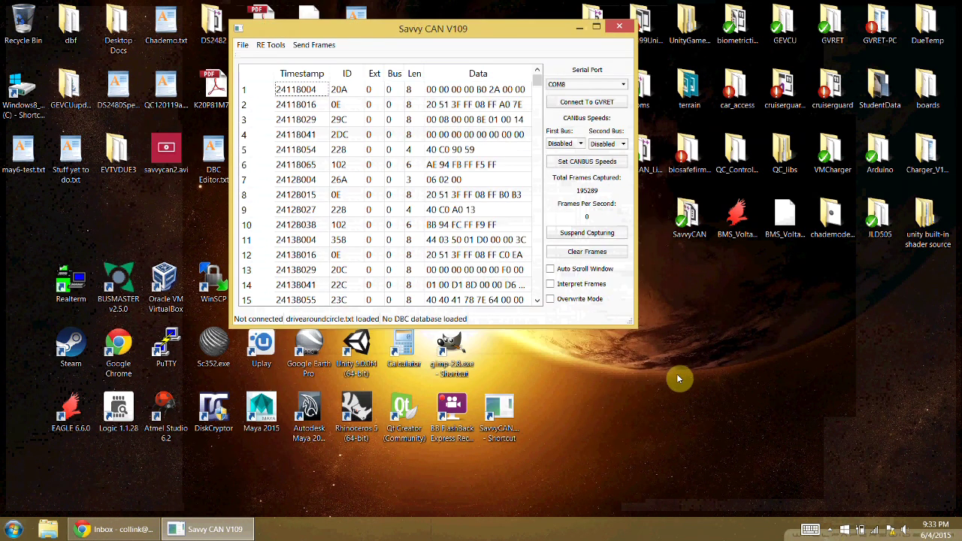
{"action": "left_click_drag", "start_coordinate": [631, 323], "coordinate": [719, 448]}
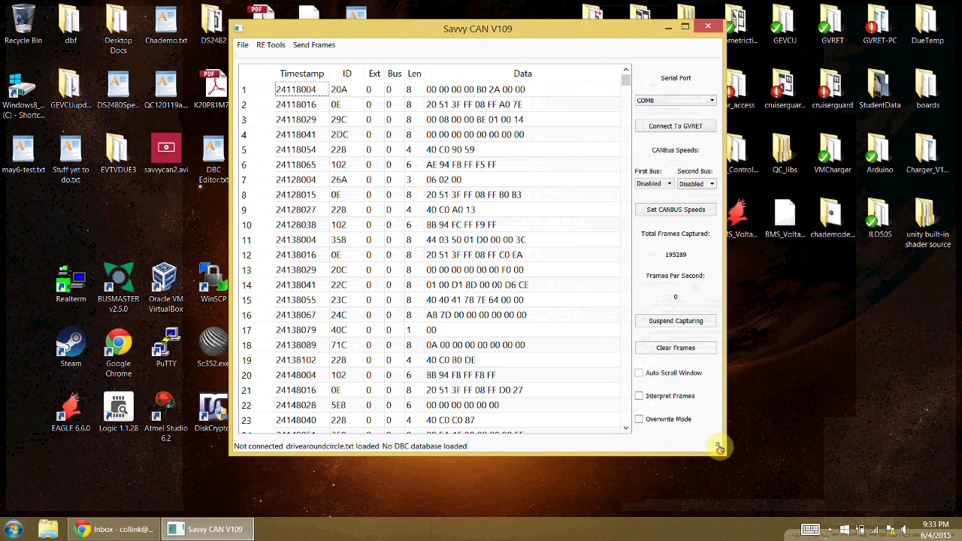
{"action": "left_click", "coordinate": [271, 45]}
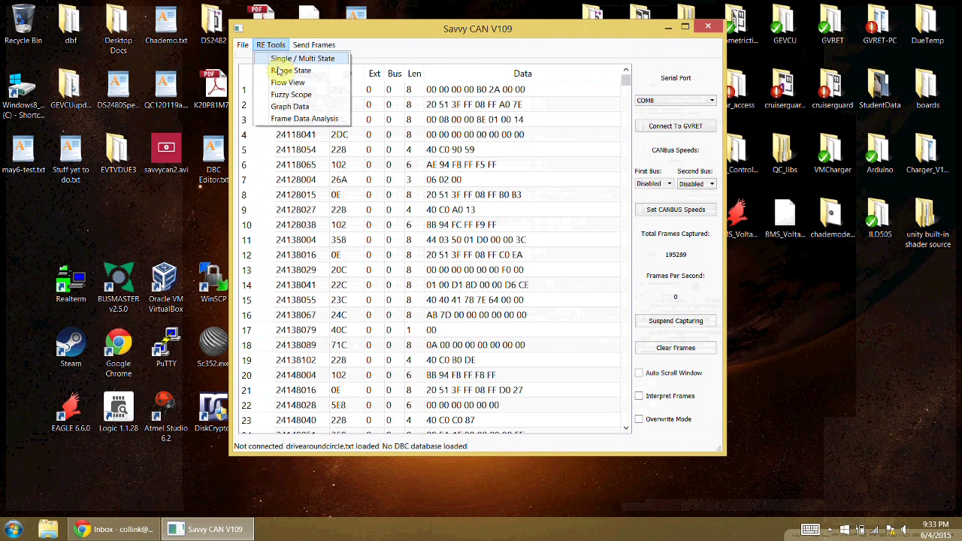
{"action": "left_click", "coordinate": [286, 121]}
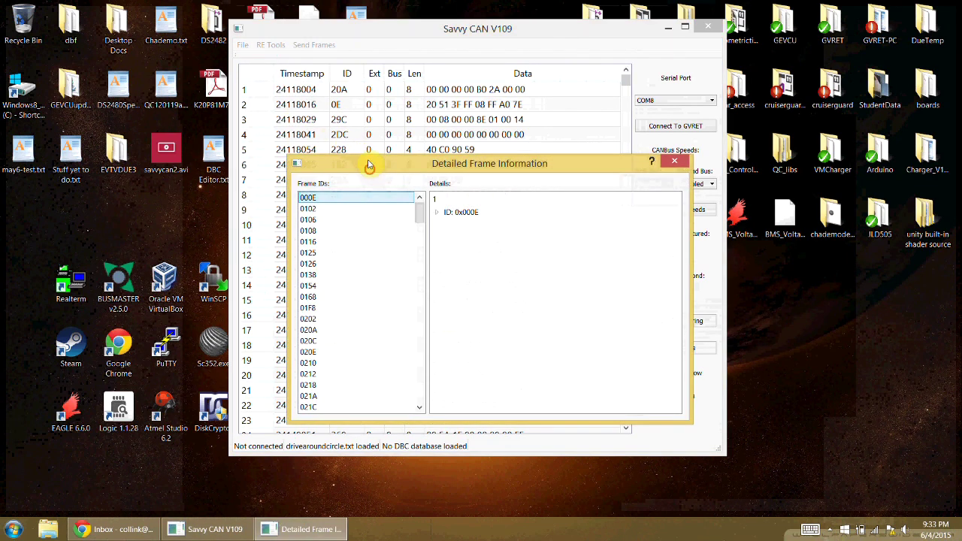
{"action": "left_click_drag", "start_coordinate": [368, 166], "coordinate": [318, 63]}
{"action": "left_click_drag", "start_coordinate": [636, 317], "coordinate": [740, 440]}
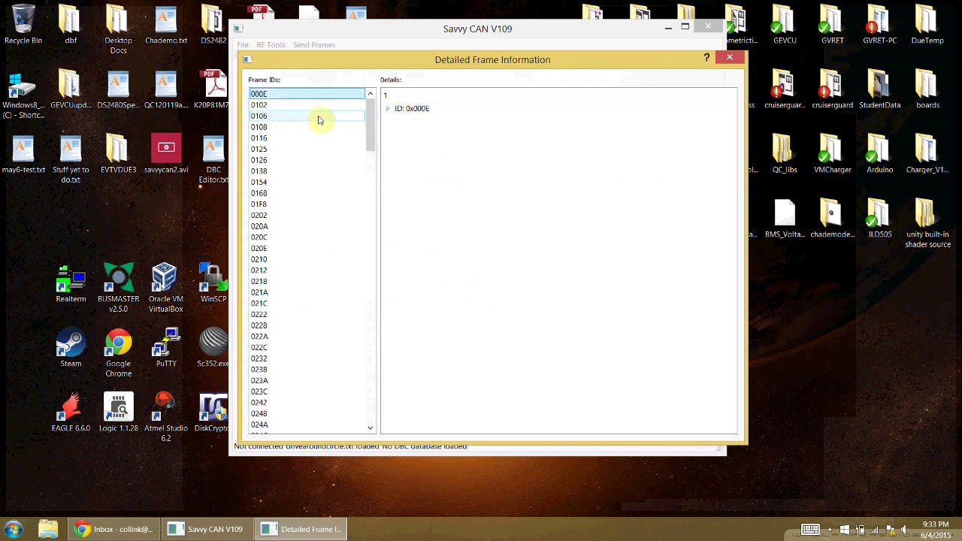
Step: Expand the details of frame ID 0x000E and examine its frame count, data length, average interval and data byte entries
{"action": "left_click_drag", "start_coordinate": [368, 124], "coordinate": [369, 101]}
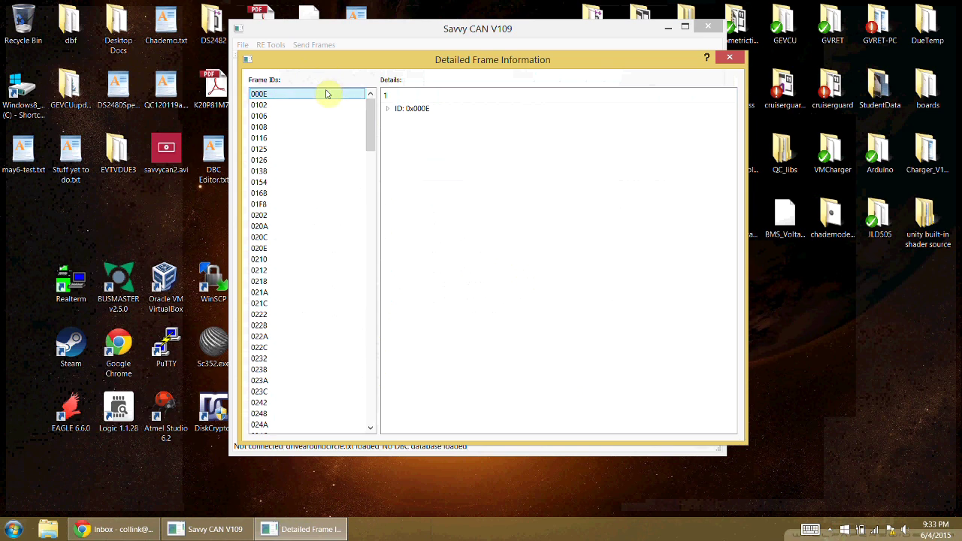
{"action": "left_click", "coordinate": [388, 109]}
{"action": "left_click", "coordinate": [451, 132]}
{"action": "left_click", "coordinate": [453, 124]}
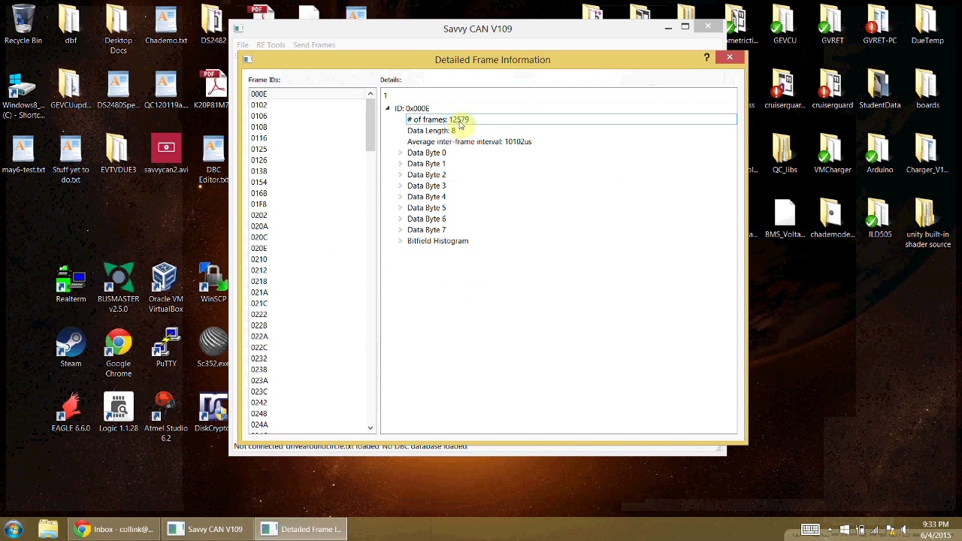
{"action": "left_click", "coordinate": [457, 151]}
{"action": "left_click", "coordinate": [429, 110]}
{"action": "left_click", "coordinate": [441, 133]}
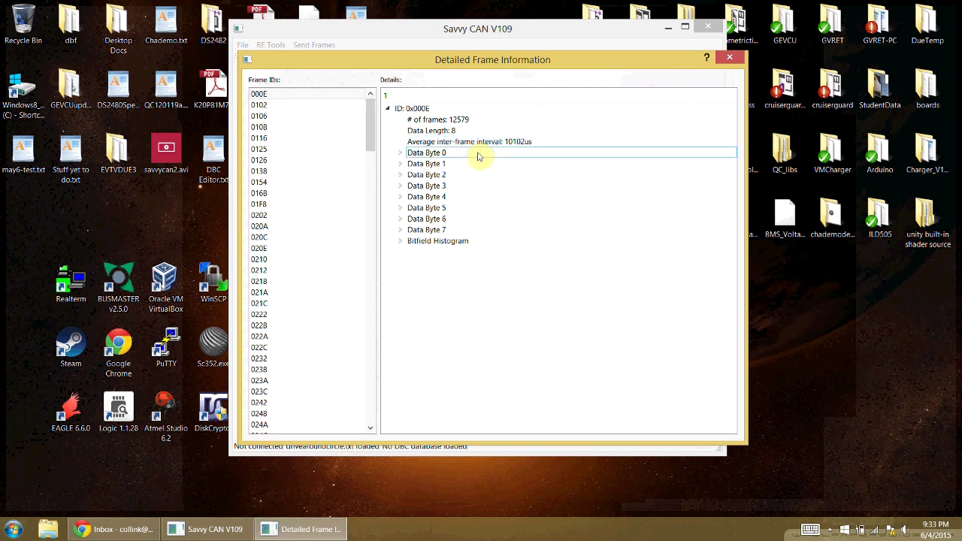
Step: Examine the value range and full histogram of Data Byte 0 for frame ID 0x000E, then collapse the histogram
{"action": "left_click", "coordinate": [400, 154]}
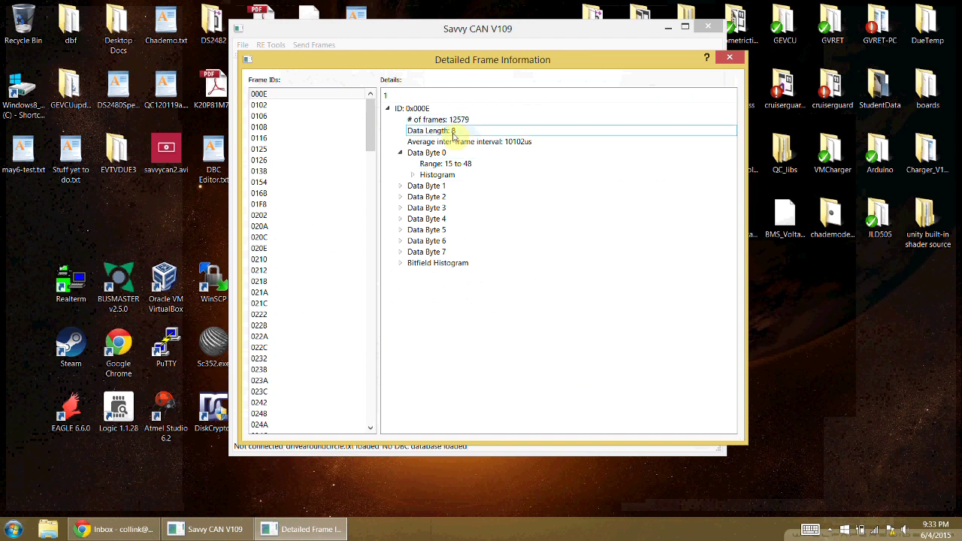
{"action": "left_click", "coordinate": [411, 175]}
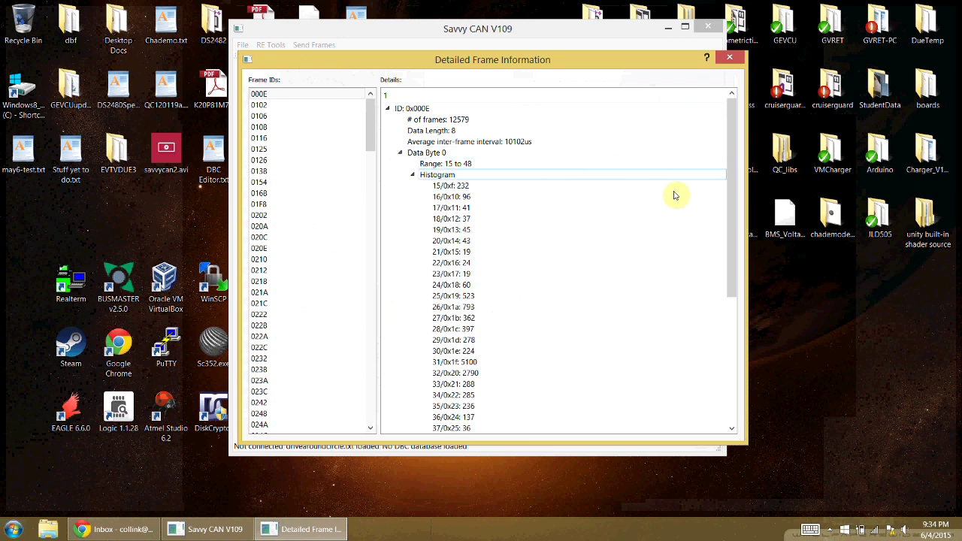
{"action": "left_click_drag", "start_coordinate": [730, 169], "coordinate": [726, 225]}
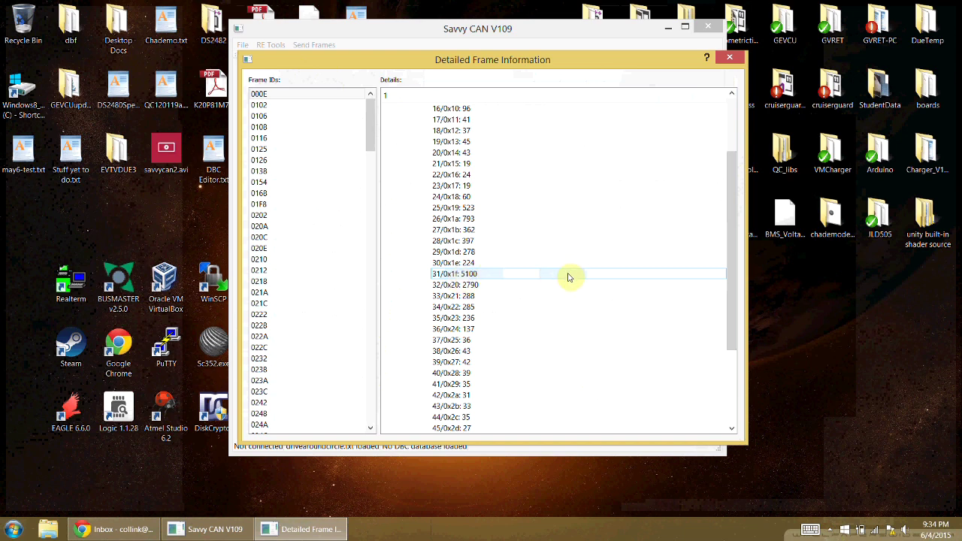
{"action": "left_click_drag", "start_coordinate": [732, 215], "coordinate": [732, 255]}
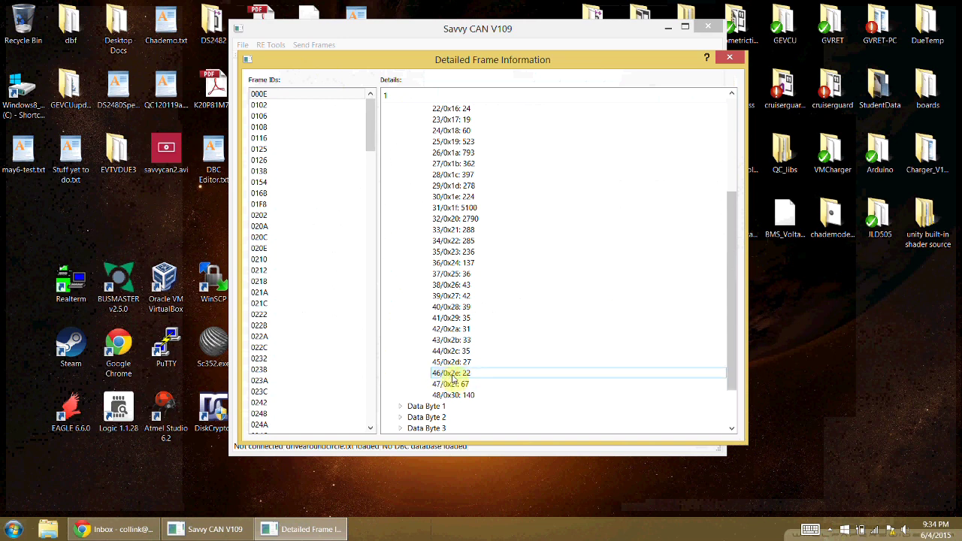
{"action": "left_click_drag", "start_coordinate": [732, 326], "coordinate": [732, 218]}
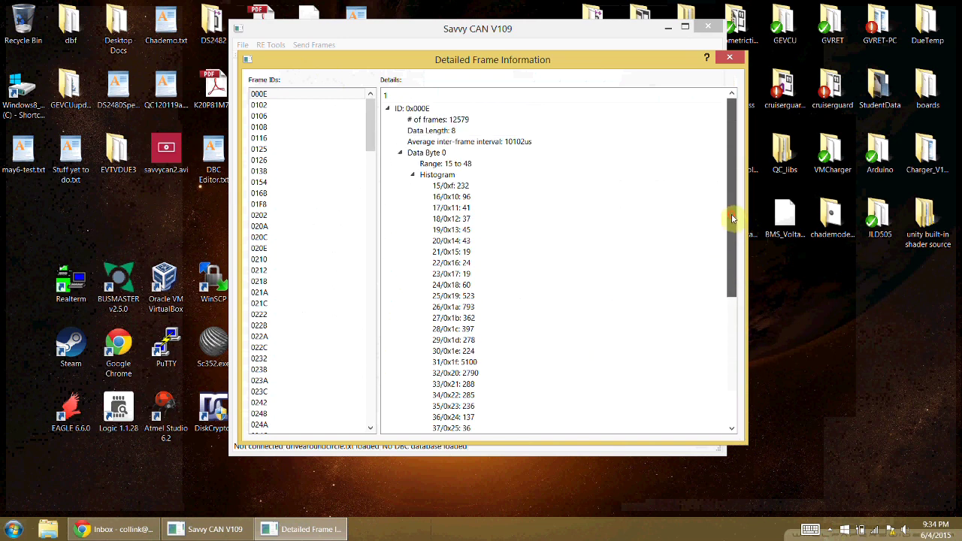
{"action": "left_click", "coordinate": [413, 174]}
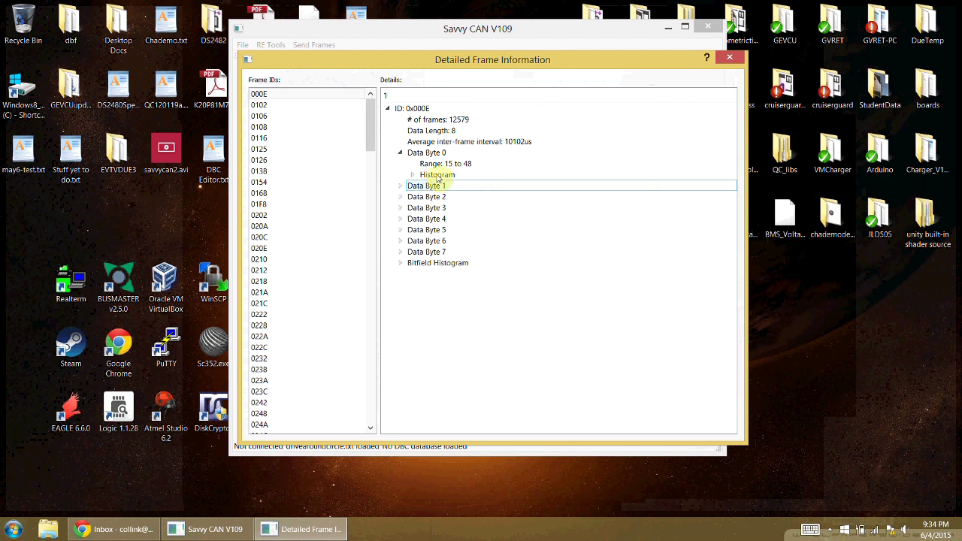
{"action": "left_click", "coordinate": [479, 163]}
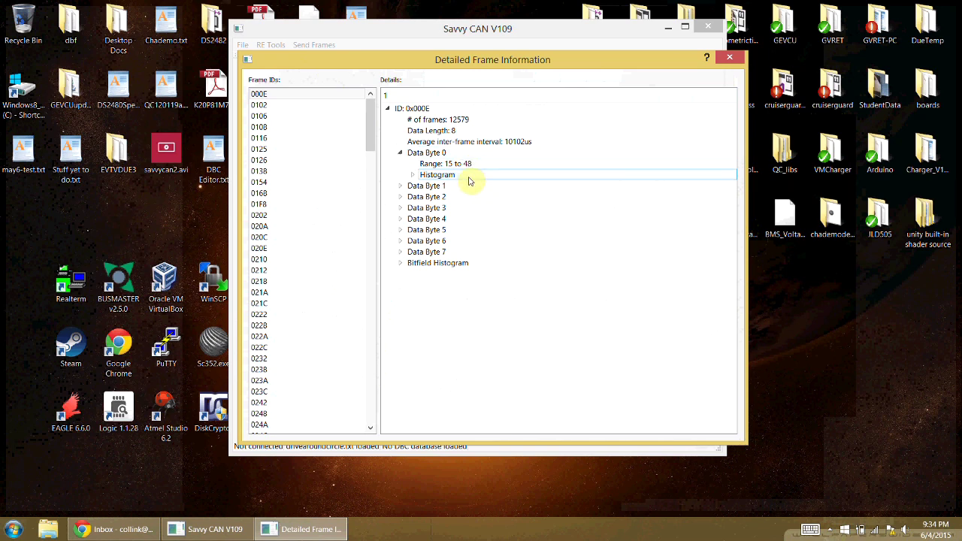
Step: Examine the value range and histogram entries of Data Byte 1 for frame ID 0x000E, and collapse that byte's details
{"action": "left_click", "coordinate": [399, 186]}
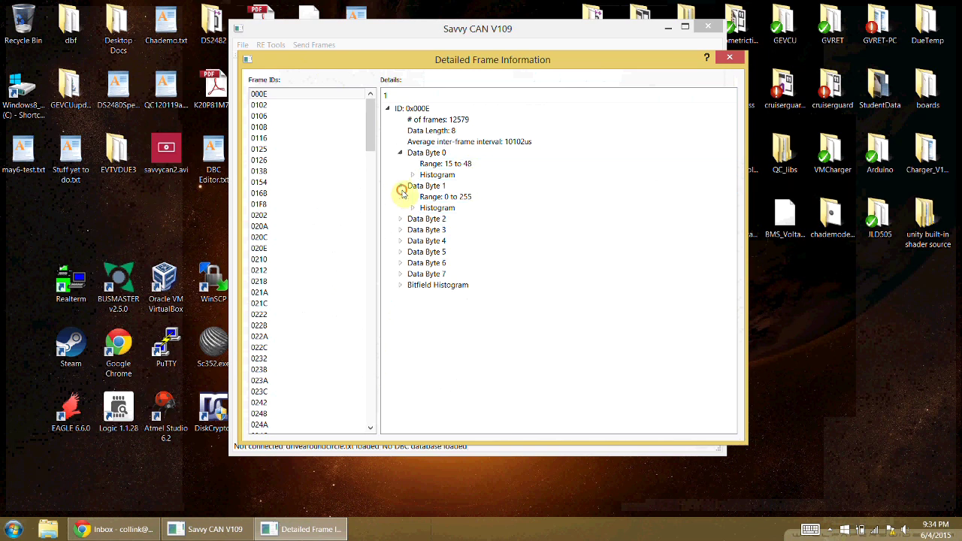
{"action": "left_click", "coordinate": [412, 208]}
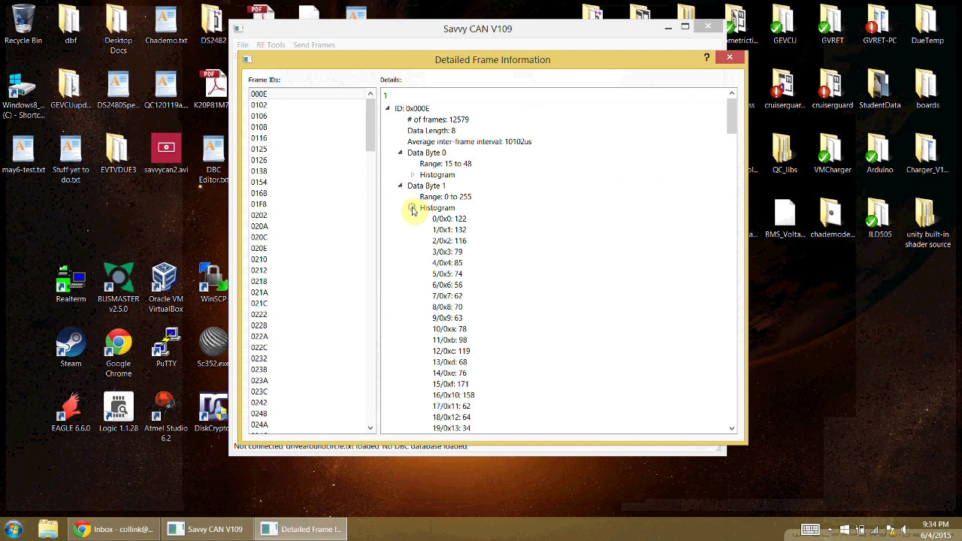
{"action": "left_click", "coordinate": [412, 208]}
{"action": "left_click", "coordinate": [411, 207]}
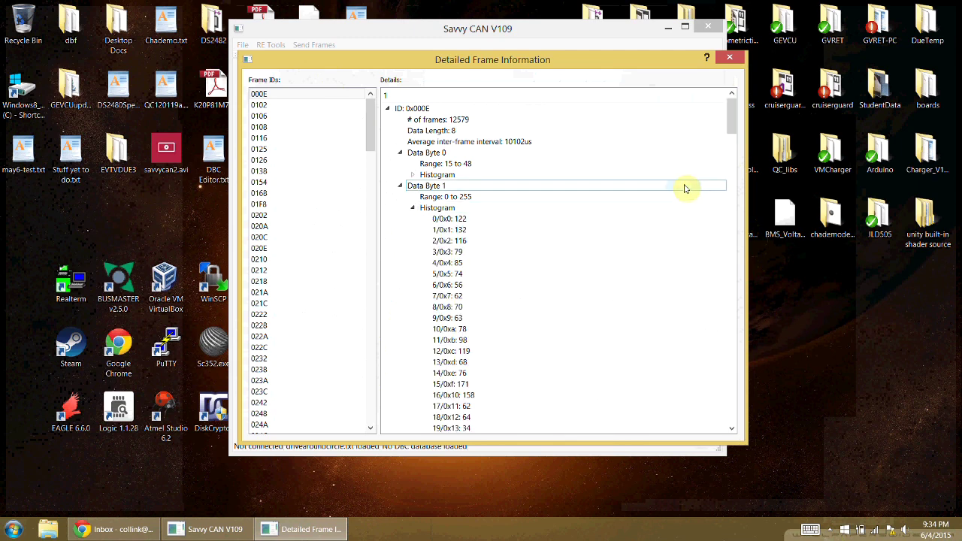
{"action": "left_click", "coordinate": [726, 143]}
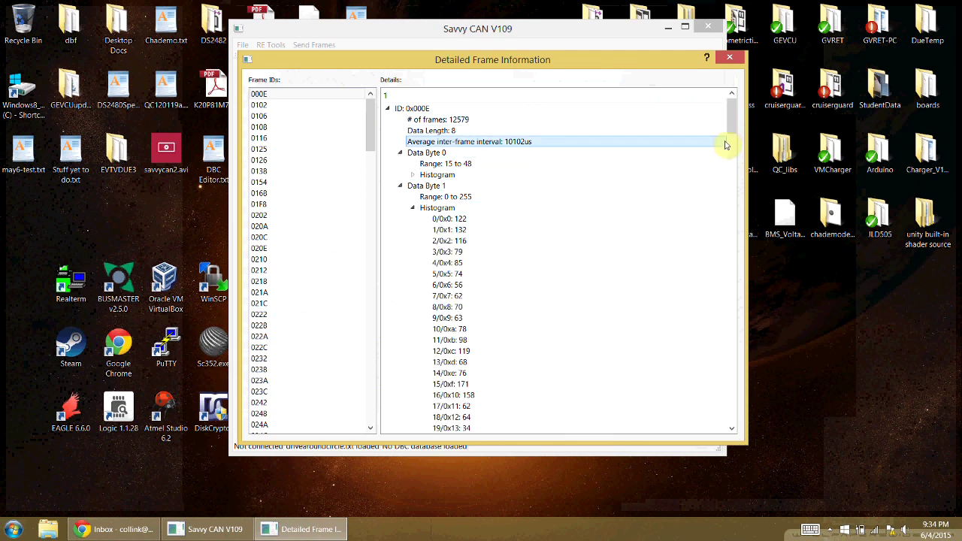
{"action": "left_click_drag", "start_coordinate": [732, 121], "coordinate": [730, 292]}
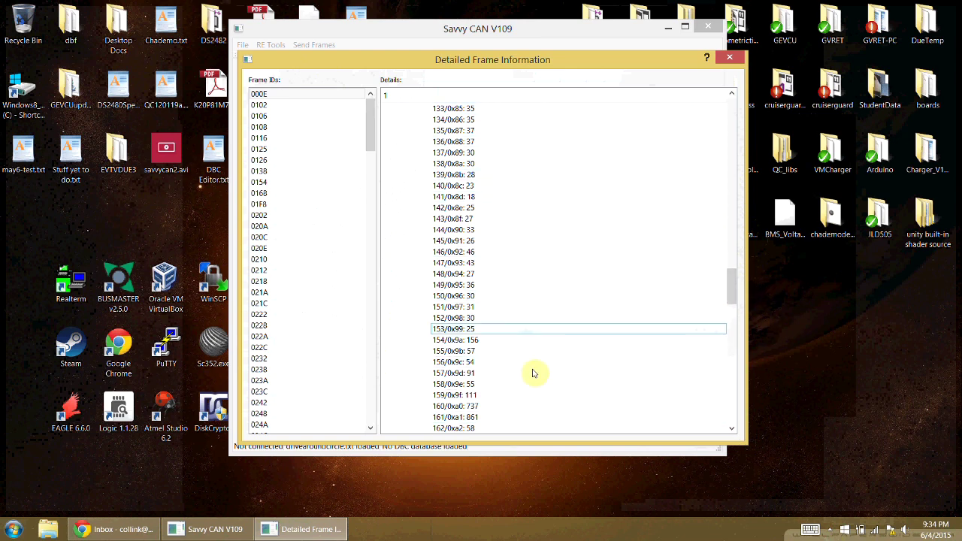
{"action": "left_click_drag", "start_coordinate": [735, 292], "coordinate": [750, 113]}
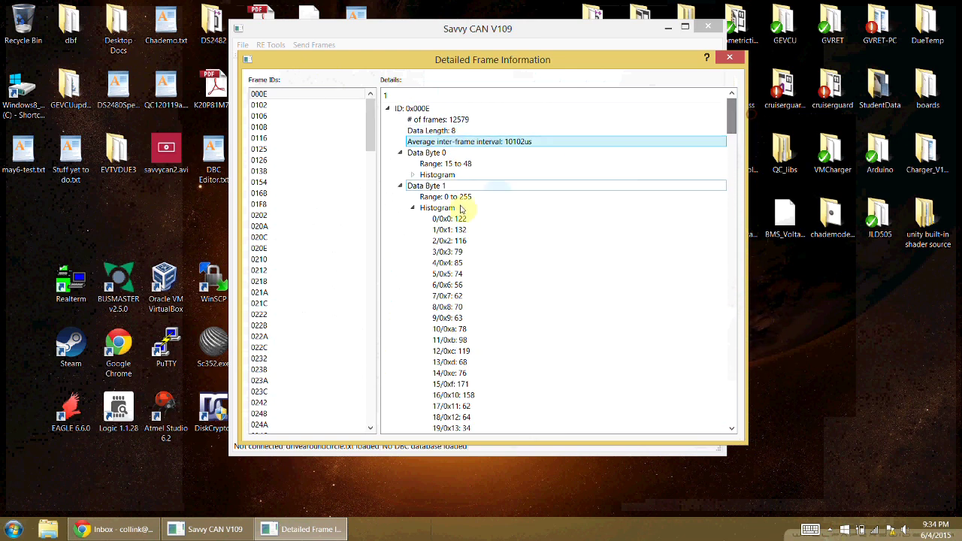
{"action": "left_click", "coordinate": [412, 208]}
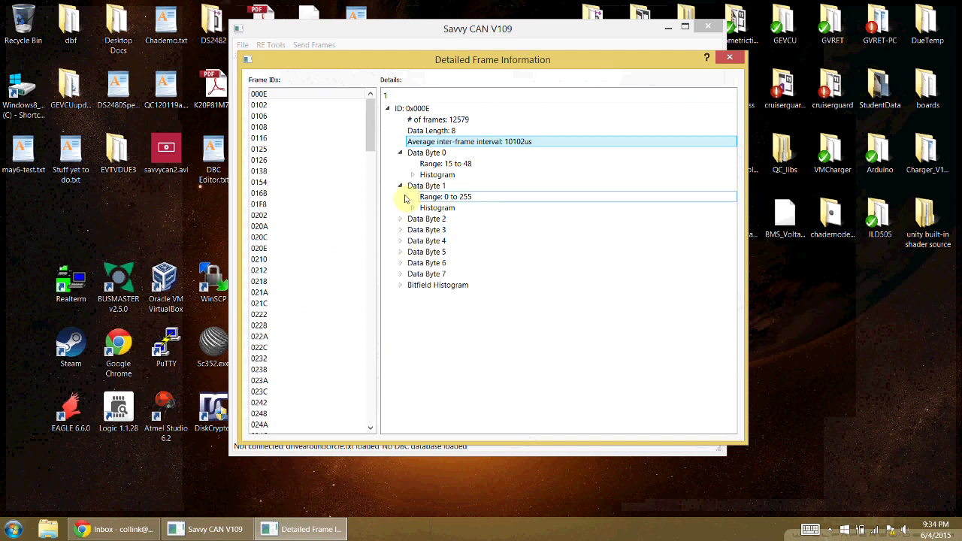
{"action": "left_click", "coordinate": [399, 185]}
Step: Check the details of Data Bytes 2 through 5 one after another, collapsing each one again
{"action": "left_click", "coordinate": [400, 197]}
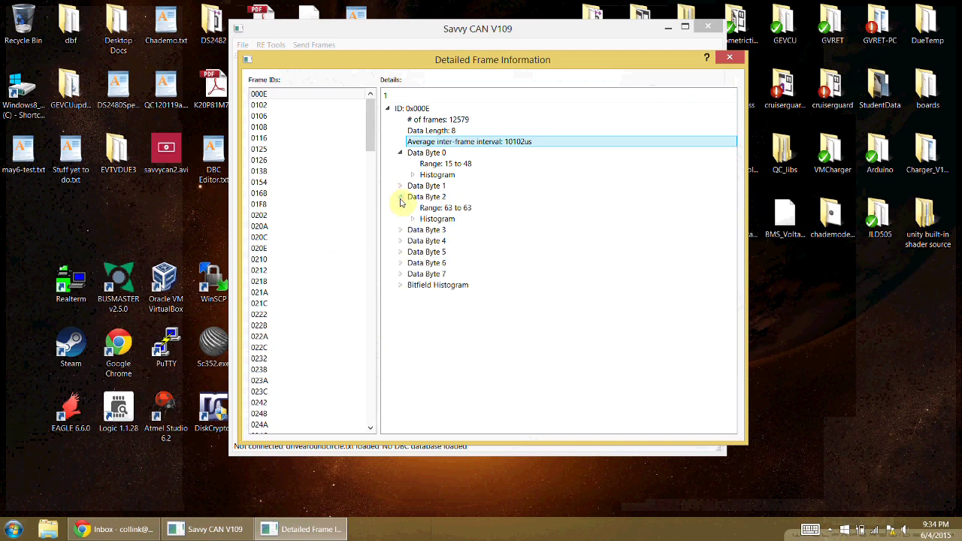
{"action": "left_click", "coordinate": [400, 197]}
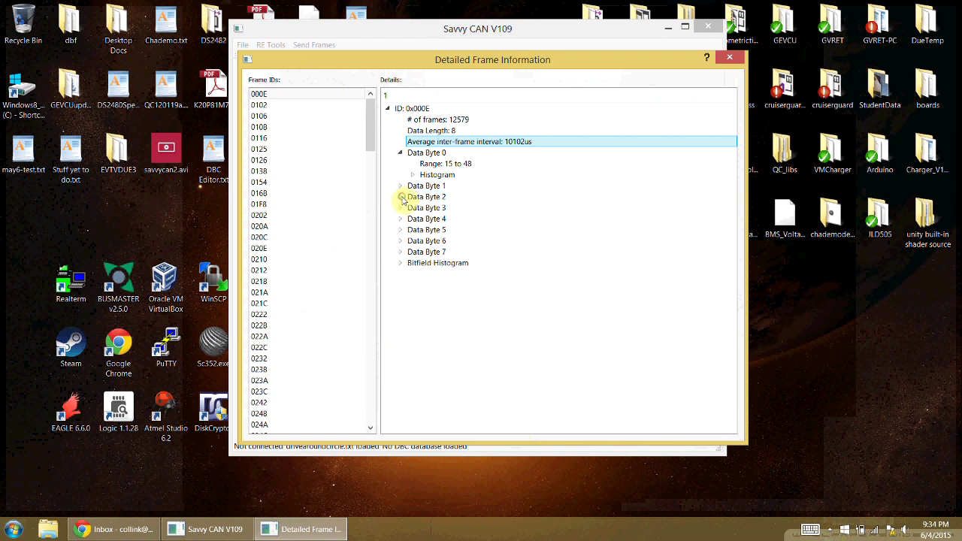
{"action": "left_click", "coordinate": [401, 208]}
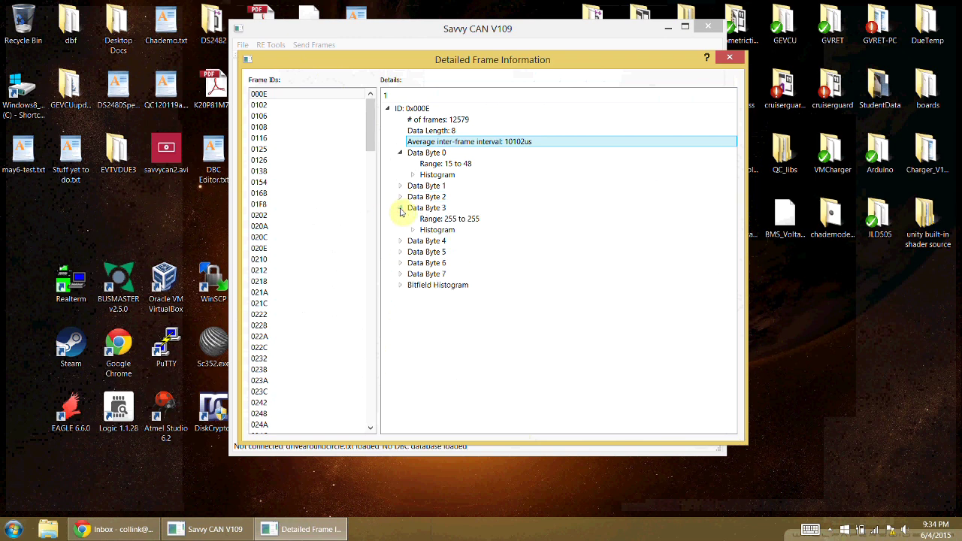
{"action": "left_click", "coordinate": [400, 208]}
{"action": "left_click", "coordinate": [401, 219]}
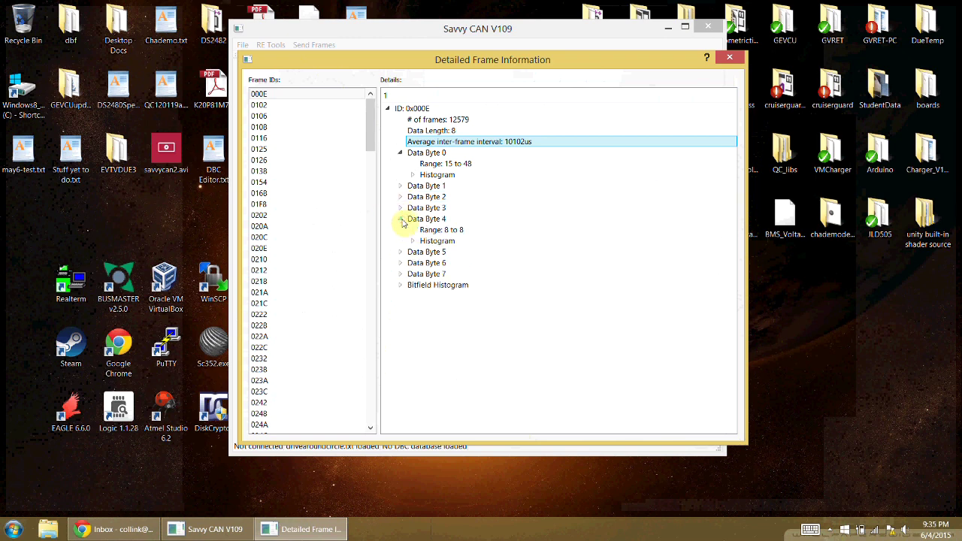
{"action": "left_click", "coordinate": [401, 218]}
{"action": "left_click", "coordinate": [401, 230]}
{"action": "left_click", "coordinate": [401, 229]}
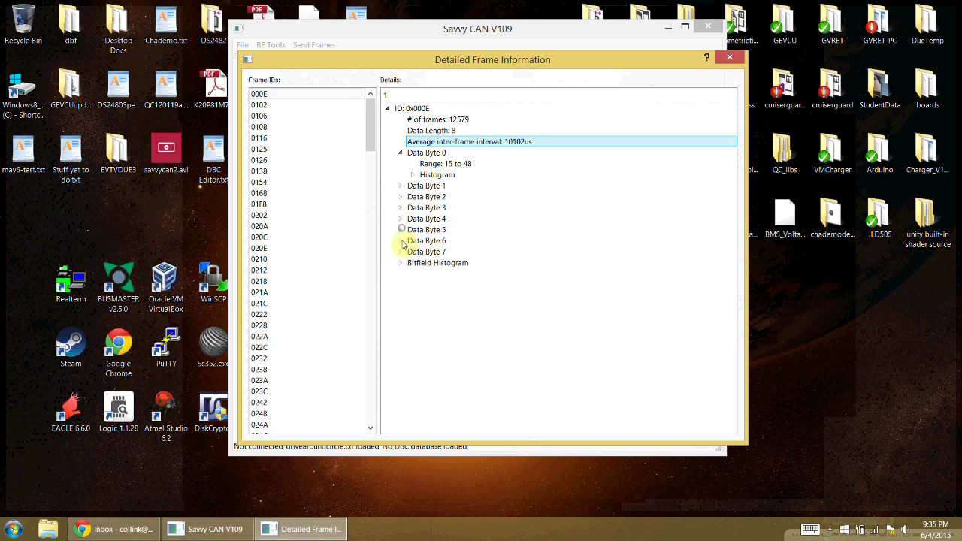
Step: Inspect the ranges of Data Bytes 6 and 7 and the histogram of Data Byte 6, then collapse both bytes
{"action": "left_click", "coordinate": [401, 240]}
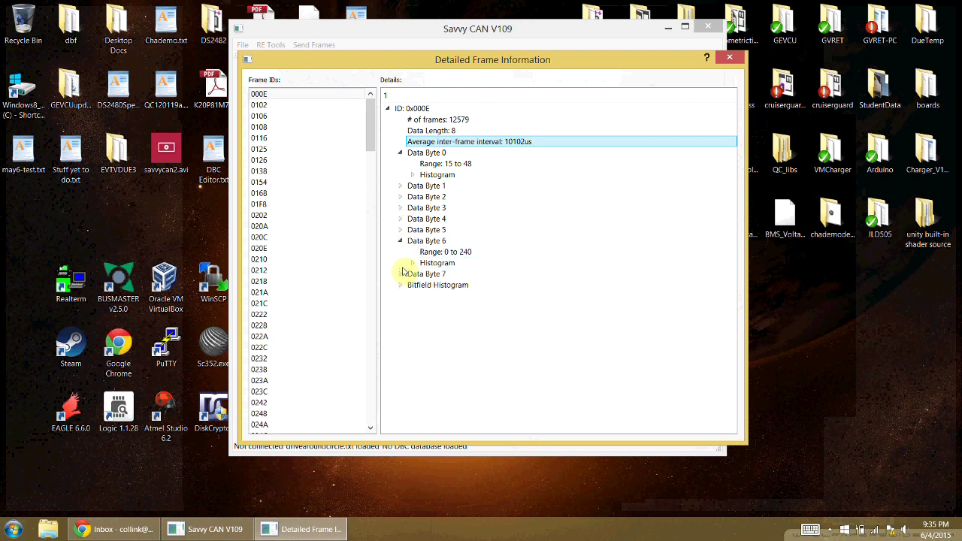
{"action": "left_click", "coordinate": [401, 275]}
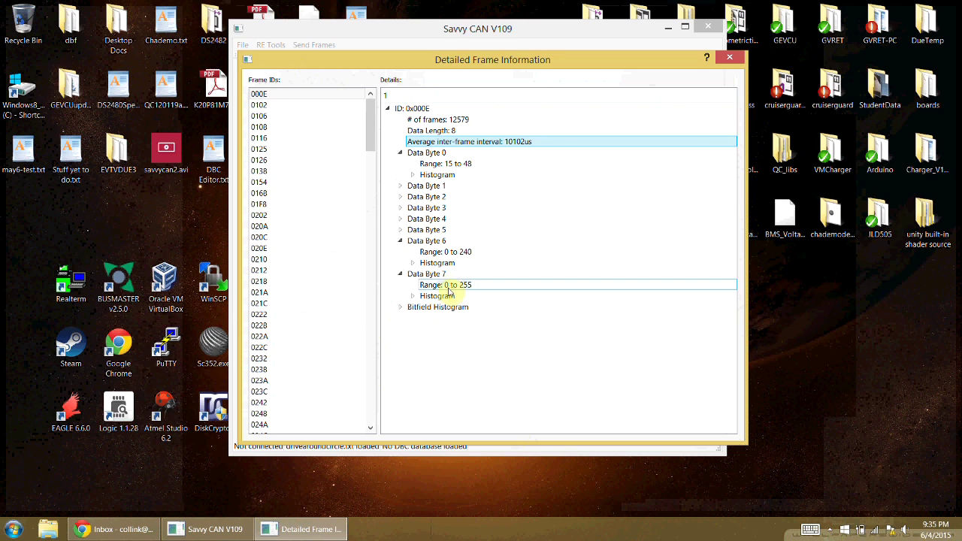
{"action": "left_click", "coordinate": [411, 262]}
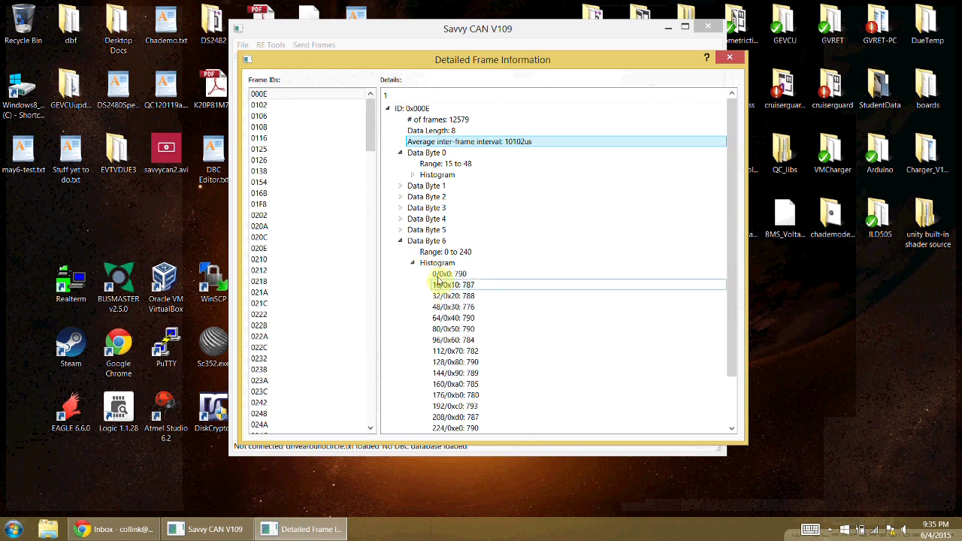
{"action": "left_click", "coordinate": [401, 243]}
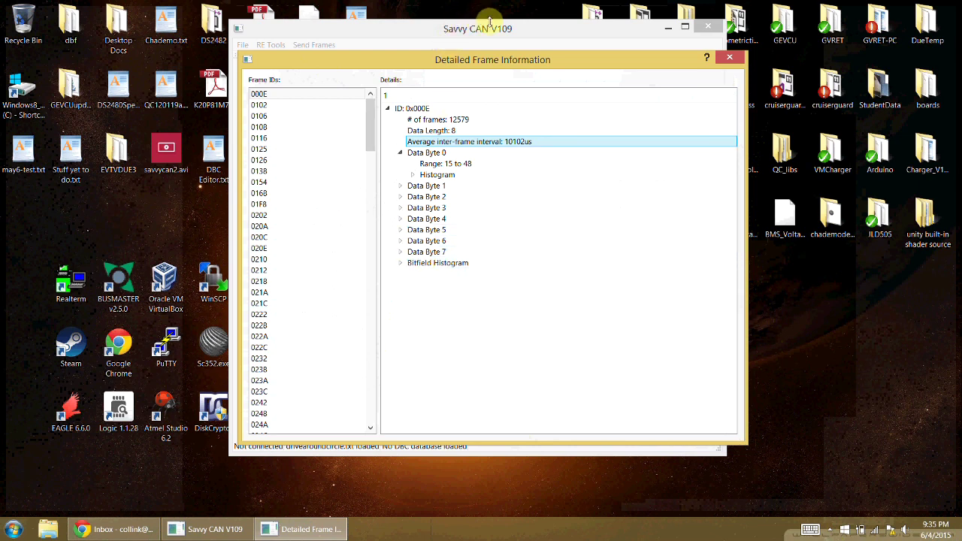
Step: Examine the bitfield histogram of frame ID 0x000E from Byte 0 Bit 0 through Byte 7 Bit 7, then collapse it
{"action": "left_click", "coordinate": [401, 263]}
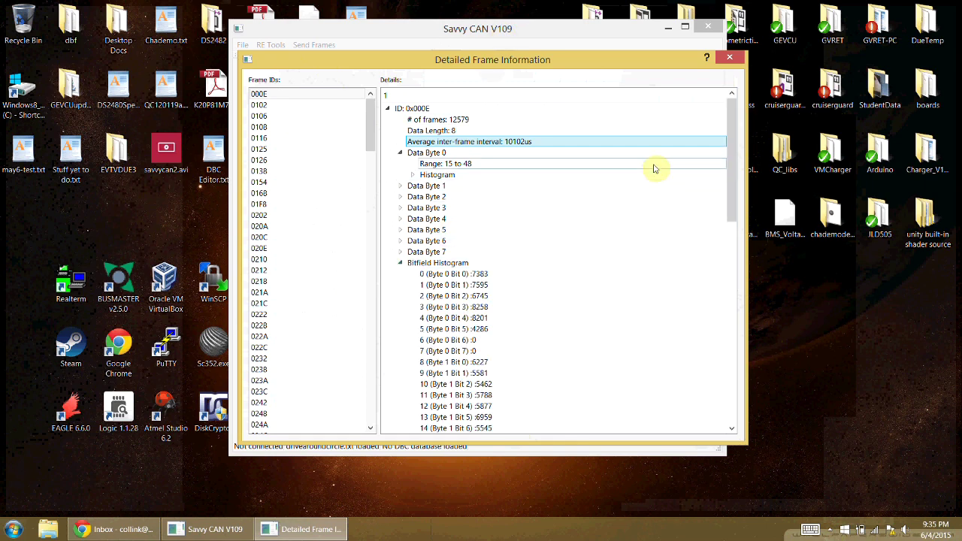
{"action": "left_click_drag", "start_coordinate": [732, 143], "coordinate": [728, 201]}
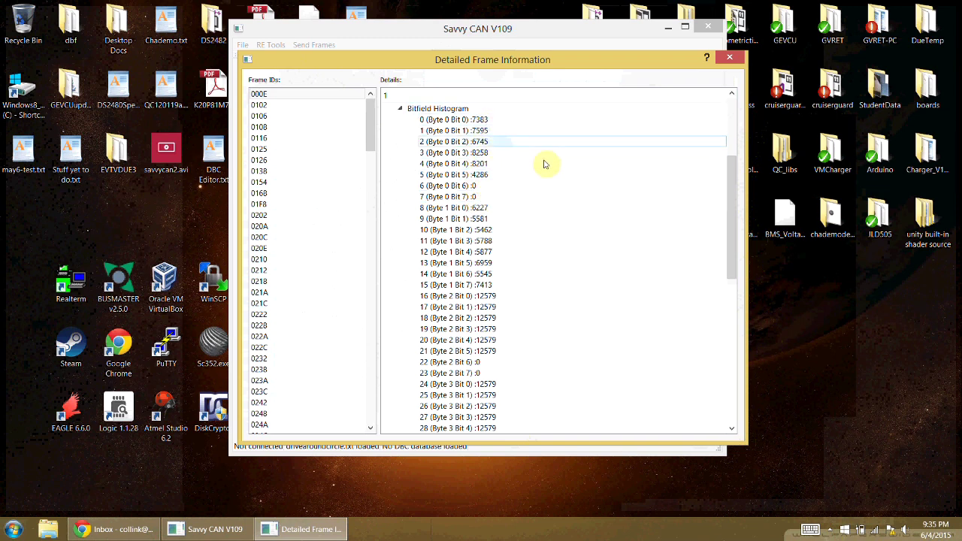
{"action": "mouse_move", "coordinate": [730, 198]}
{"action": "left_mouse_down"}
{"action": "mouse_move", "coordinate": [737, 145]}
{"action": "mouse_move", "coordinate": [736, 189]}
{"action": "left_mouse_up"}
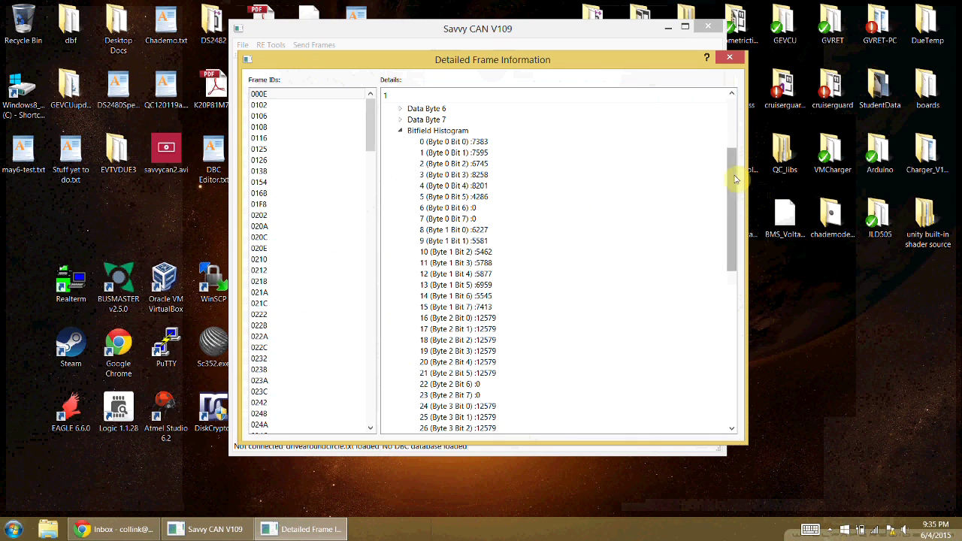
{"action": "left_click_drag", "start_coordinate": [736, 178], "coordinate": [736, 215]}
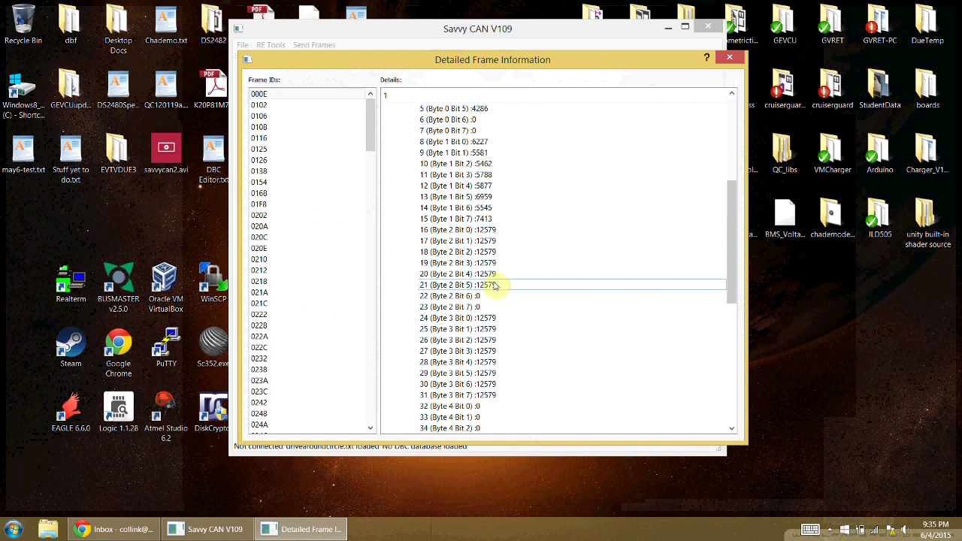
{"action": "left_click_drag", "start_coordinate": [736, 228], "coordinate": [729, 320]}
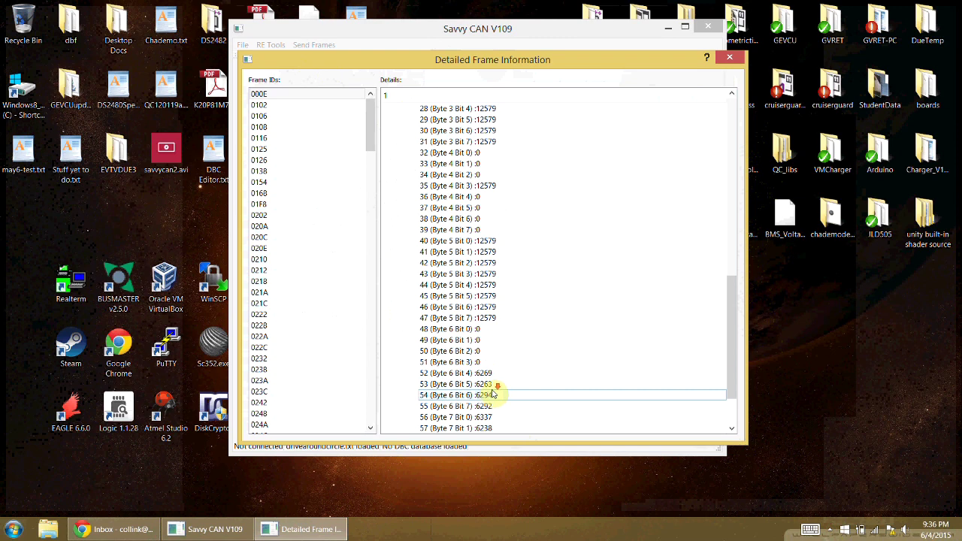
{"action": "scroll", "coordinate": [492, 392], "scroll_direction": "down", "scroll_amount": 2}
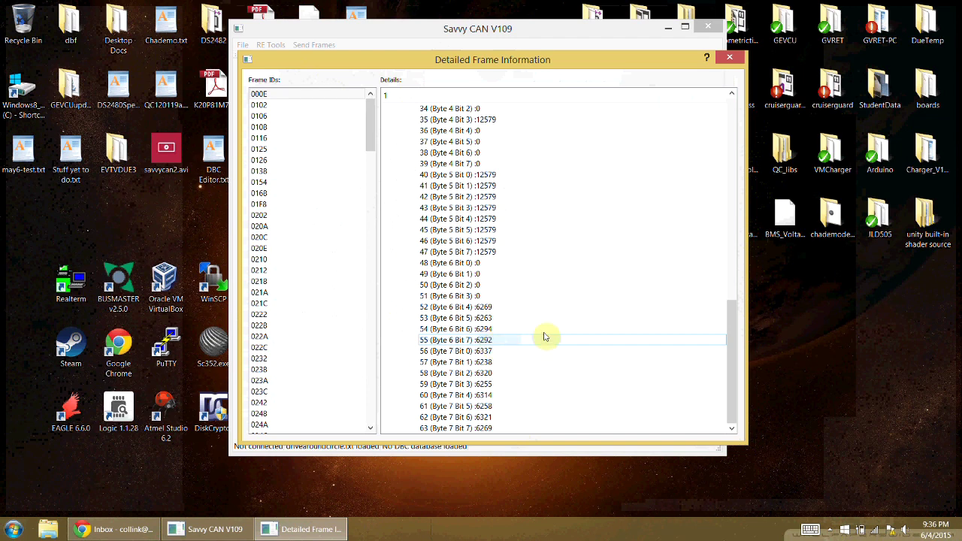
{"action": "left_click_drag", "start_coordinate": [730, 383], "coordinate": [749, 204]}
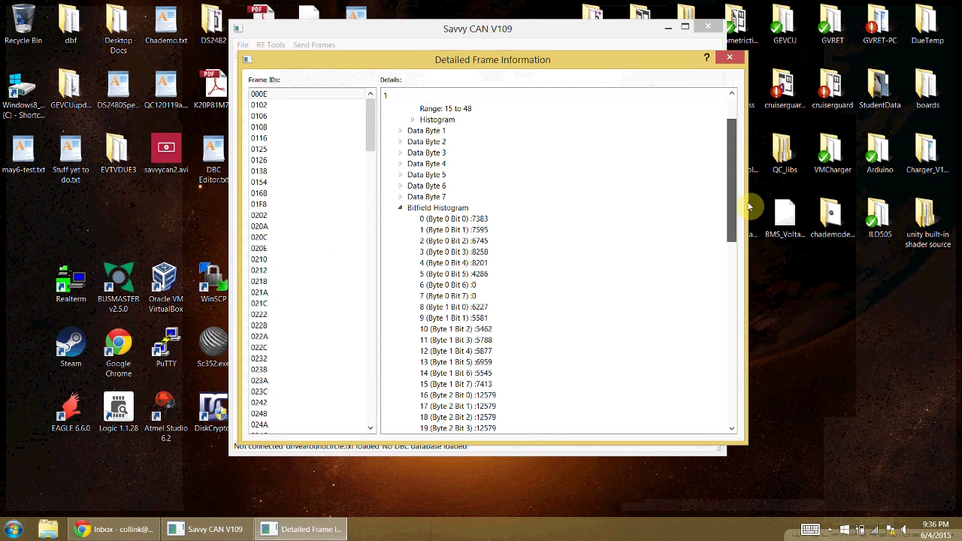
{"action": "left_click", "coordinate": [401, 208]}
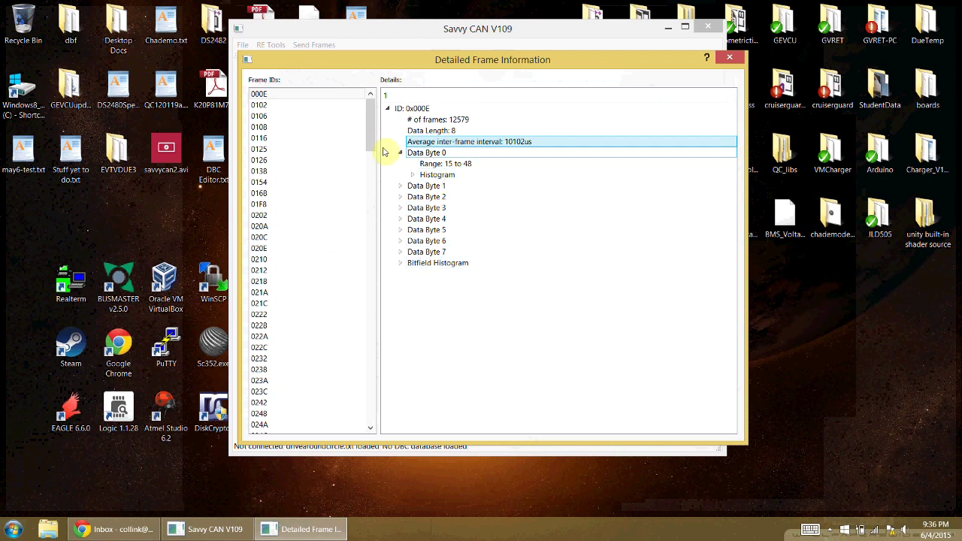
Step: Examine the value ranges of Data Bytes 0 through 4 for frame ID 0x020E, and close the detailed frame information
{"action": "left_click", "coordinate": [281, 248]}
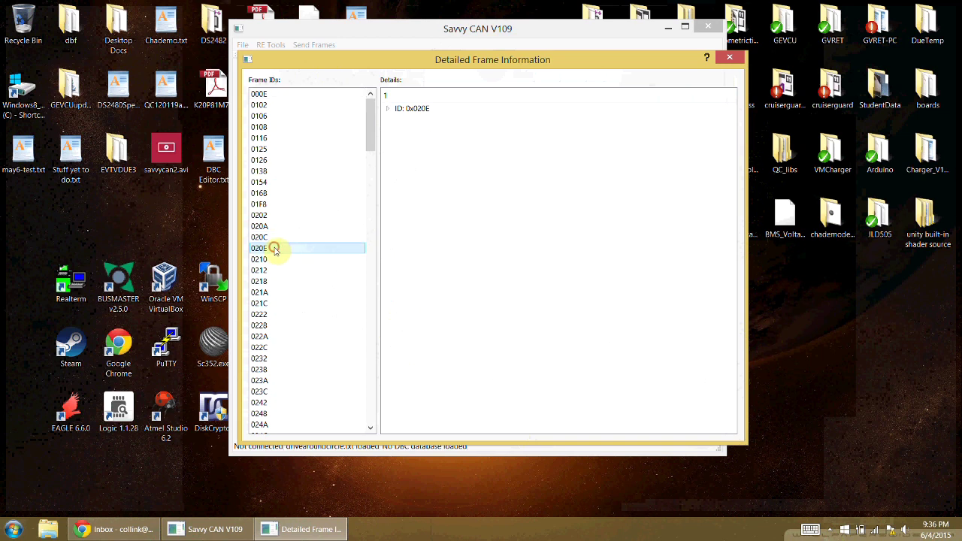
{"action": "left_click", "coordinate": [387, 108]}
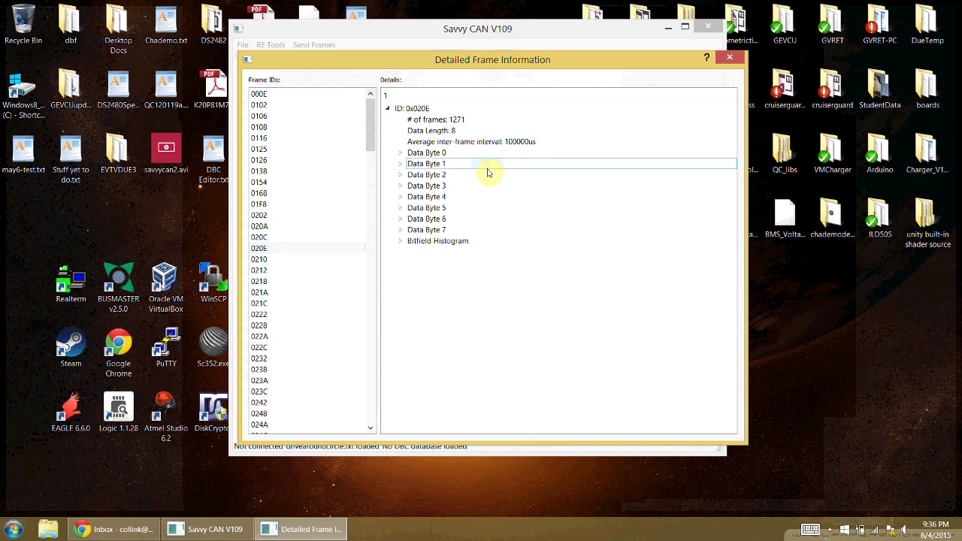
{"action": "left_click", "coordinate": [399, 153]}
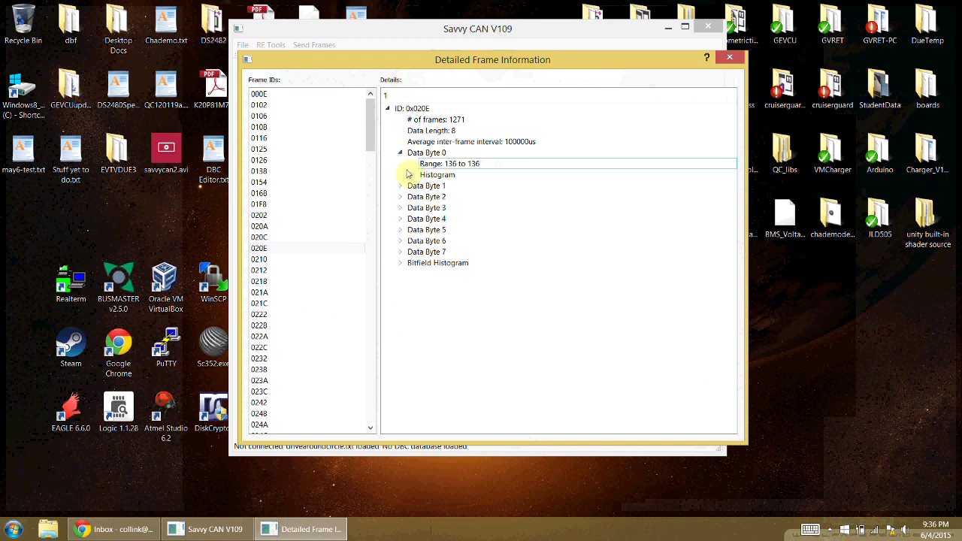
{"action": "left_click", "coordinate": [401, 186]}
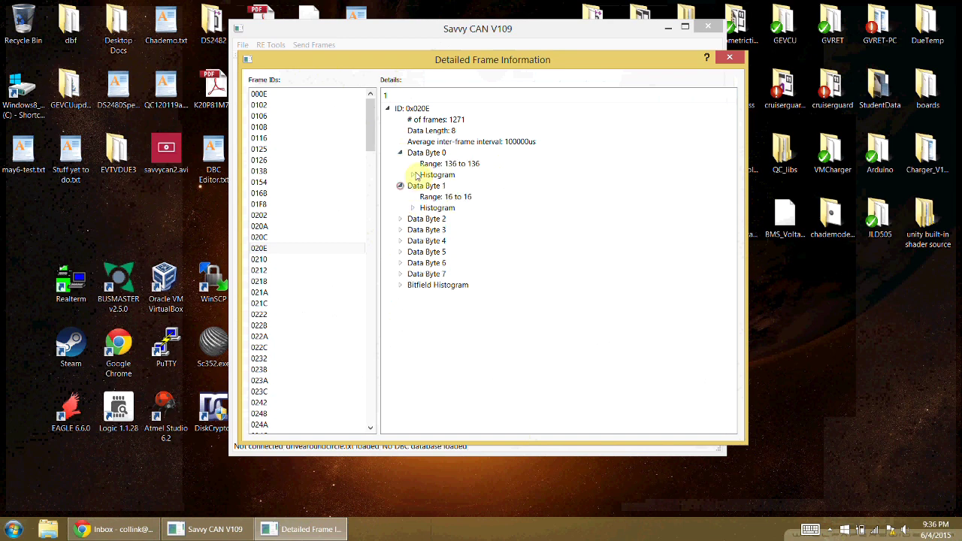
{"action": "left_click", "coordinate": [400, 218]}
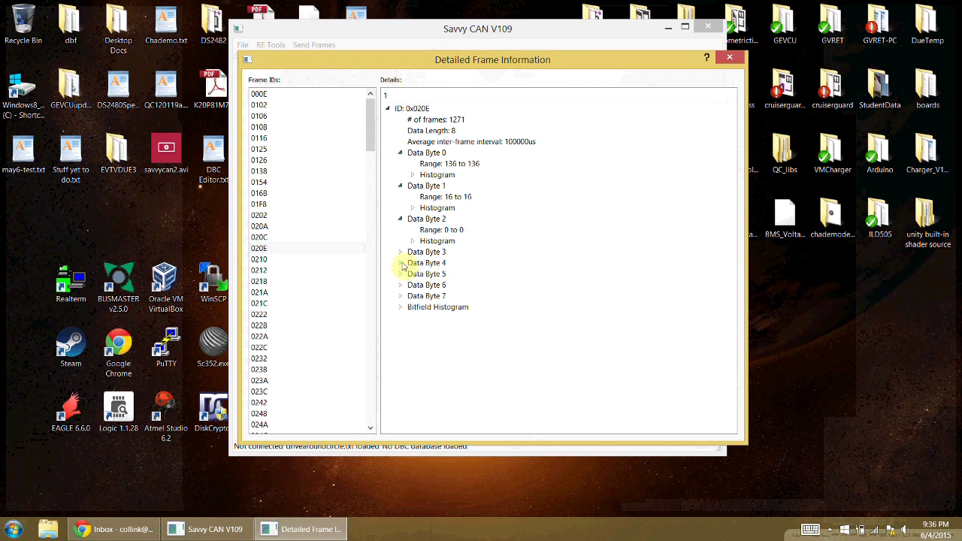
{"action": "left_click", "coordinate": [402, 252]}
{"action": "left_click", "coordinate": [400, 285]}
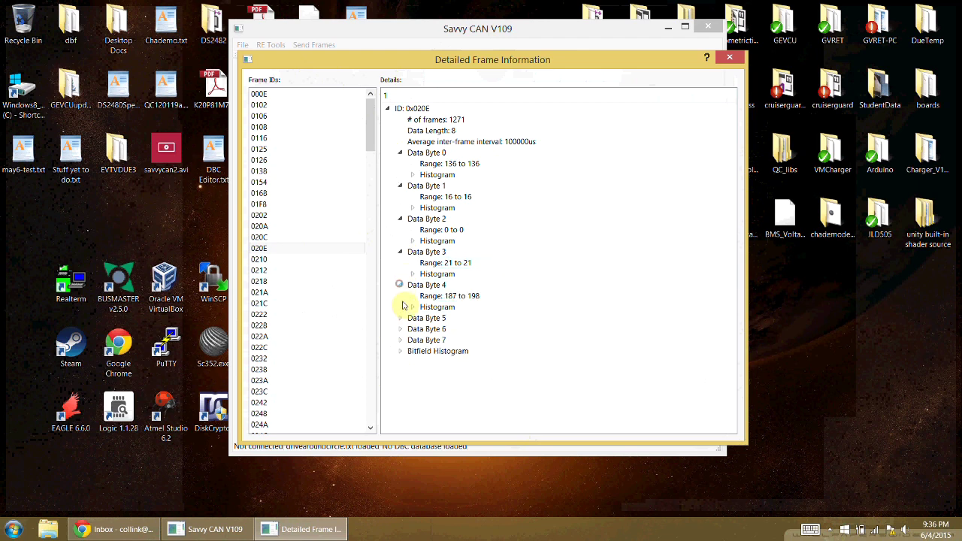
{"action": "left_click", "coordinate": [727, 58]}
Step: Open Flow View and arrange it beside a moved and narrowed main window so both are visible
{"action": "left_click", "coordinate": [269, 46]}
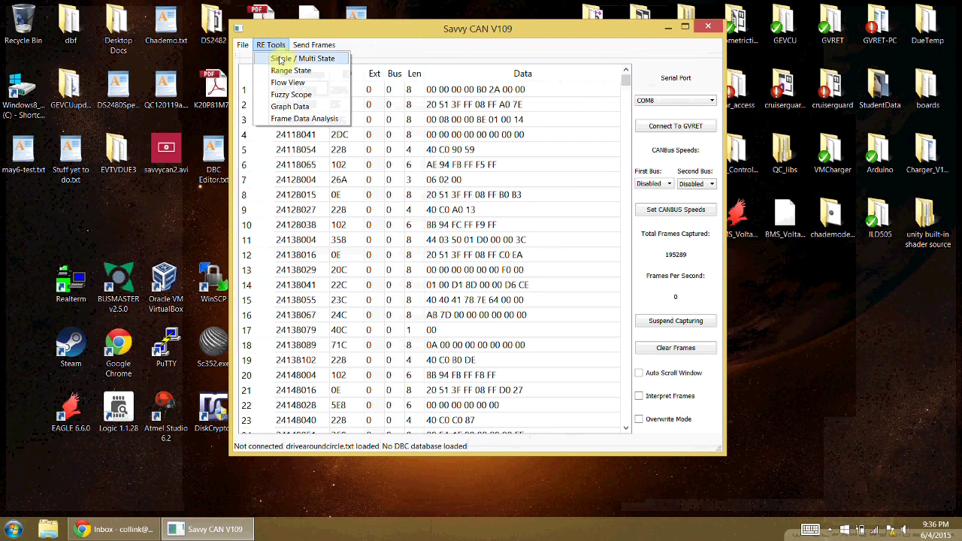
{"action": "left_click", "coordinate": [287, 83]}
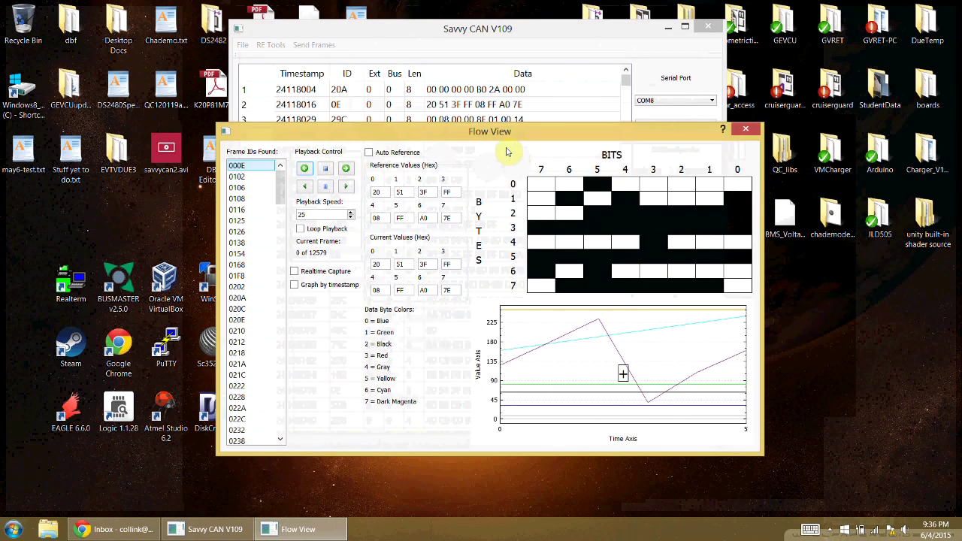
{"action": "left_click_drag", "start_coordinate": [496, 133], "coordinate": [695, 12]}
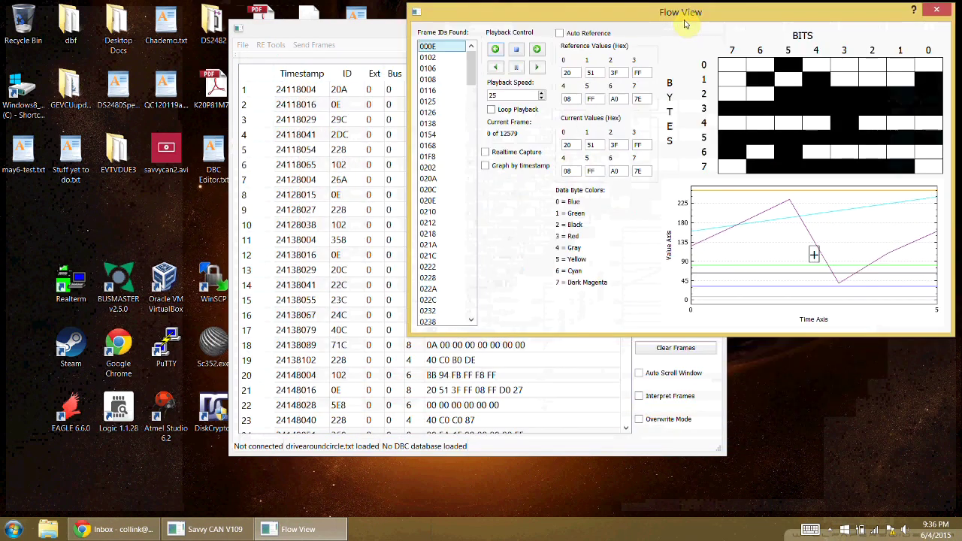
{"action": "left_click_drag", "start_coordinate": [381, 34], "coordinate": [160, 81]}
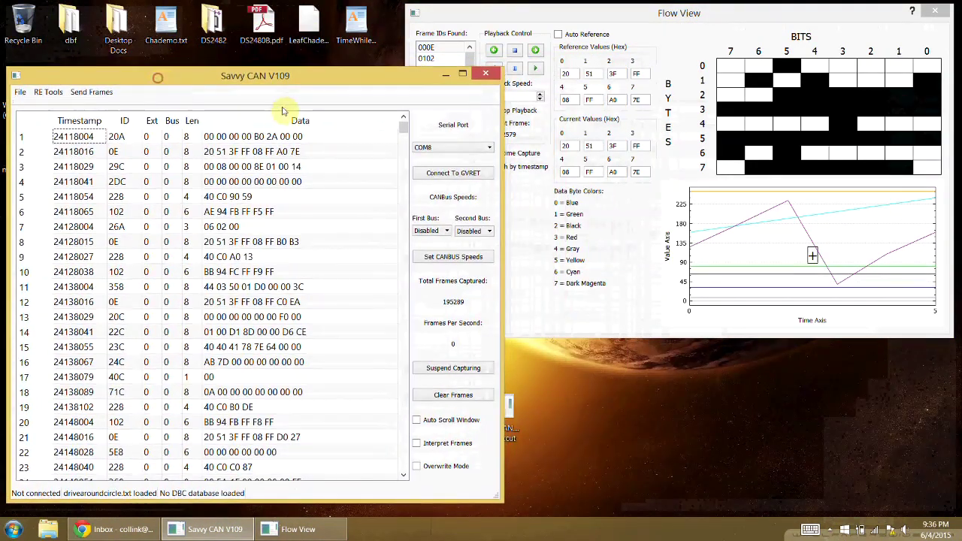
{"action": "left_click_drag", "start_coordinate": [499, 131], "coordinate": [408, 123]}
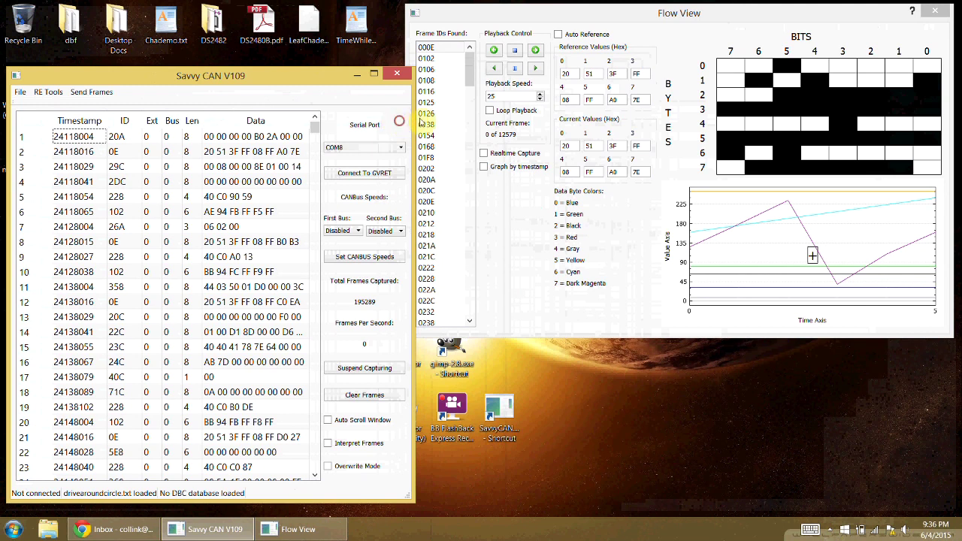
{"action": "left_click", "coordinate": [590, 18]}
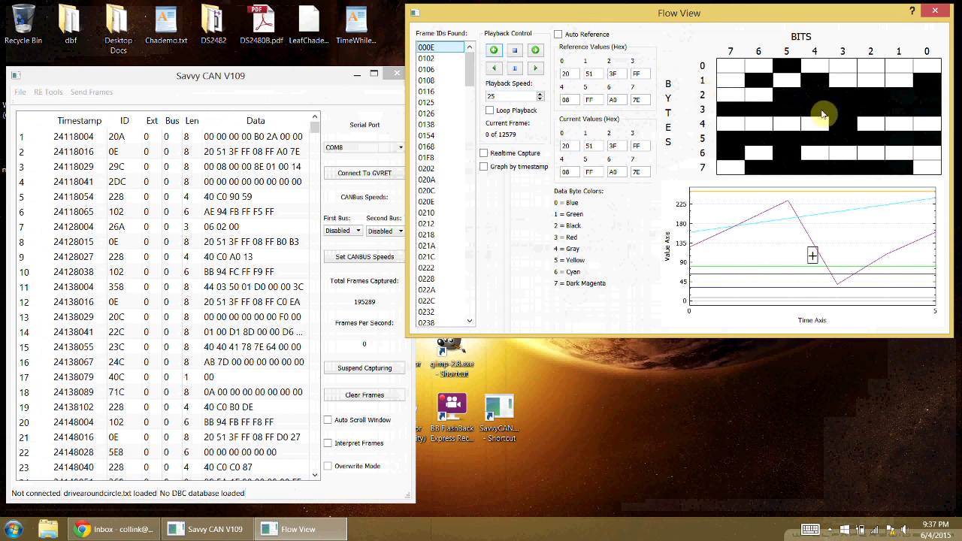
Step: Step through the frames of ID 000E forward one at a time for nine frames, watching the bit grid and graph
{"action": "left_click", "coordinate": [535, 53]}
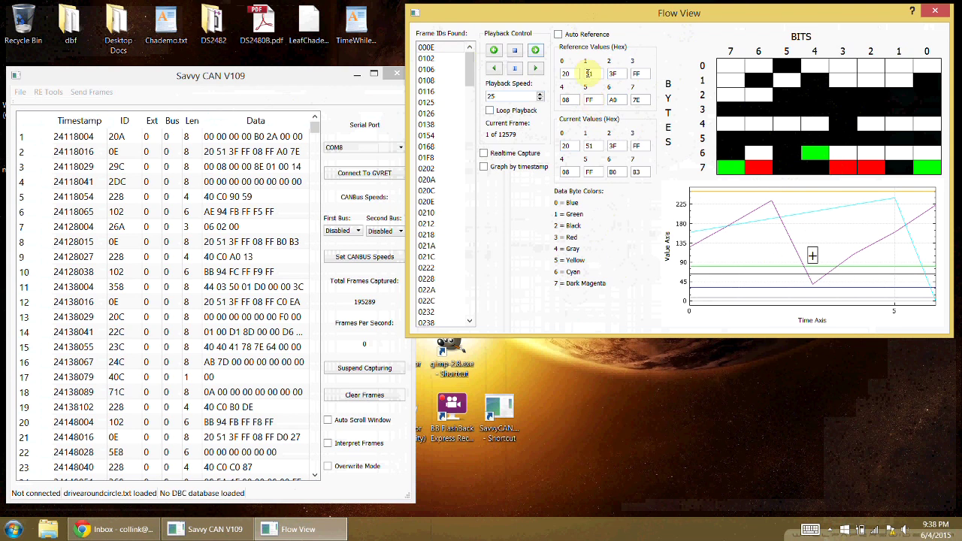
{"action": "left_click", "coordinate": [538, 55]}
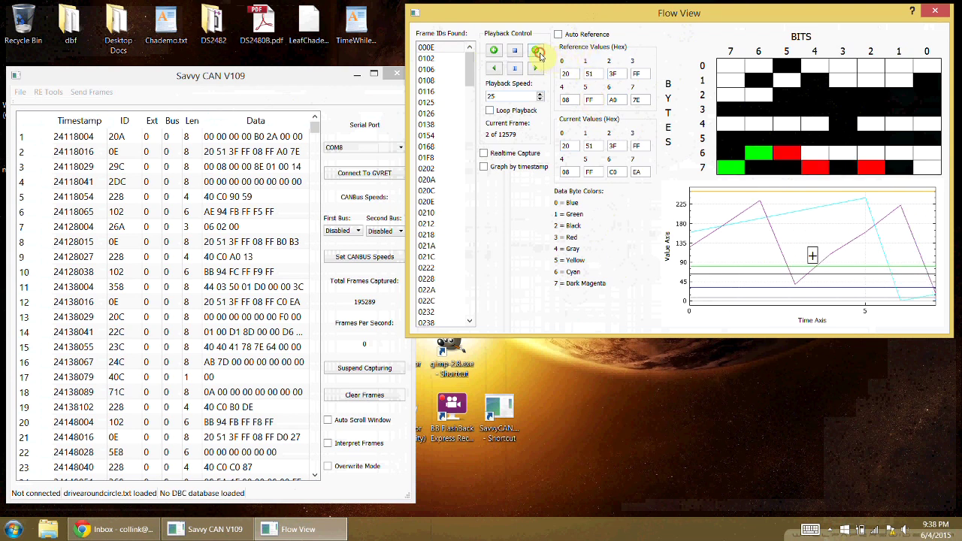
{"action": "left_click", "coordinate": [538, 54]}
{"action": "left_click", "coordinate": [538, 54]}
{"action": "left_click", "coordinate": [538, 54]}
{"action": "left_click", "coordinate": [538, 54]}
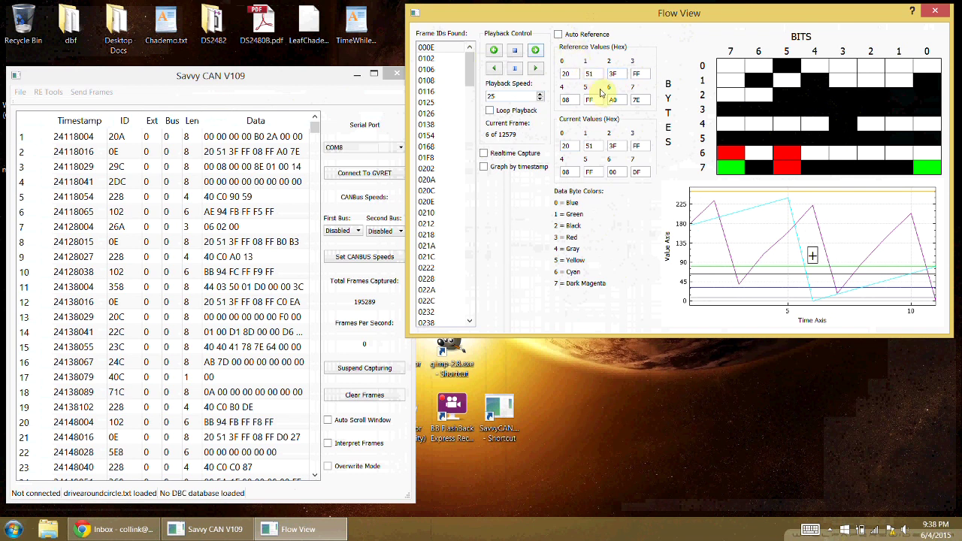
{"action": "left_click", "coordinate": [536, 49]}
{"action": "left_click", "coordinate": [536, 50]}
{"action": "left_click", "coordinate": [536, 50]}
Step: Enable Auto Reference and step frame ID 000E forward one frame at a time to frame 16
{"action": "left_click", "coordinate": [558, 34]}
{"action": "left_click", "coordinate": [536, 51]}
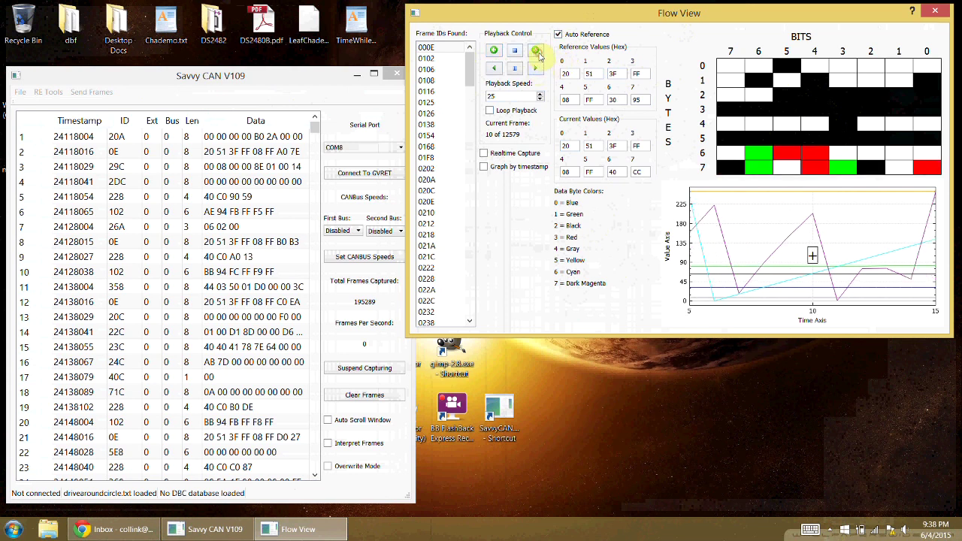
{"action": "left_click", "coordinate": [537, 50]}
{"action": "left_click", "coordinate": [536, 51]}
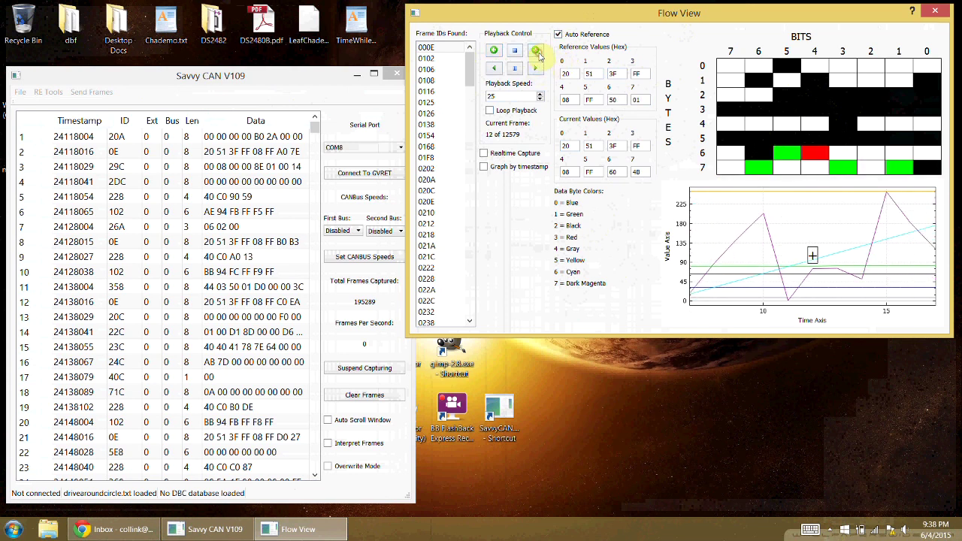
{"action": "left_click", "coordinate": [537, 52]}
{"action": "left_click", "coordinate": [538, 51]}
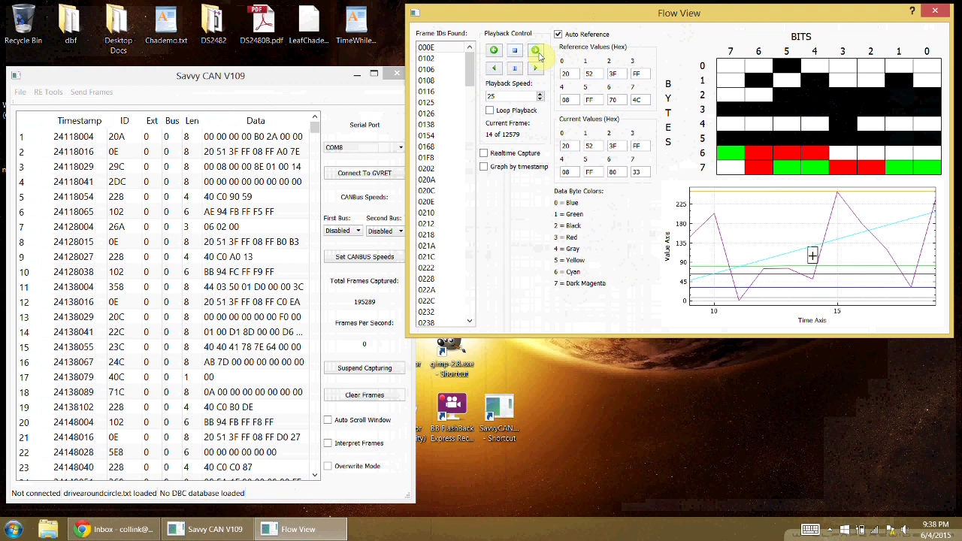
{"action": "left_click", "coordinate": [538, 51]}
{"action": "left_click", "coordinate": [537, 51]}
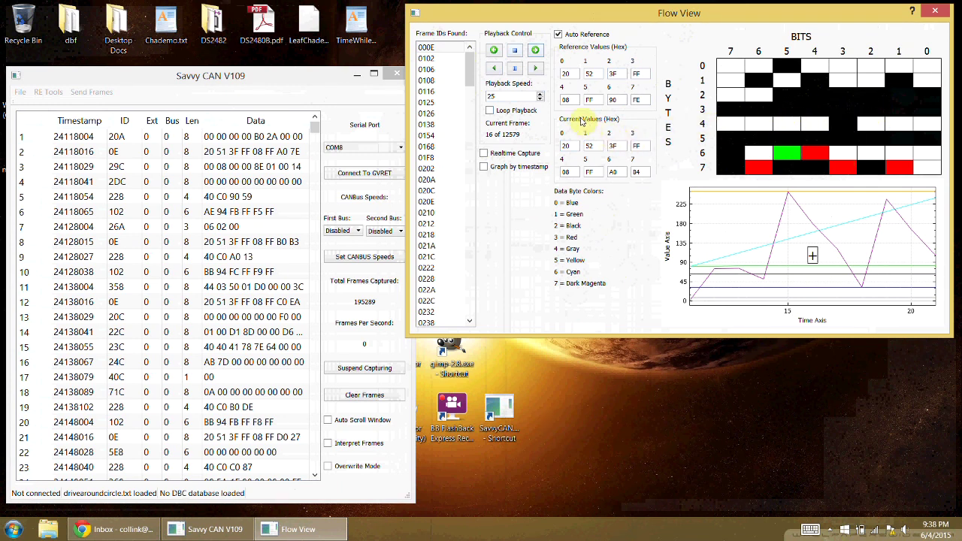
Step: Try stepping backward, stopping and reverse playback on frame ID 000E, ending at frame 0
{"action": "left_click", "coordinate": [495, 52]}
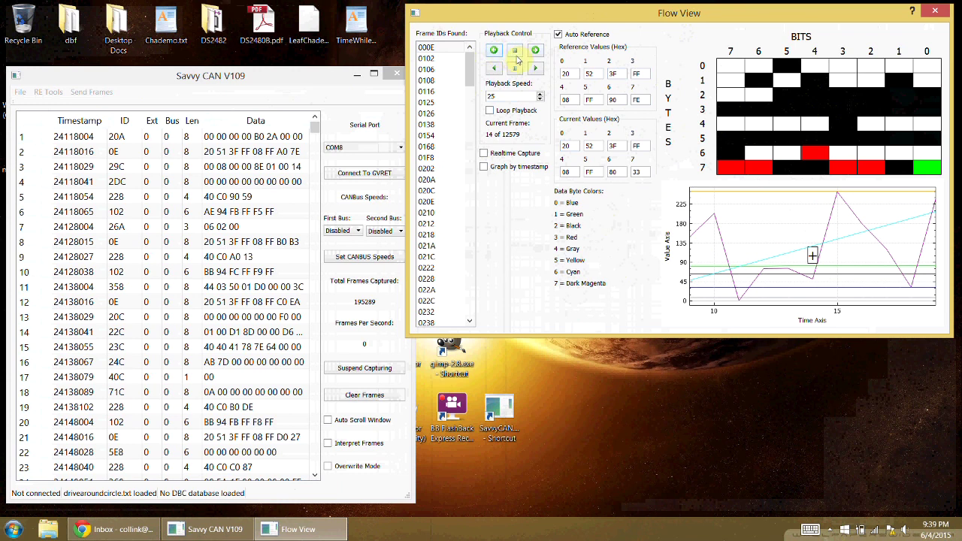
{"action": "left_click", "coordinate": [516, 50]}
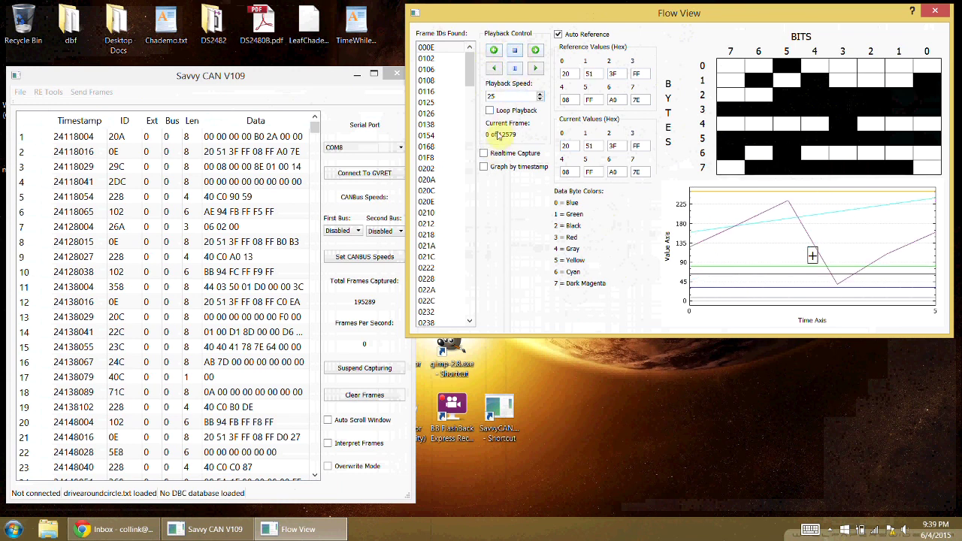
{"action": "left_click", "coordinate": [537, 51]}
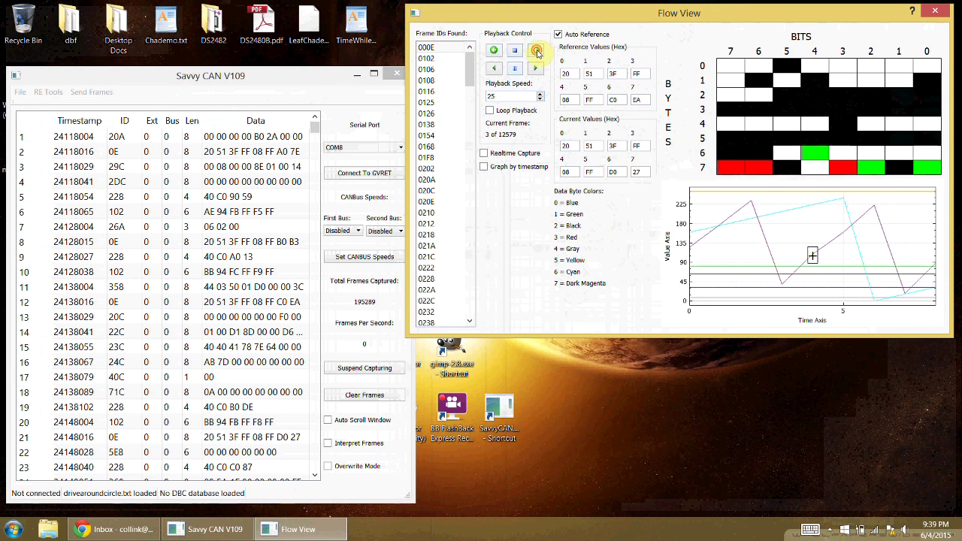
{"action": "left_click", "coordinate": [494, 69]}
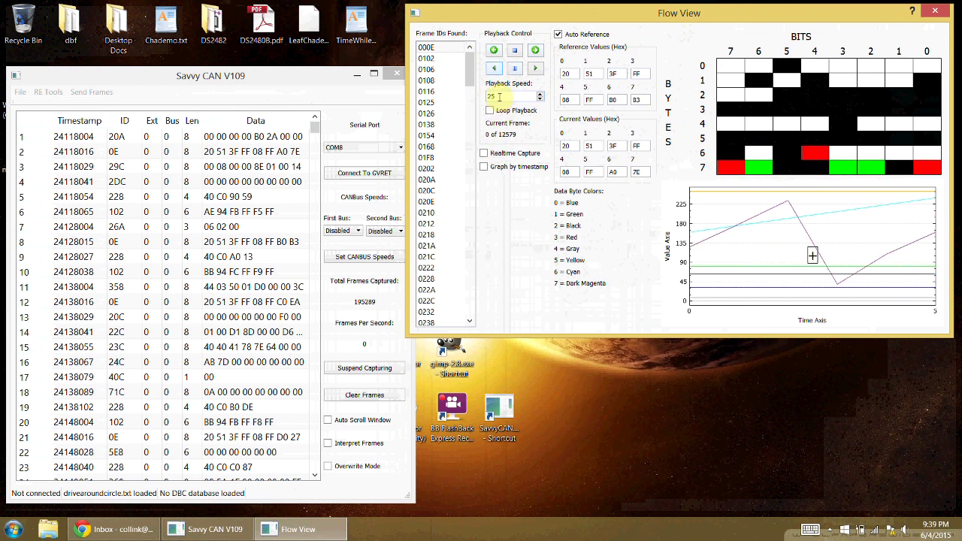
Step: Play frame ID 000E forward, set the playback speed to 250, and pause at about frame 617
{"action": "left_click", "coordinate": [498, 97]}
{"action": "left_click", "coordinate": [535, 68]}
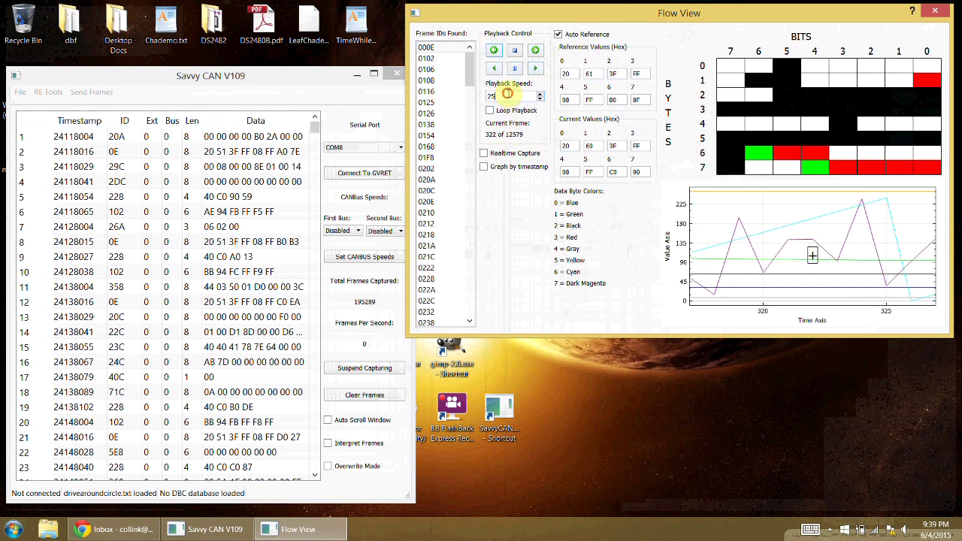
{"action": "type", "text": "0"}
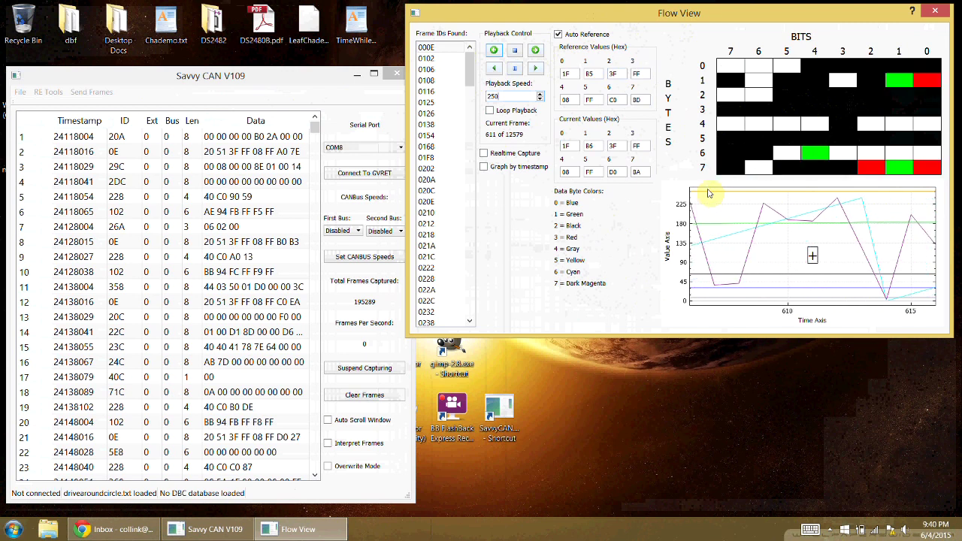
{"action": "left_click", "coordinate": [517, 68]}
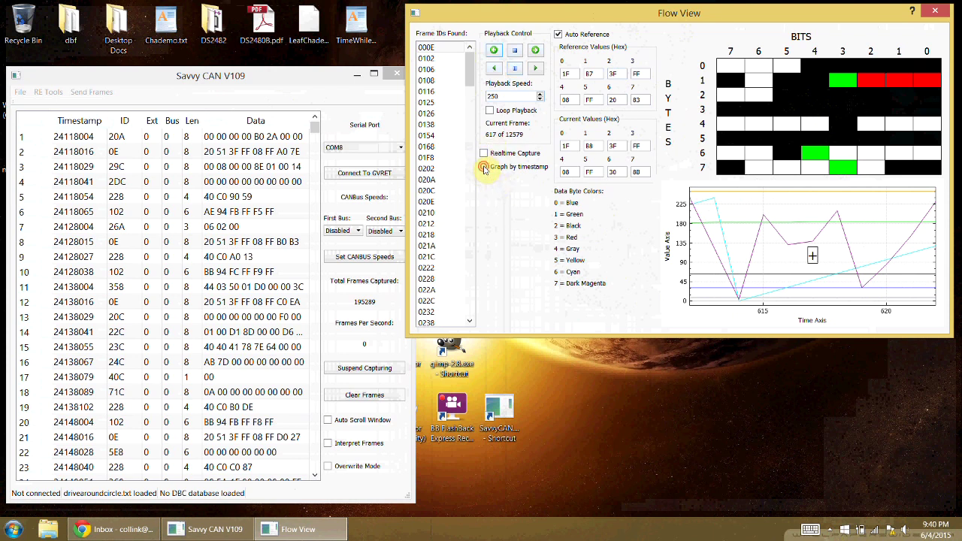
Step: Enable graphing by timestamp and play frame ID 0212 forward, pausing at about frame 19
{"action": "left_click", "coordinate": [483, 166]}
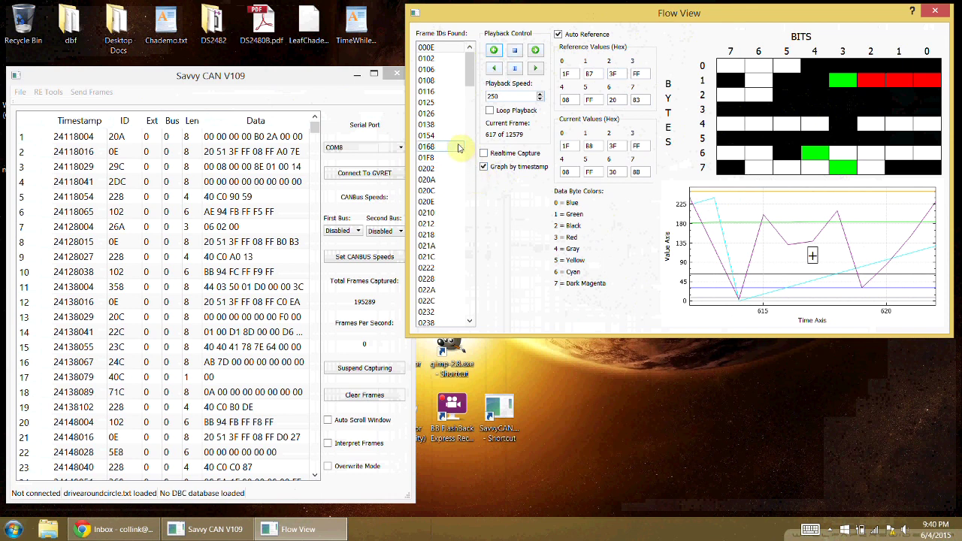
{"action": "left_click", "coordinate": [430, 225]}
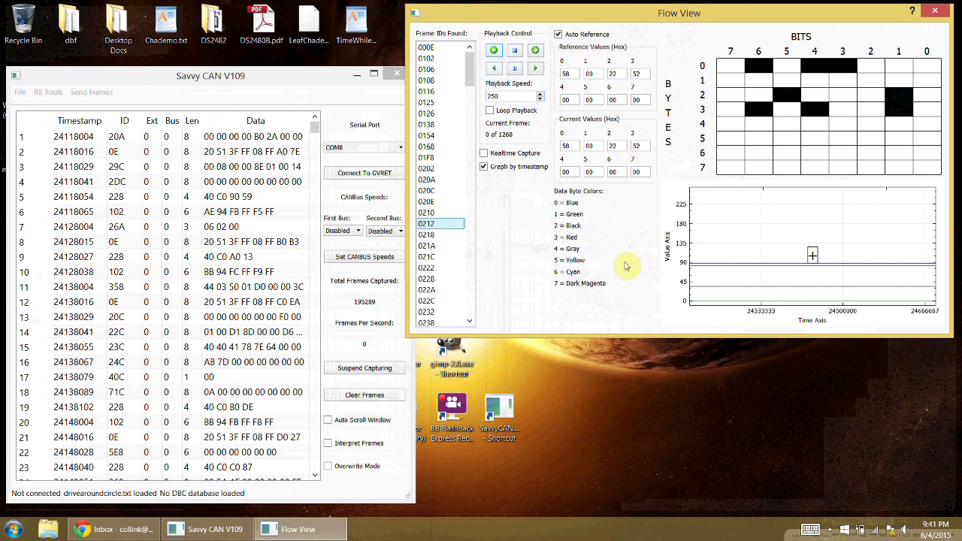
{"action": "left_click", "coordinate": [537, 68]}
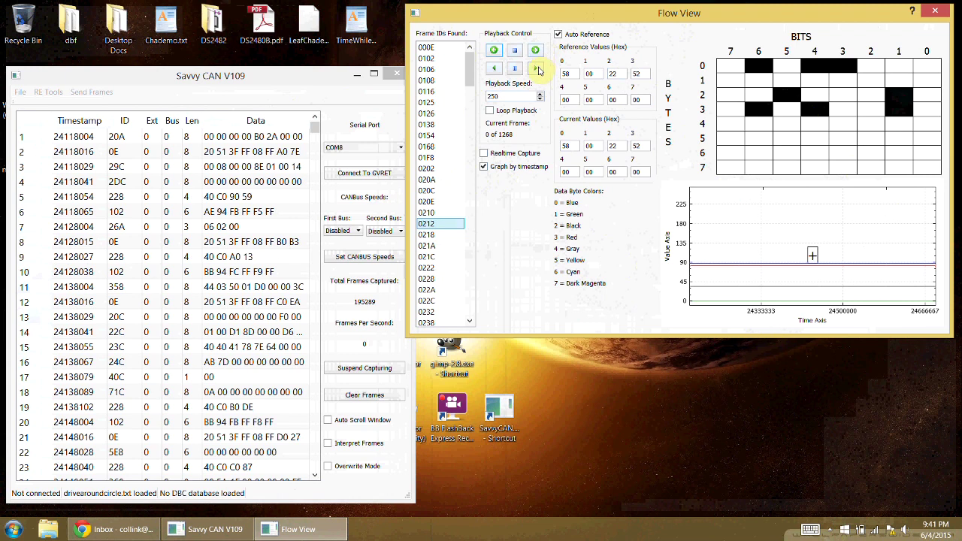
{"action": "left_click", "coordinate": [538, 67]}
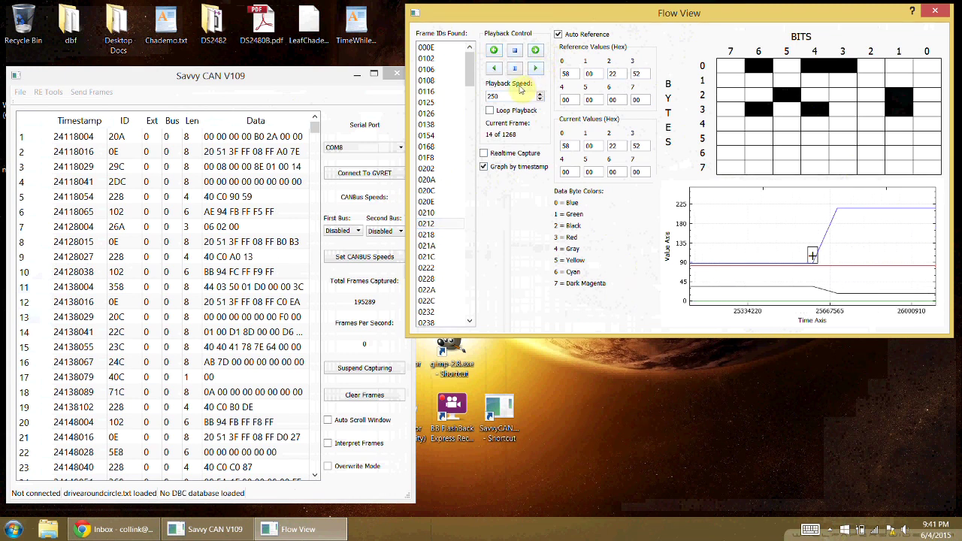
{"action": "left_click", "coordinate": [515, 66]}
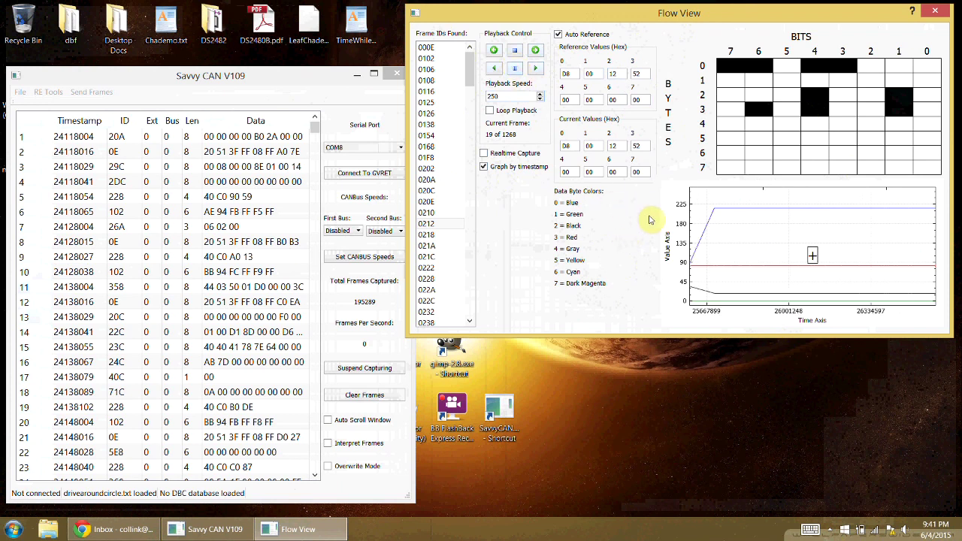
Step: Step frame ID 0212 back to frame 17, play it forward to about frame 68, and close Flow View
{"action": "left_click", "coordinate": [493, 50]}
{"action": "left_click", "coordinate": [493, 50]}
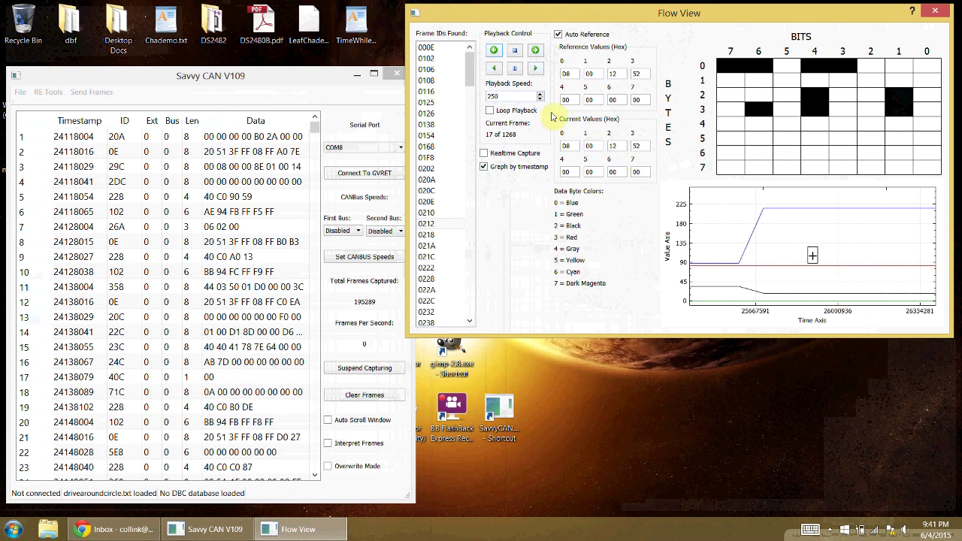
{"action": "left_click", "coordinate": [535, 68]}
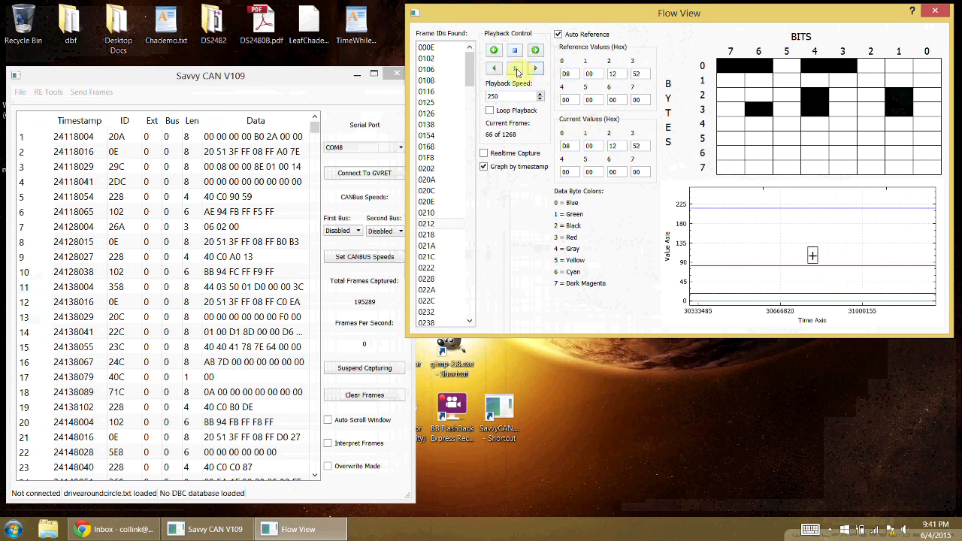
{"action": "left_click", "coordinate": [516, 70]}
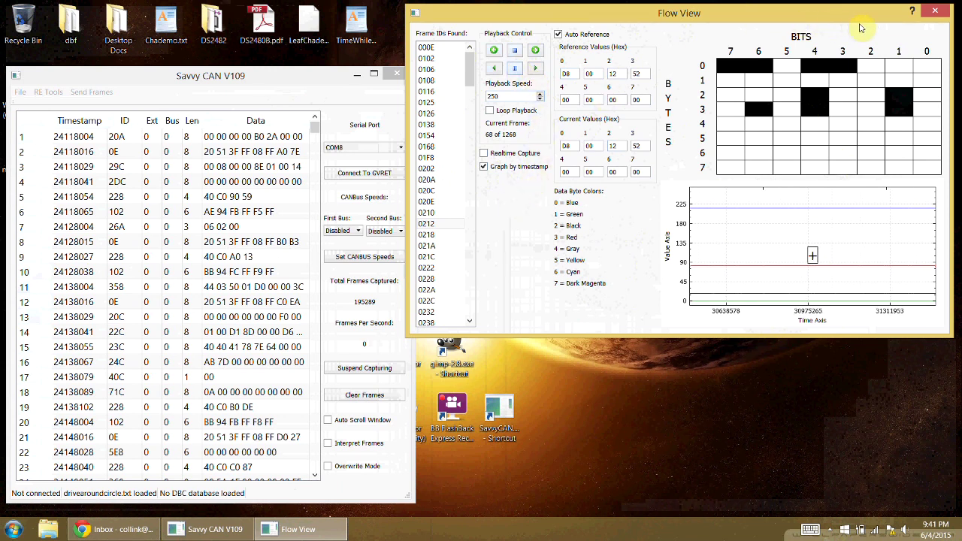
{"action": "left_click", "coordinate": [931, 14]}
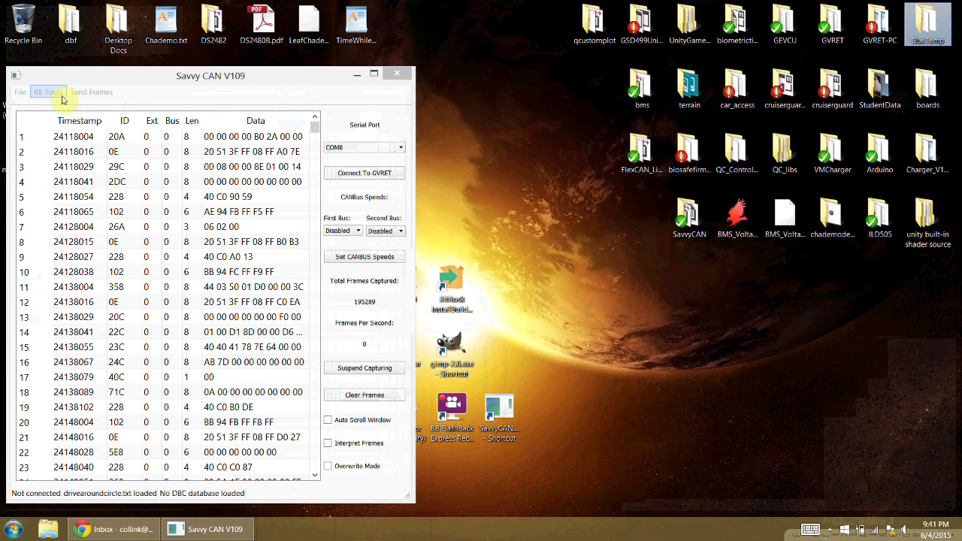
Step: Open the Playback window for sending frames and examine its speed setting and Send to CANBus choices
{"action": "left_click", "coordinate": [91, 91]}
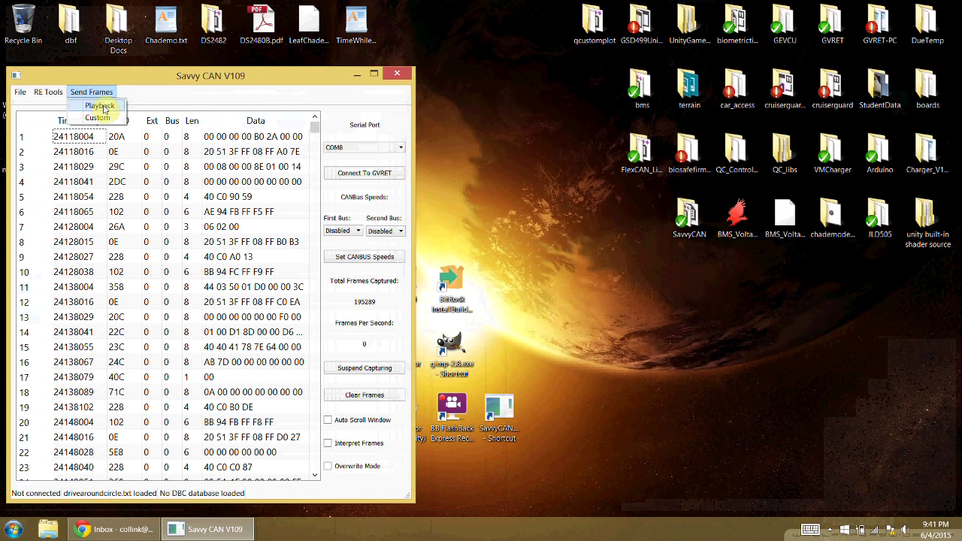
{"action": "left_click", "coordinate": [99, 106]}
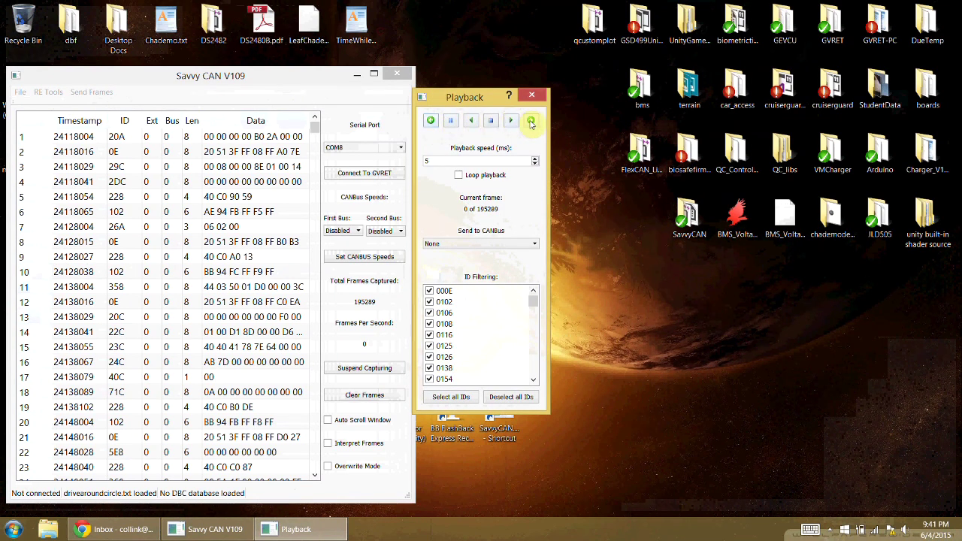
{"action": "left_click", "coordinate": [469, 163]}
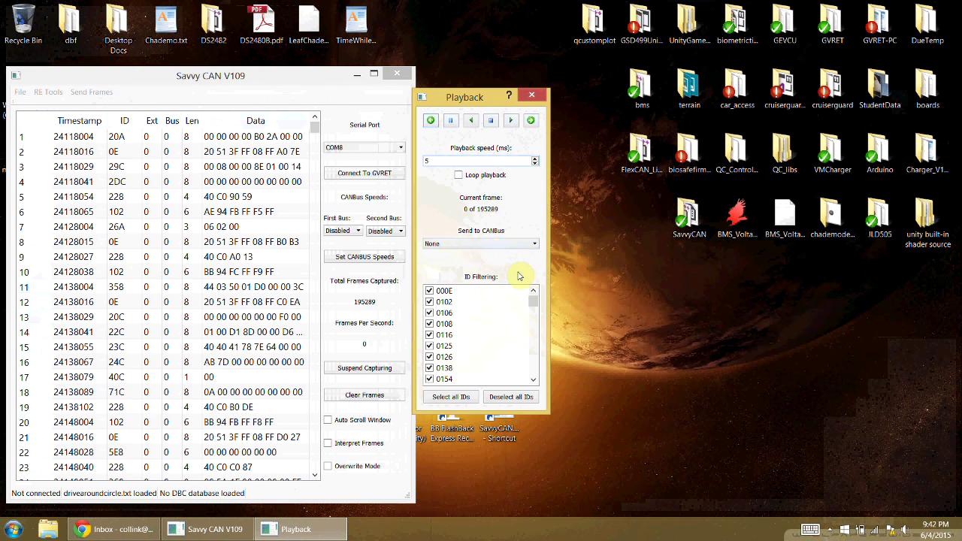
{"action": "left_click", "coordinate": [471, 245]}
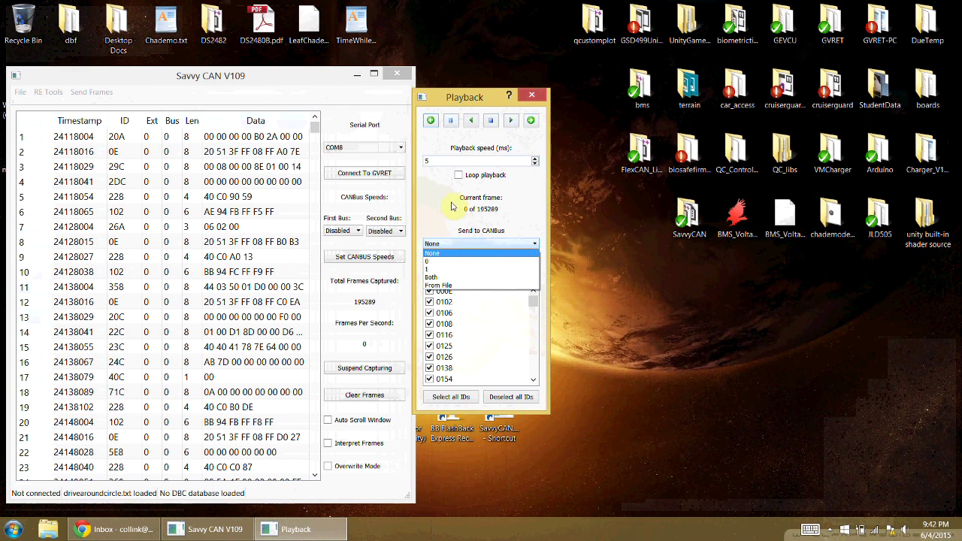
{"action": "left_click", "coordinate": [210, 83]}
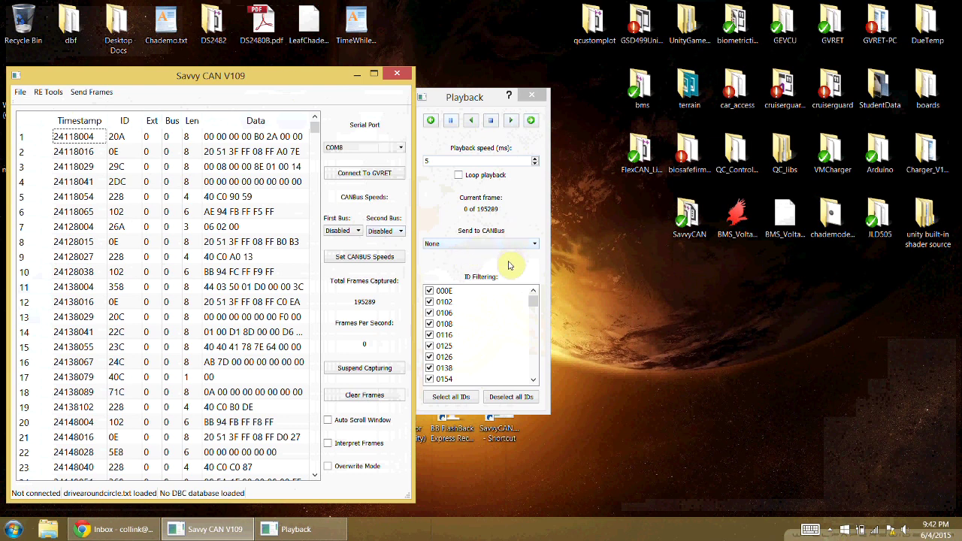
Step: Deselect all frame IDs in the playback ID filter and select them all again
{"action": "left_click", "coordinate": [534, 302]}
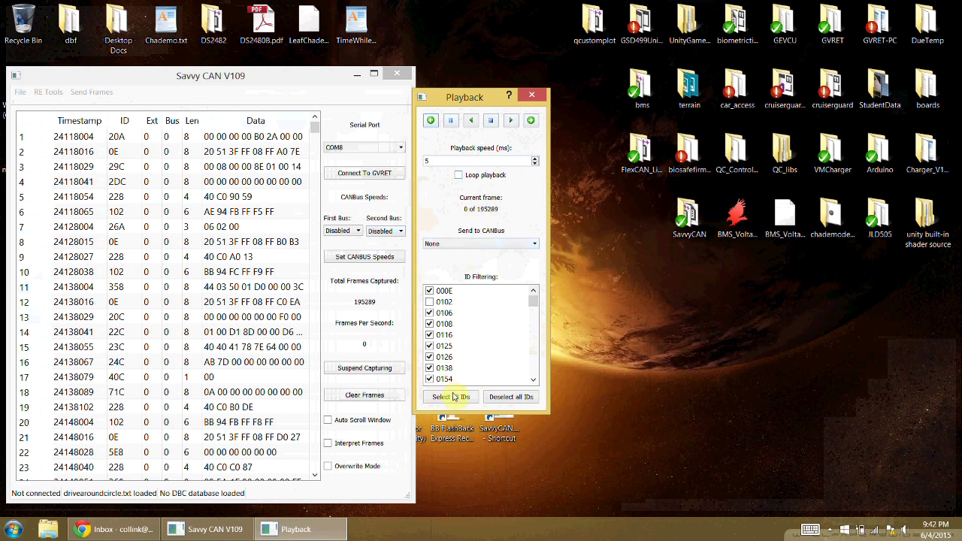
{"action": "left_click", "coordinate": [512, 396]}
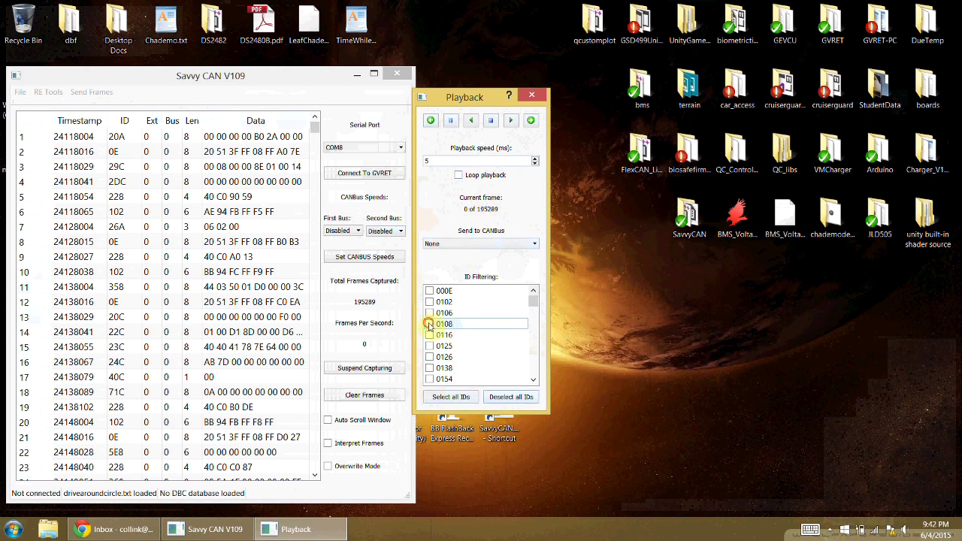
{"action": "left_click", "coordinate": [448, 396]}
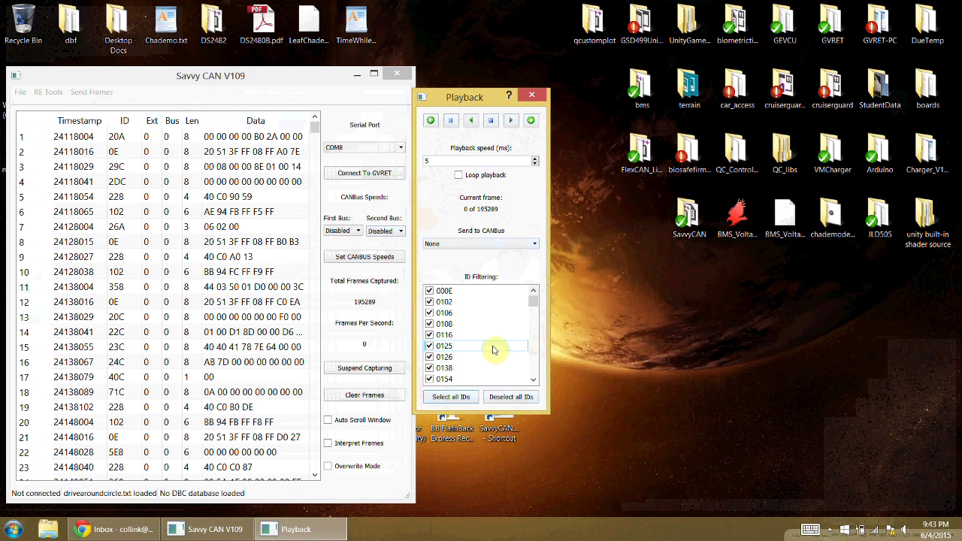
Step: Exclude frame IDs 000E through 0138 from the playback filter and play the log forward
{"action": "left_click", "coordinate": [429, 291]}
{"action": "left_click", "coordinate": [429, 301]}
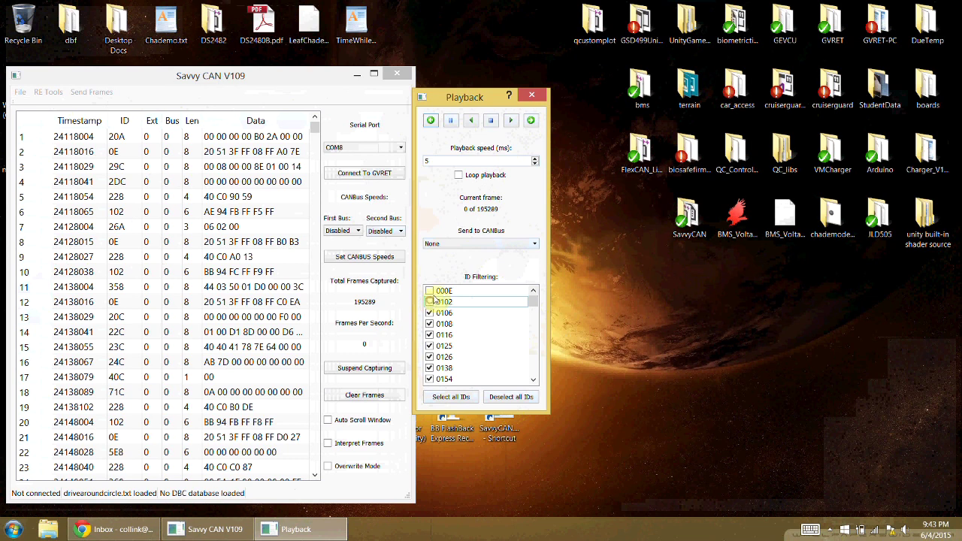
{"action": "left_click", "coordinate": [511, 121]}
{"action": "left_click", "coordinate": [429, 312]}
{"action": "left_click", "coordinate": [429, 324]}
{"action": "left_click", "coordinate": [429, 336]}
{"action": "left_click", "coordinate": [429, 346]}
{"action": "left_click", "coordinate": [429, 367]}
{"action": "left_click_drag", "start_coordinate": [532, 305], "coordinate": [519, 312]}
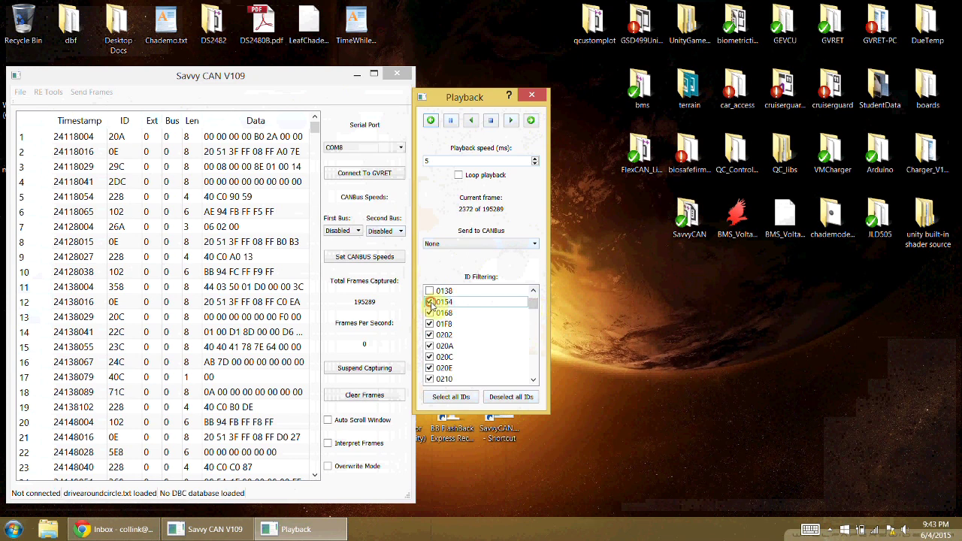
Step: Exclude frame IDs 0154 and 01F8 through 0210 from the running playback, keeping 0168 included
{"action": "left_click", "coordinate": [430, 312]}
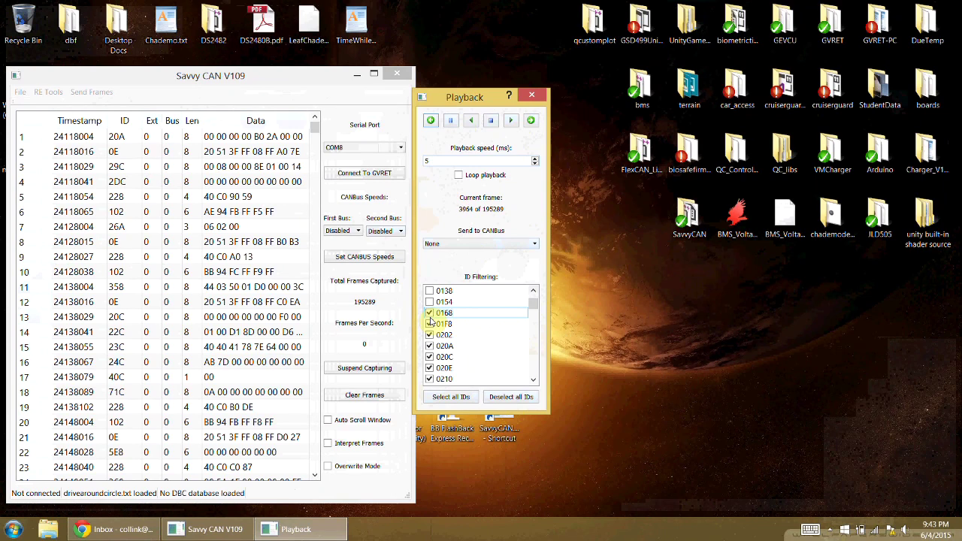
{"action": "left_click", "coordinate": [430, 325]}
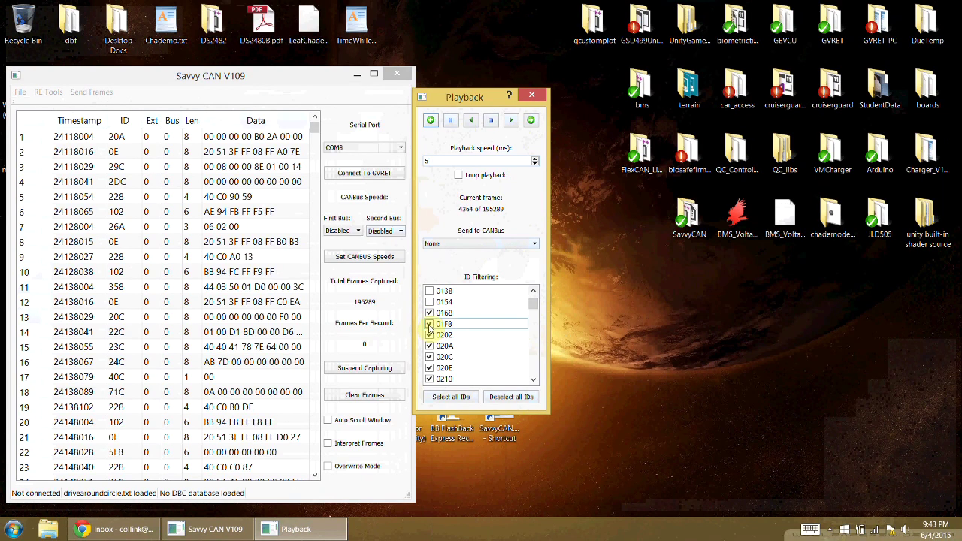
{"action": "left_click", "coordinate": [430, 334]}
{"action": "left_click", "coordinate": [430, 346]}
{"action": "left_click", "coordinate": [430, 356]}
{"action": "left_click", "coordinate": [429, 368]}
{"action": "left_click", "coordinate": [429, 380]}
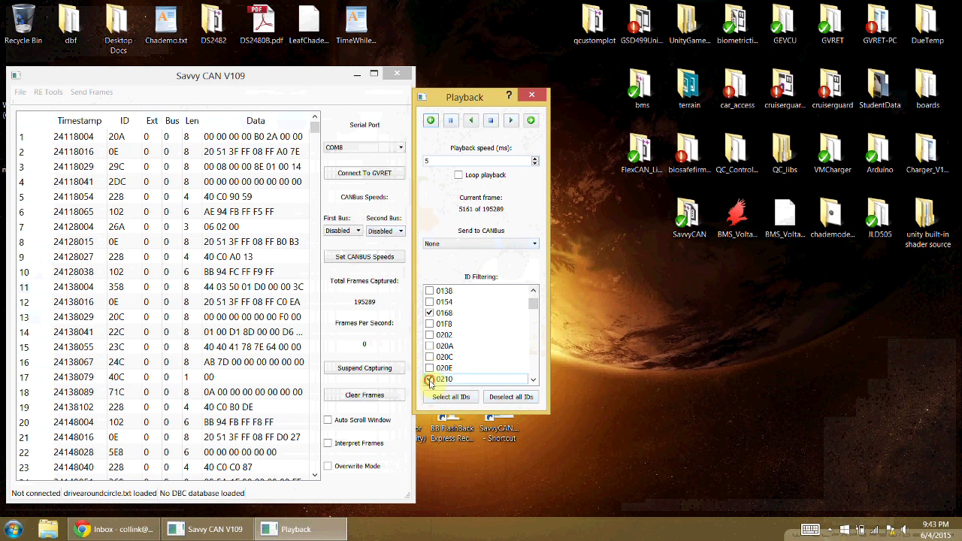
{"action": "scroll", "coordinate": [532, 309], "scroll_direction": "down", "scroll_amount": 3}
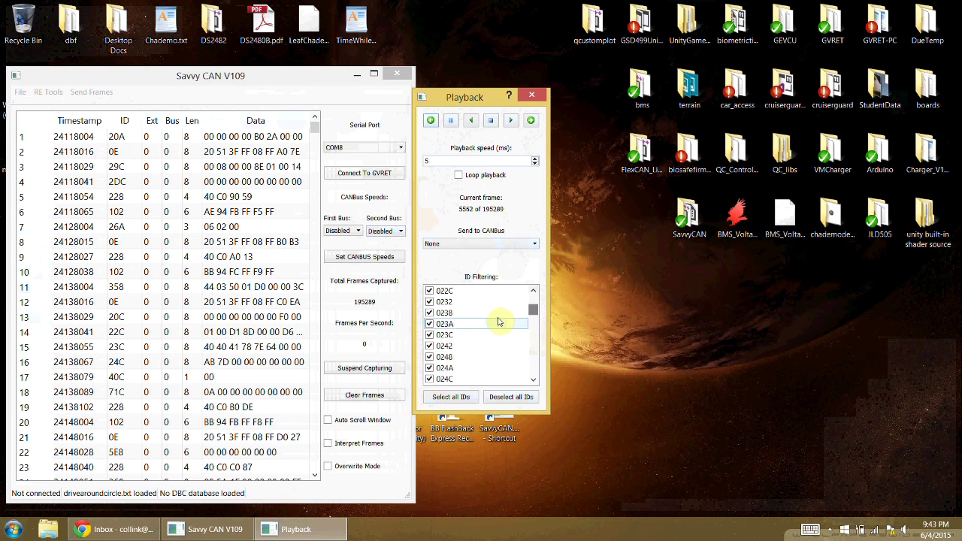
{"action": "scroll", "coordinate": [532, 308], "scroll_direction": "up", "scroll_amount": 3}
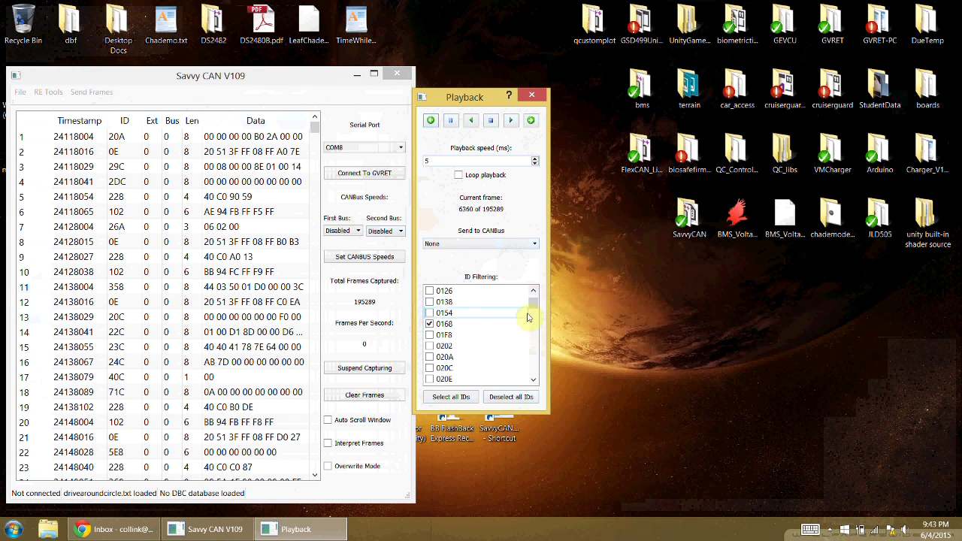
Step: Pause the playback at about frame 6698 and close the Playback window
{"action": "left_click", "coordinate": [452, 120]}
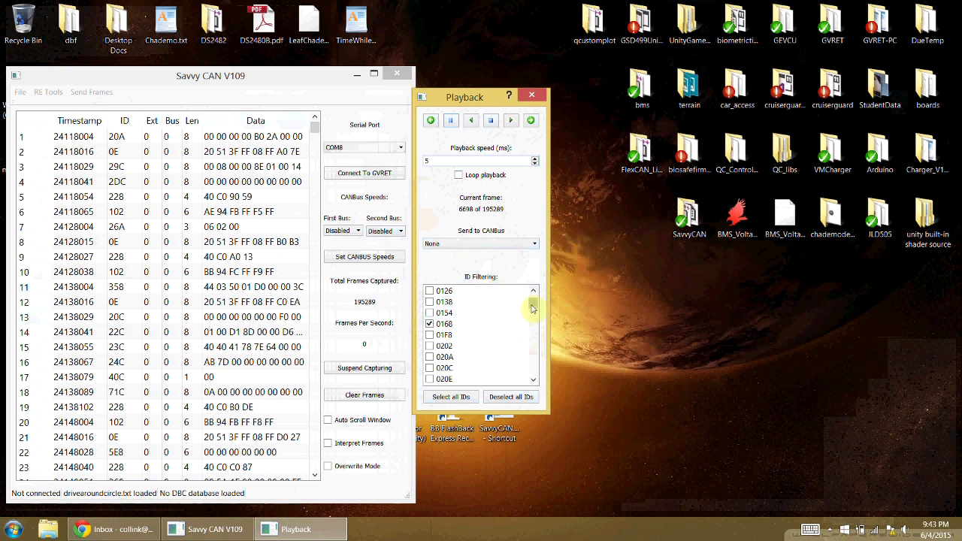
{"action": "left_click", "coordinate": [506, 324]}
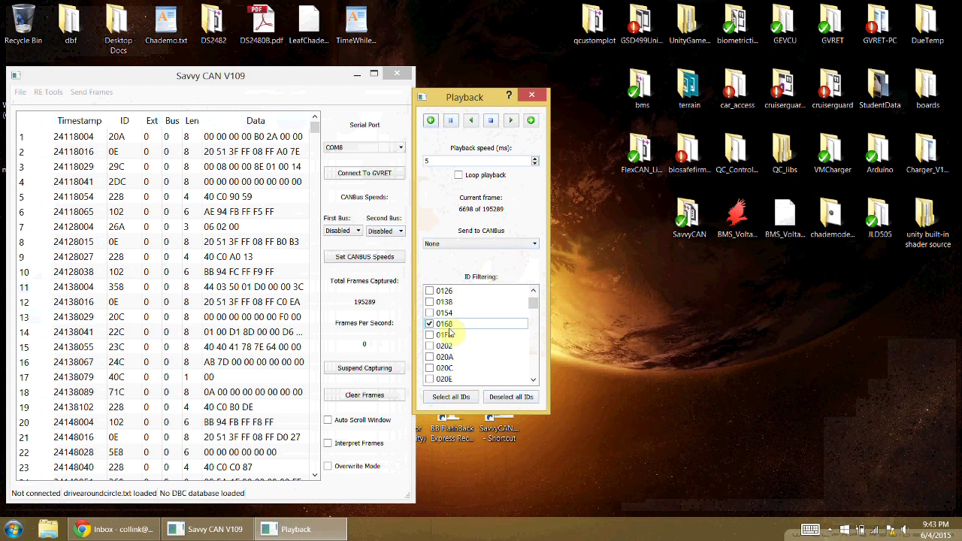
{"action": "left_click", "coordinate": [498, 302]}
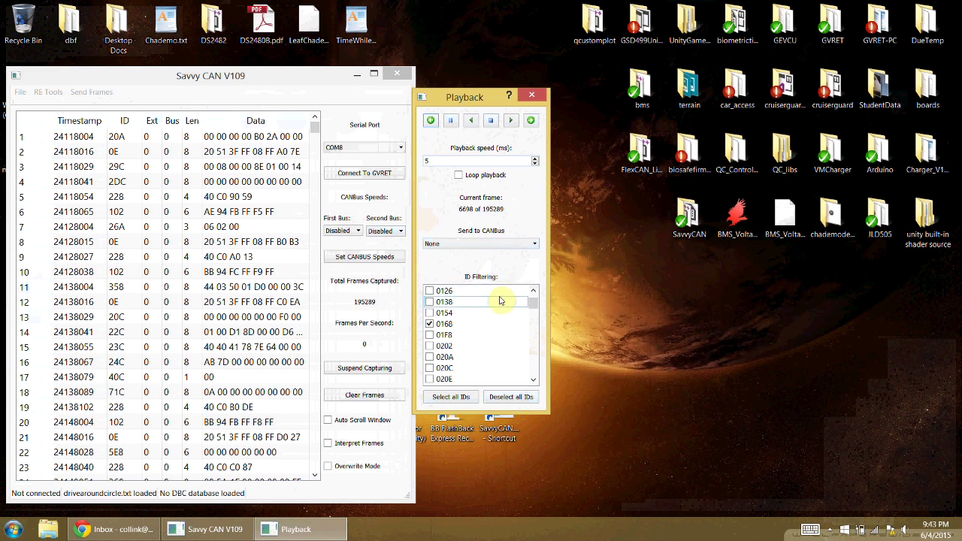
{"action": "left_click", "coordinate": [481, 328]}
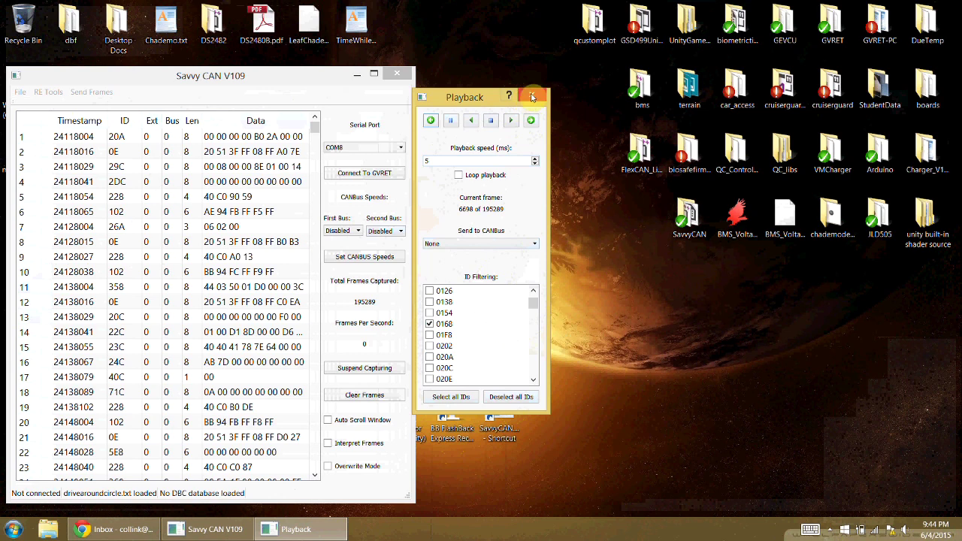
{"action": "left_click", "coordinate": [532, 96]}
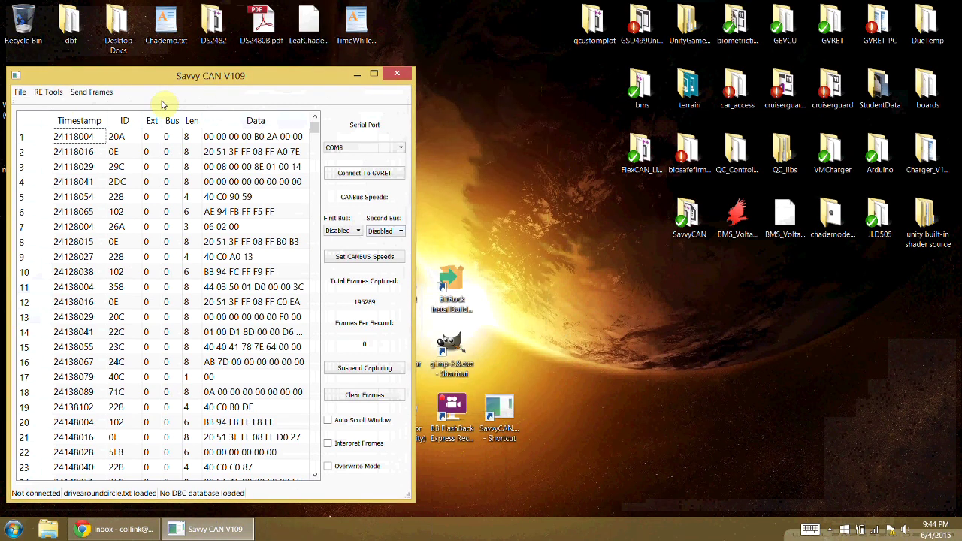
Step: Open the Data Graphing window and enlarge it to cover most of the desktop
{"action": "left_click", "coordinate": [54, 91]}
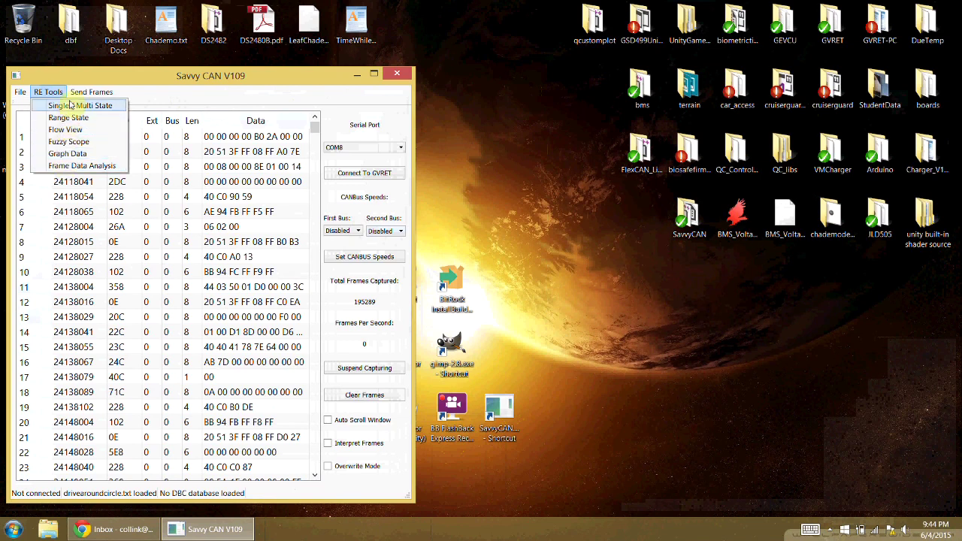
{"action": "left_click", "coordinate": [67, 153]}
{"action": "left_click_drag", "start_coordinate": [516, 108], "coordinate": [365, 21]}
{"action": "left_click_drag", "start_coordinate": [534, 327], "coordinate": [933, 496]}
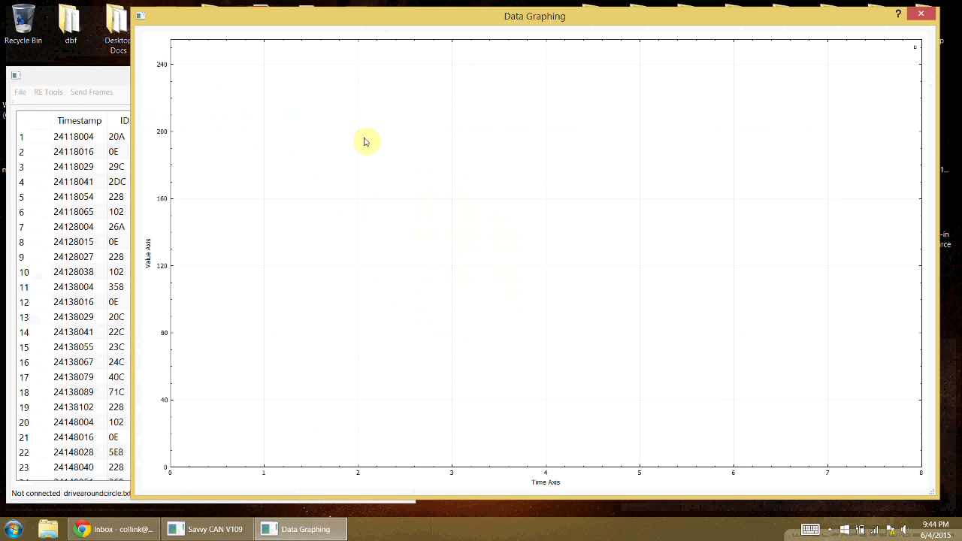
Step: Start a new graph with ID 0xe and data 0, leaving mask, bias, scale and stride empty
{"action": "right_click", "coordinate": [387, 119]}
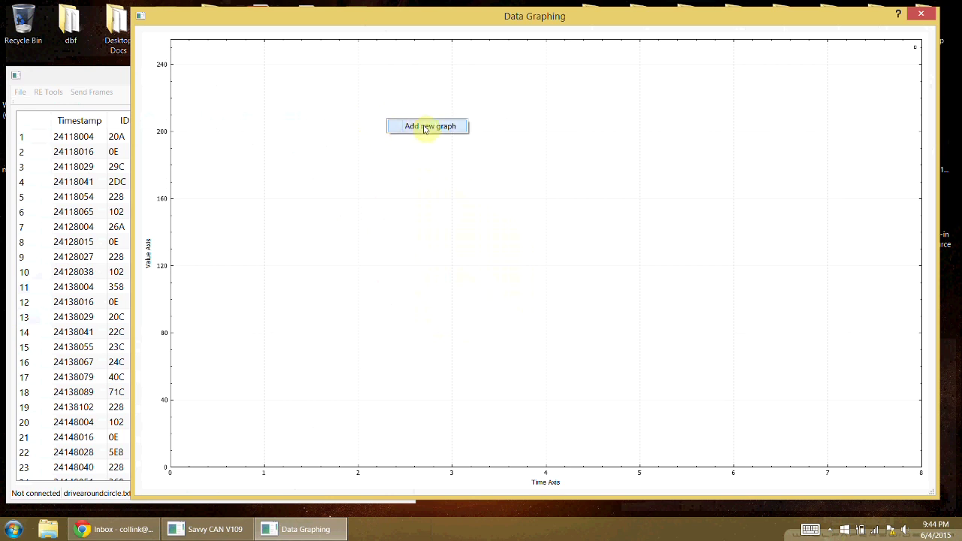
{"action": "left_click", "coordinate": [426, 127]}
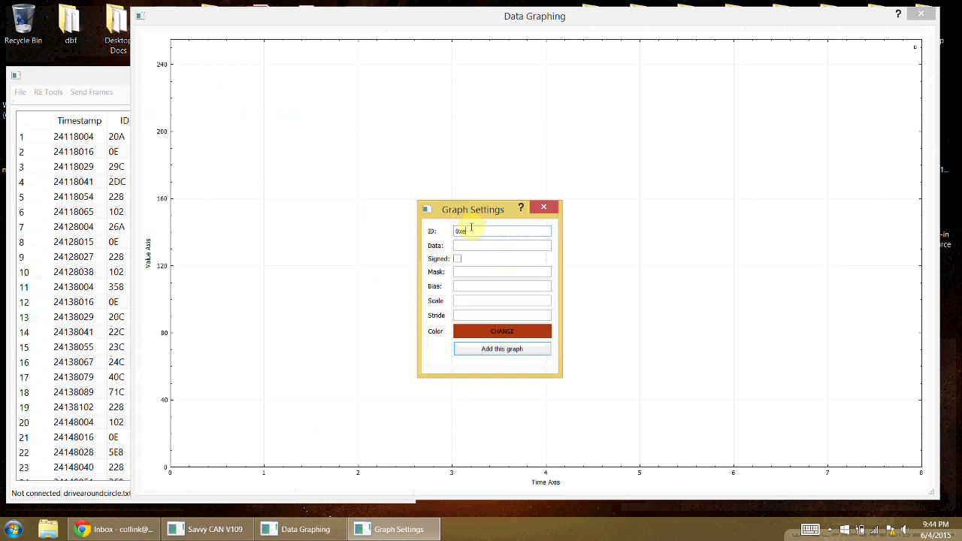
{"action": "left_click", "coordinate": [496, 245]}
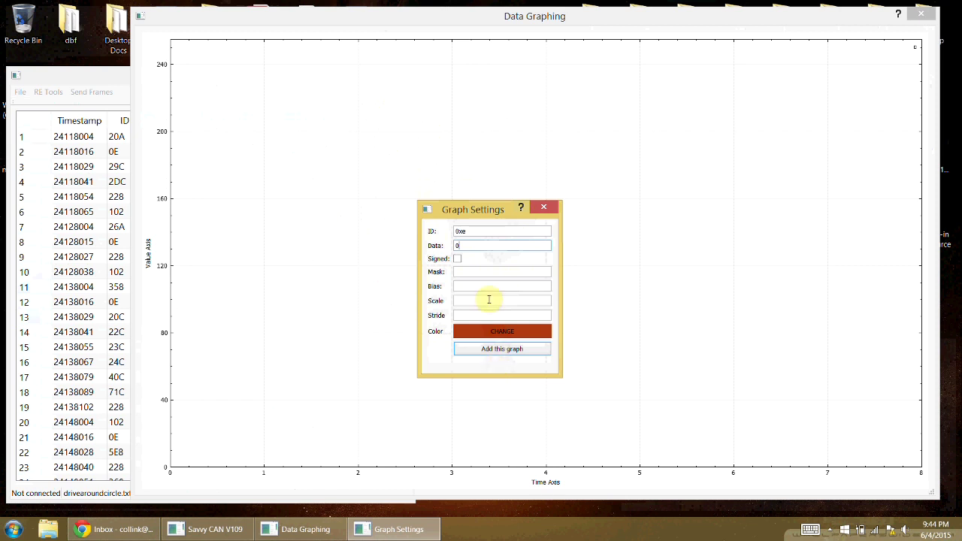
{"action": "left_click", "coordinate": [463, 272]}
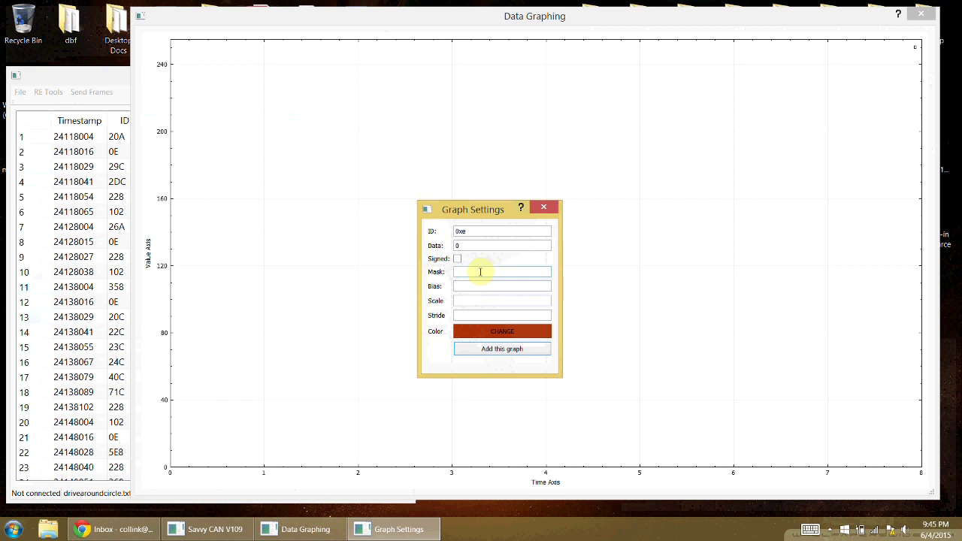
{"action": "left_click", "coordinate": [470, 315]}
{"action": "left_click", "coordinate": [475, 231]}
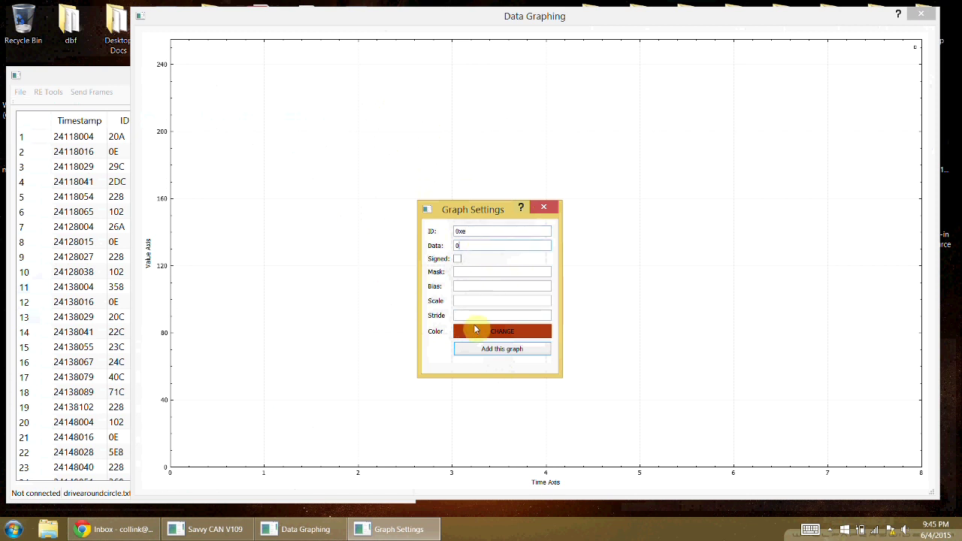
{"action": "left_click", "coordinate": [470, 315]}
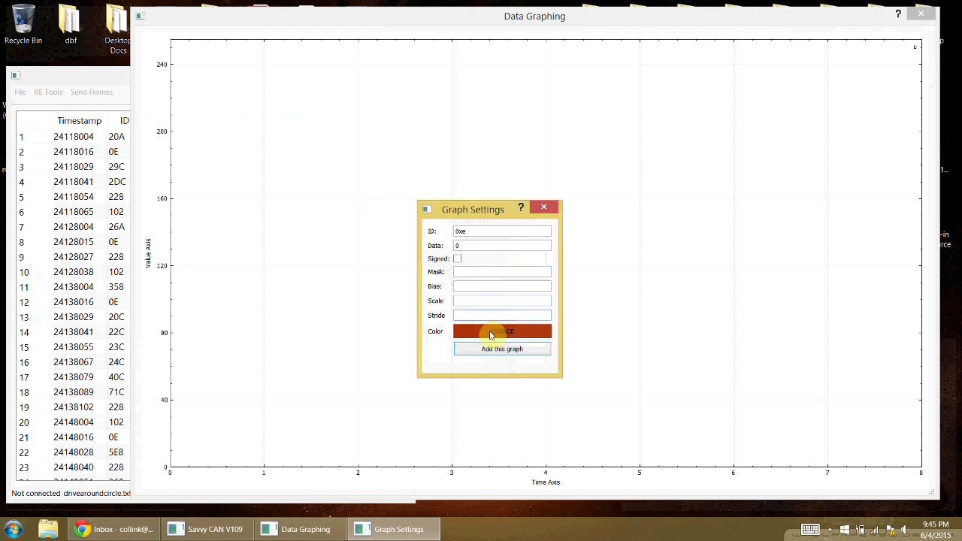
Step: Set the graph color to red and add the graph to the plot
{"action": "left_click", "coordinate": [491, 333]}
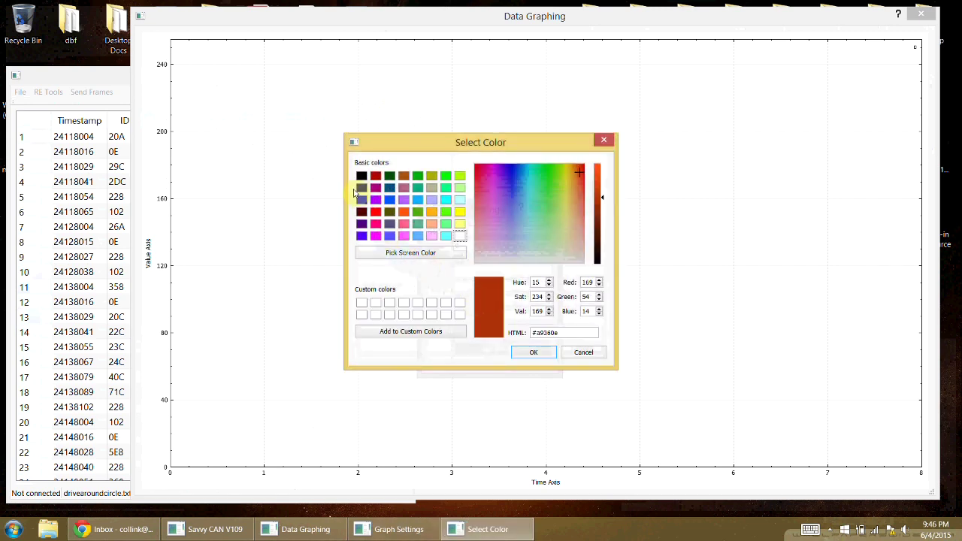
{"action": "left_click", "coordinate": [362, 199]}
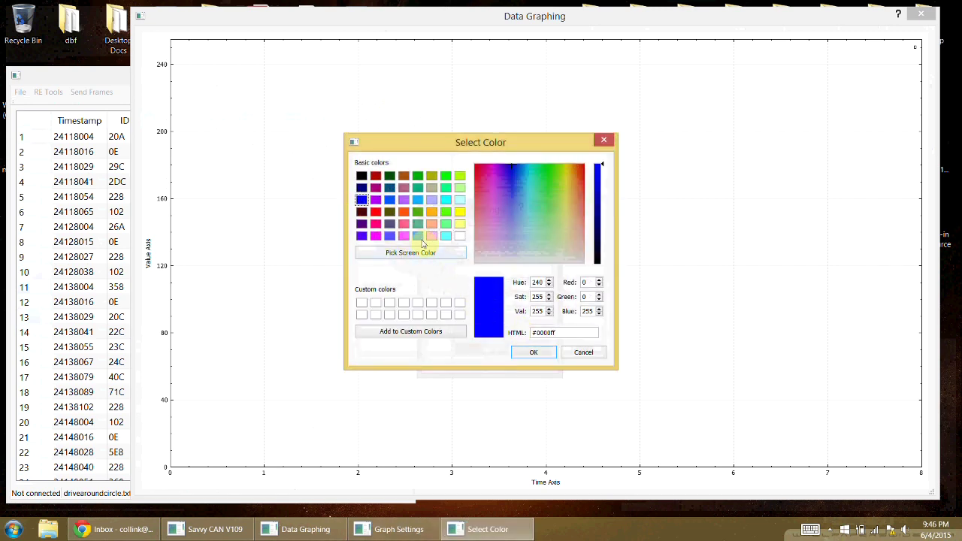
{"action": "left_click", "coordinate": [375, 211]}
{"action": "left_click", "coordinate": [534, 352]}
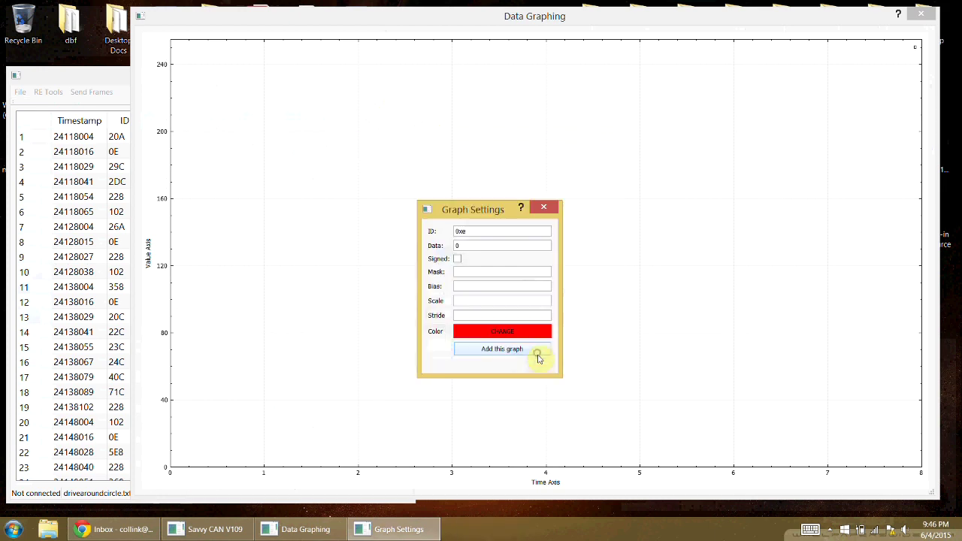
{"action": "left_click", "coordinate": [511, 349]}
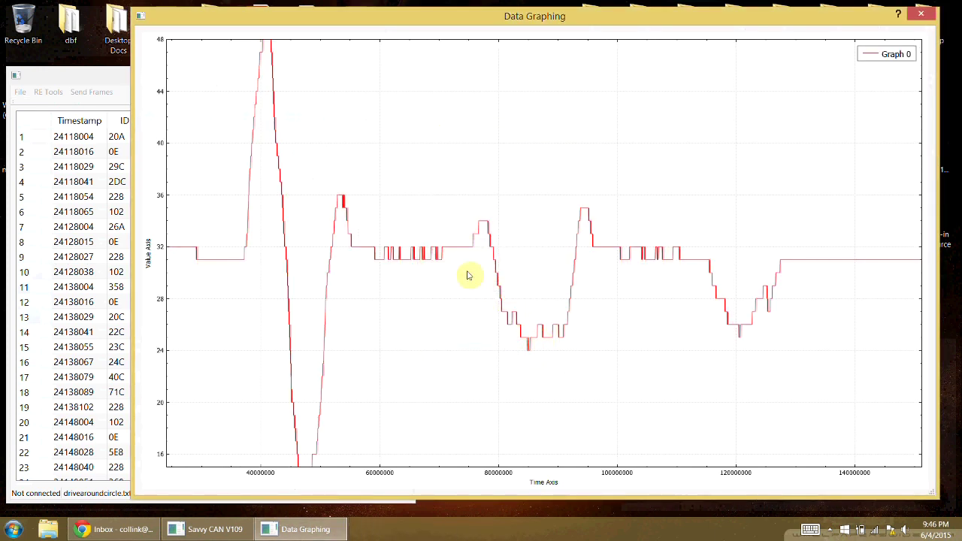
Step: Zoom the 0xe graph in and out to examine the whole curve over time
{"action": "left_click", "coordinate": [385, 193]}
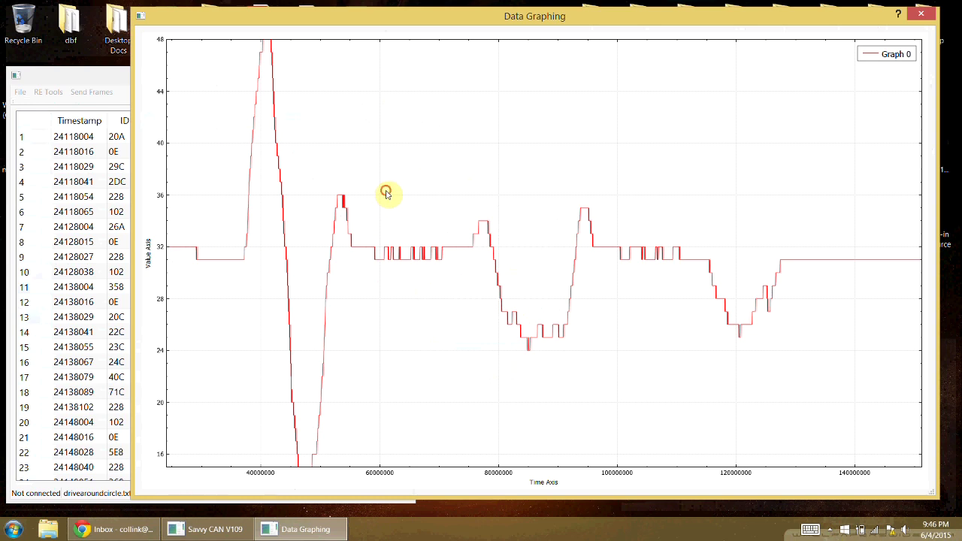
{"action": "scroll", "coordinate": [385, 194], "scroll_direction": "down", "scroll_amount": 2}
{"action": "scroll", "coordinate": [385, 194], "scroll_direction": "up", "scroll_amount": 2}
{"action": "scroll", "coordinate": [386, 194], "scroll_direction": "down", "scroll_amount": 3}
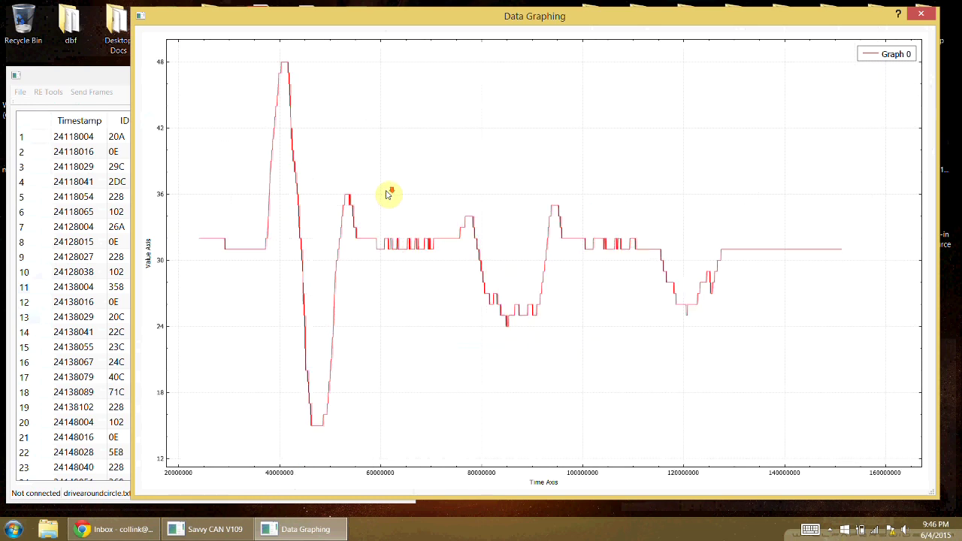
{"action": "scroll", "coordinate": [385, 194], "scroll_direction": "up", "scroll_amount": 3}
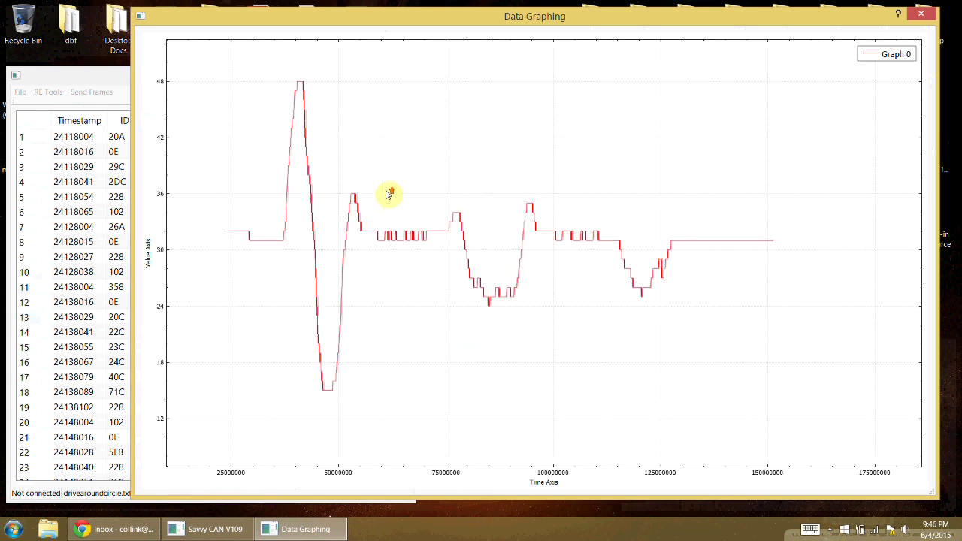
Step: Zoom and pan the 0xe graph along the time axis only, keeping the value range fixed
{"action": "left_click", "coordinate": [389, 475]}
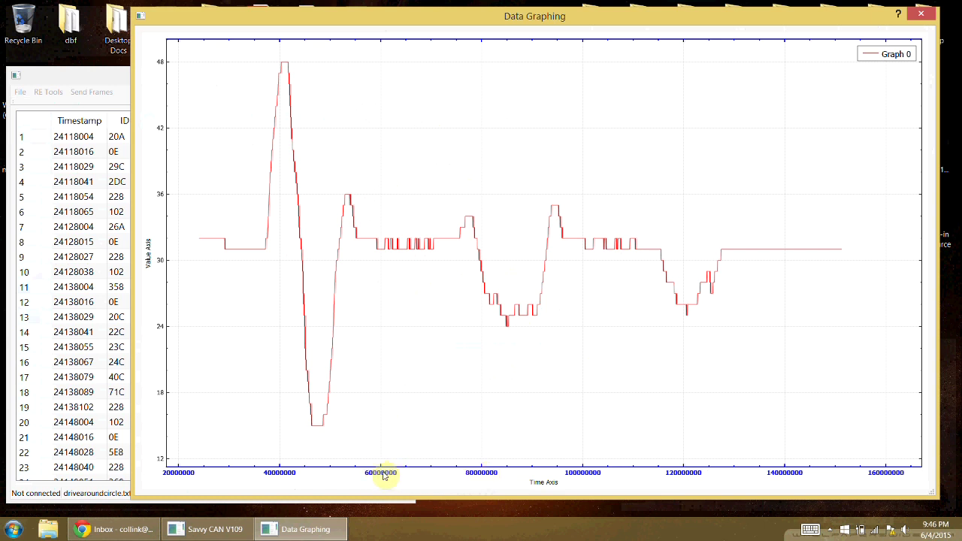
{"action": "scroll", "coordinate": [426, 344], "scroll_direction": "down", "scroll_amount": 4}
{"action": "scroll", "coordinate": [426, 344], "scroll_direction": "up", "scroll_amount": 8}
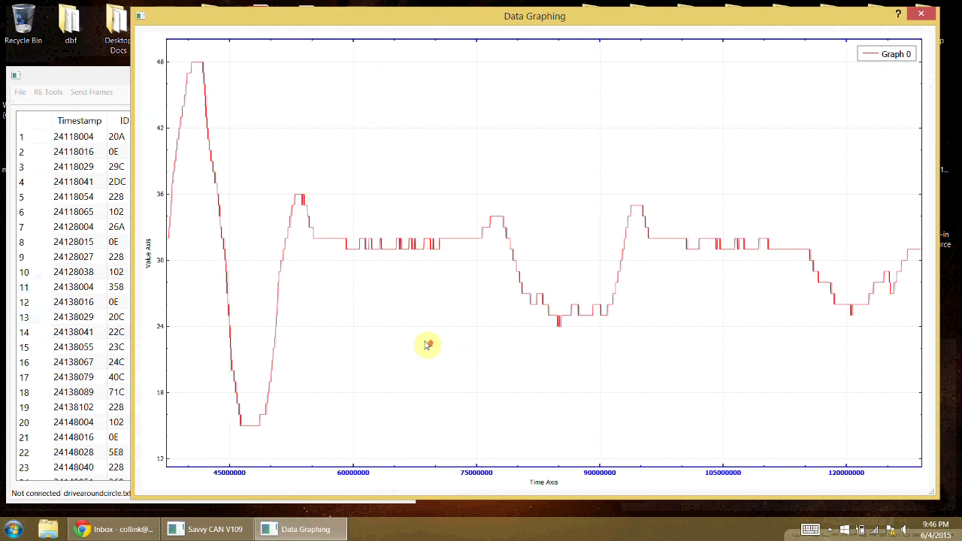
{"action": "scroll", "coordinate": [426, 344], "scroll_direction": "down", "scroll_amount": 3}
{"action": "scroll", "coordinate": [426, 344], "scroll_direction": "up", "scroll_amount": 2}
{"action": "scroll", "coordinate": [376, 338], "scroll_direction": "down", "scroll_amount": 2}
{"action": "left_click_drag", "start_coordinate": [343, 327], "coordinate": [419, 283]}
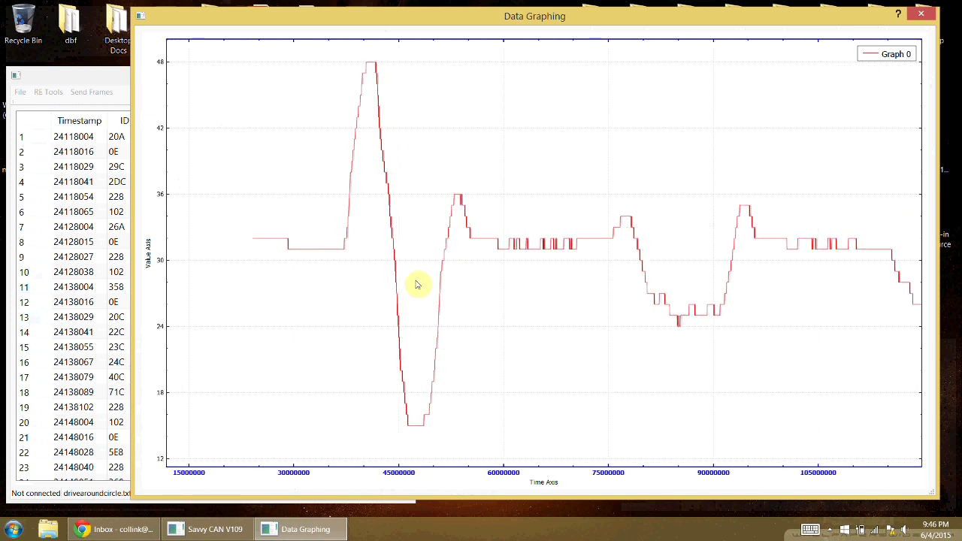
{"action": "left_click_drag", "start_coordinate": [481, 281], "coordinate": [470, 277]}
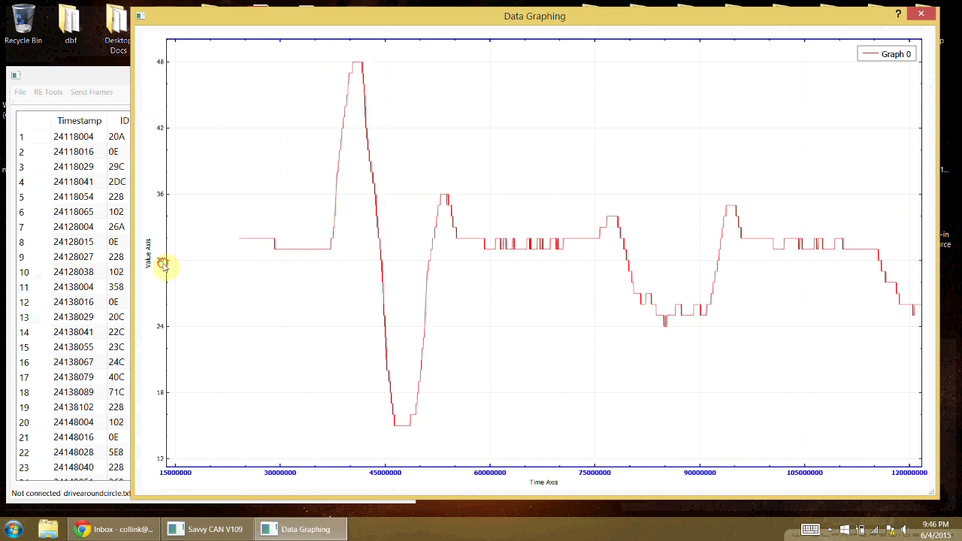
Step: Zoom and pan the 0xe graph along the value axis only, then deselect the axis
{"action": "scroll", "coordinate": [307, 230], "scroll_direction": "down", "scroll_amount": 3}
{"action": "scroll", "coordinate": [307, 230], "scroll_direction": "up", "scroll_amount": 2}
{"action": "scroll", "coordinate": [306, 230], "scroll_direction": "down", "scroll_amount": 4}
{"action": "scroll", "coordinate": [305, 234], "scroll_direction": "down", "scroll_amount": 1}
{"action": "scroll", "coordinate": [305, 233], "scroll_direction": "up", "scroll_amount": 5}
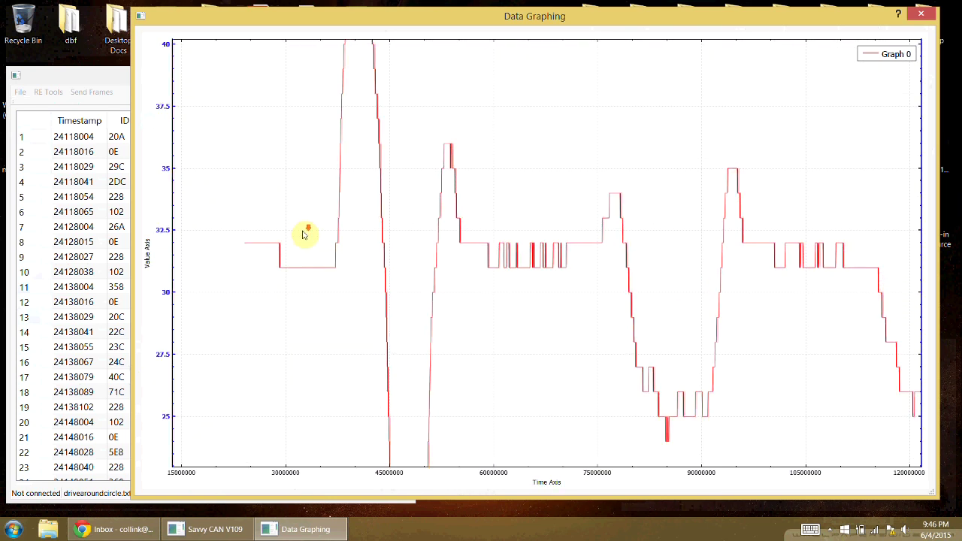
{"action": "scroll", "coordinate": [304, 235], "scroll_direction": "down", "scroll_amount": 3}
{"action": "scroll", "coordinate": [305, 234], "scroll_direction": "down", "scroll_amount": 5}
{"action": "scroll", "coordinate": [302, 232], "scroll_direction": "up", "scroll_amount": 4}
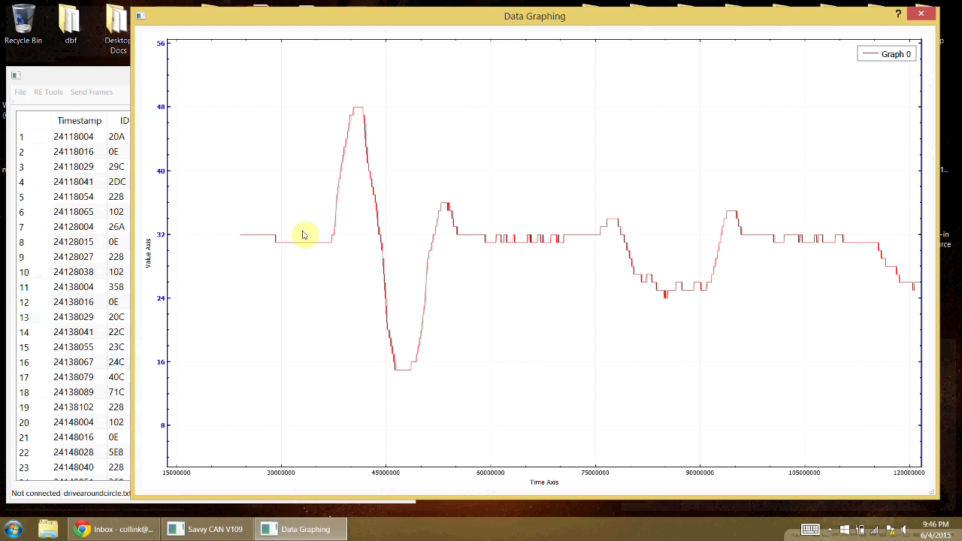
{"action": "left_click_drag", "start_coordinate": [303, 232], "coordinate": [300, 315]}
{"action": "left_click_drag", "start_coordinate": [360, 360], "coordinate": [451, 242]}
{"action": "left_click", "coordinate": [306, 334]}
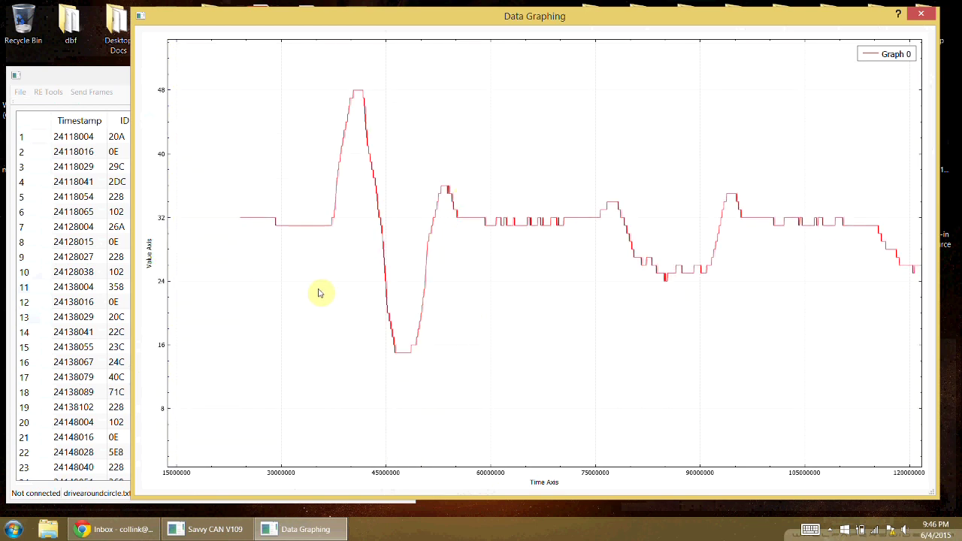
Step: Zoom and pan the plot on both axes together to examine the 0xe curve's middle section and full extent
{"action": "left_click_drag", "start_coordinate": [498, 206], "coordinate": [558, 276]}
{"action": "scroll", "coordinate": [545, 189], "scroll_direction": "up", "scroll_amount": 2}
{"action": "scroll", "coordinate": [545, 193], "scroll_direction": "down", "scroll_amount": 3}
{"action": "scroll", "coordinate": [526, 217], "scroll_direction": "up", "scroll_amount": 5}
{"action": "scroll", "coordinate": [496, 190], "scroll_direction": "up", "scroll_amount": 2}
{"action": "scroll", "coordinate": [495, 190], "scroll_direction": "down", "scroll_amount": 4}
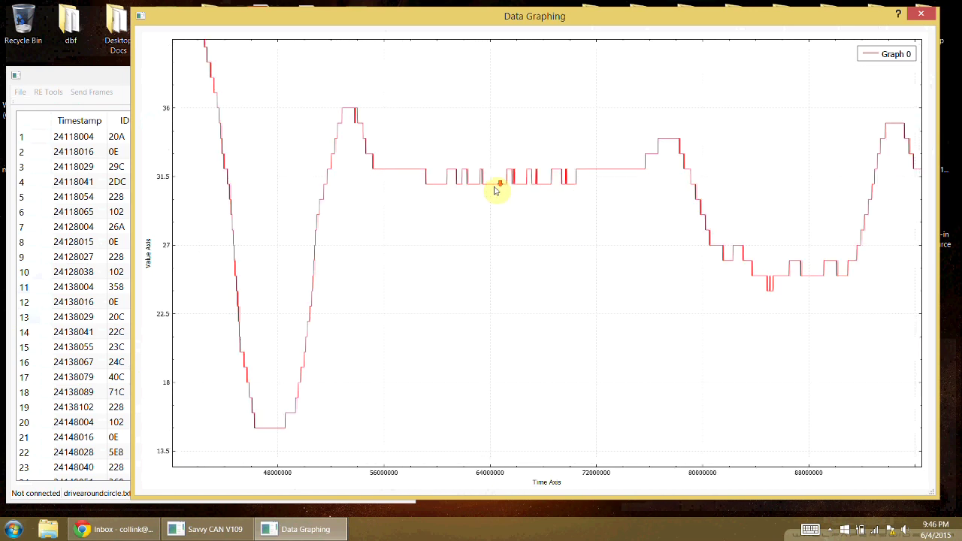
{"action": "scroll", "coordinate": [496, 189], "scroll_direction": "down", "scroll_amount": 2}
{"action": "scroll", "coordinate": [505, 207], "scroll_direction": "down", "scroll_amount": 3}
{"action": "left_click_drag", "start_coordinate": [515, 156], "coordinate": [419, 208]}
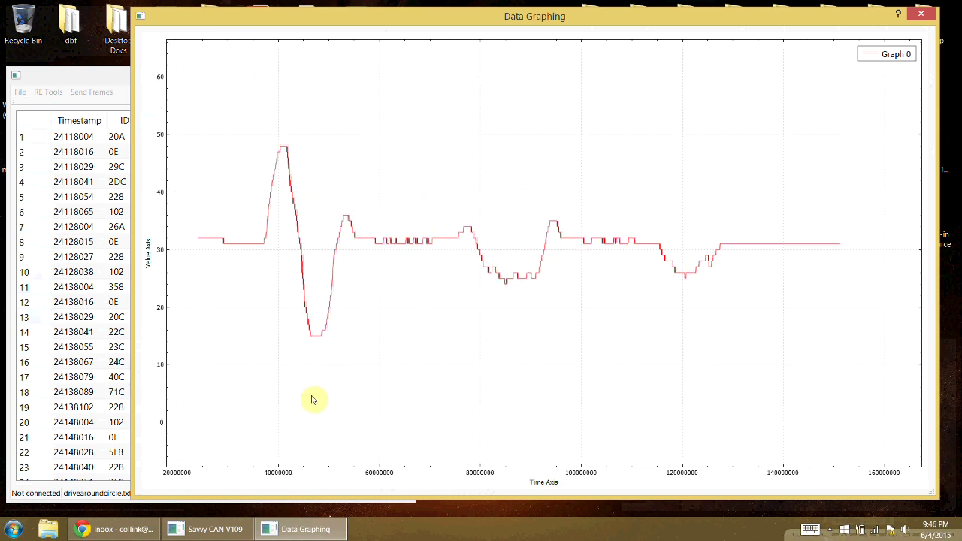
Step: Add a second graph for ID 14, keeping the preset pink color and leaving mask, bias, scale and stride empty
{"action": "right_click", "coordinate": [411, 272]}
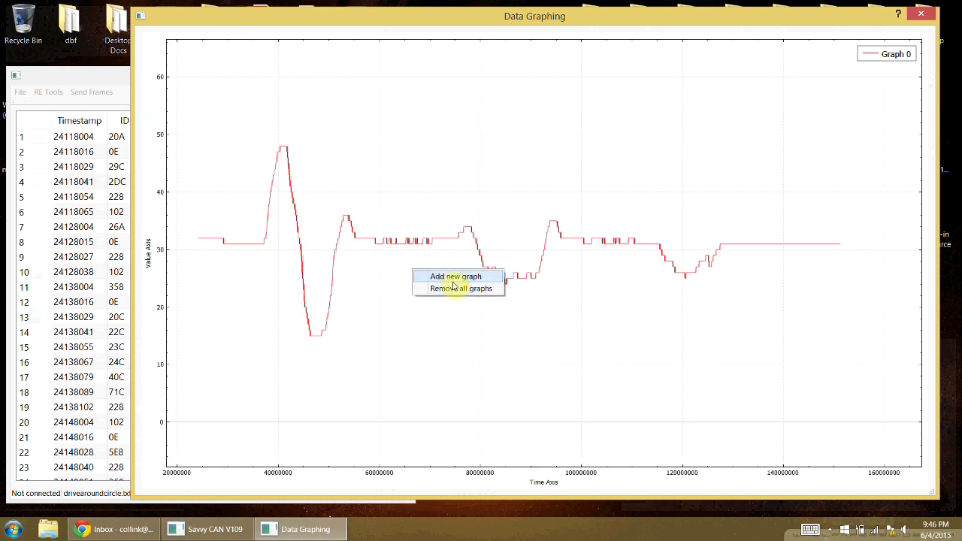
{"action": "left_click", "coordinate": [451, 277]}
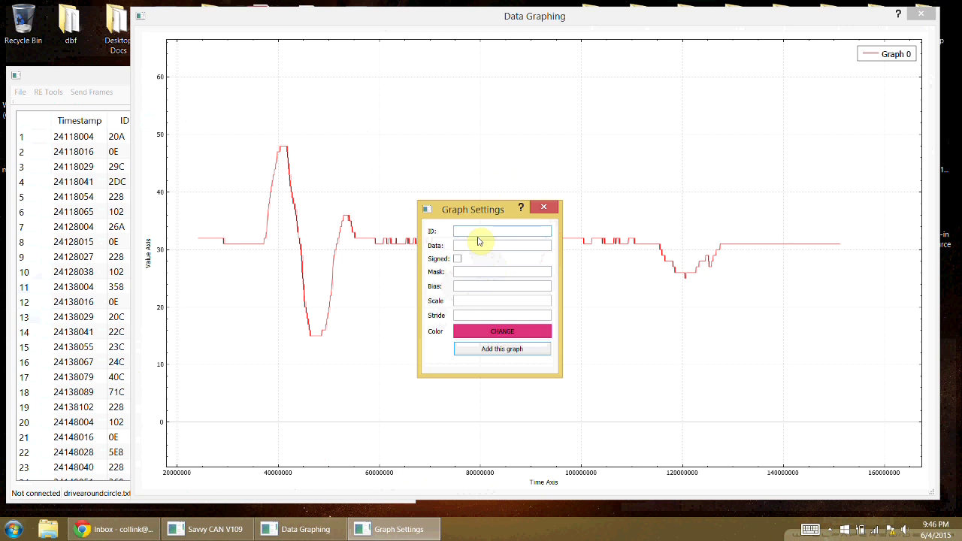
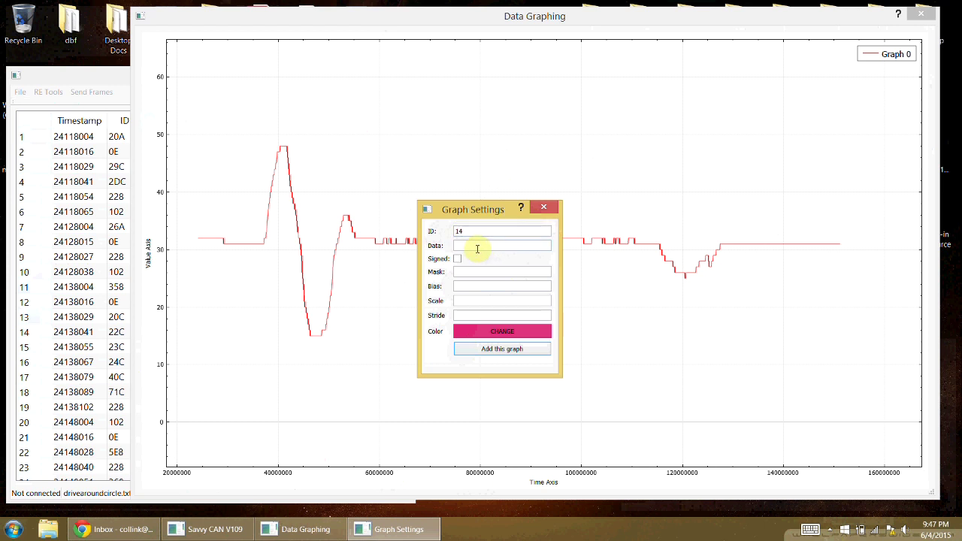
{"action": "left_click", "coordinate": [510, 349]}
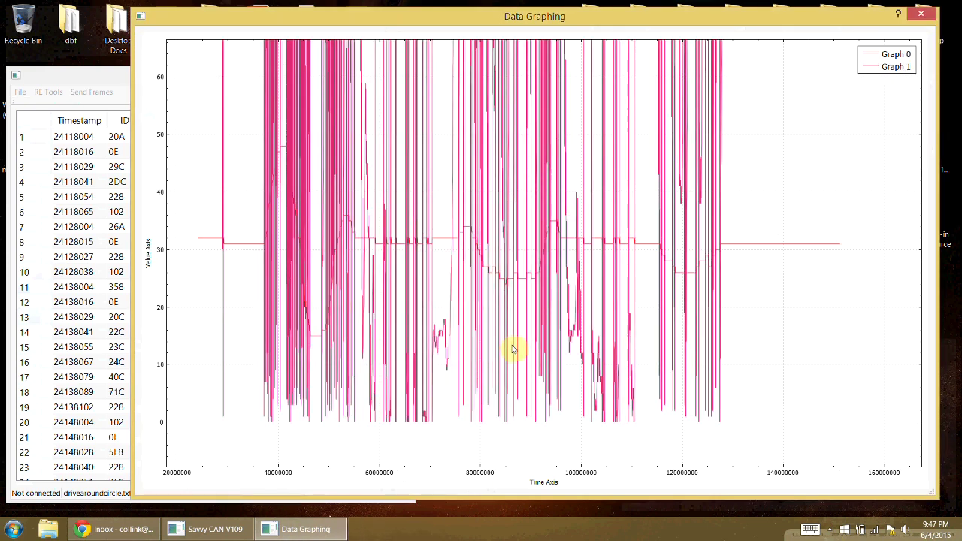
Step: Edit the original red 0xE graph so its scale is 10, keeping its ID, data, mask, bias and stride
{"action": "scroll", "coordinate": [513, 344], "scroll_direction": "down", "scroll_amount": 3}
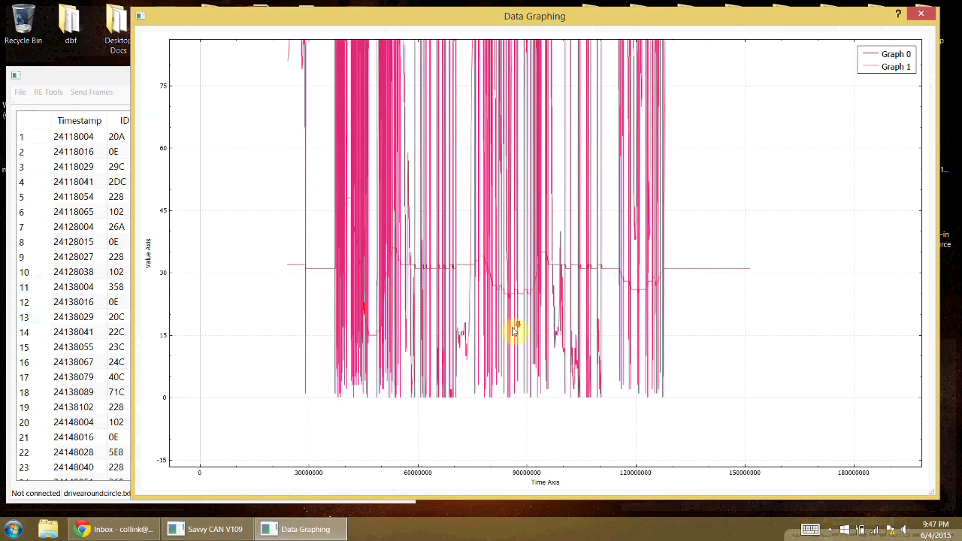
{"action": "scroll", "coordinate": [519, 289], "scroll_direction": "down", "scroll_amount": 5}
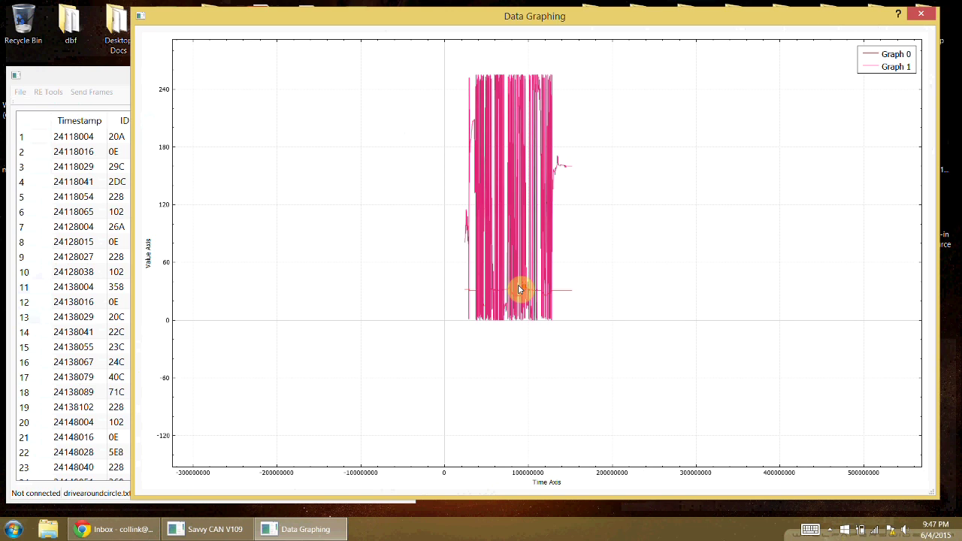
{"action": "scroll", "coordinate": [518, 281], "scroll_direction": "up", "scroll_amount": 7}
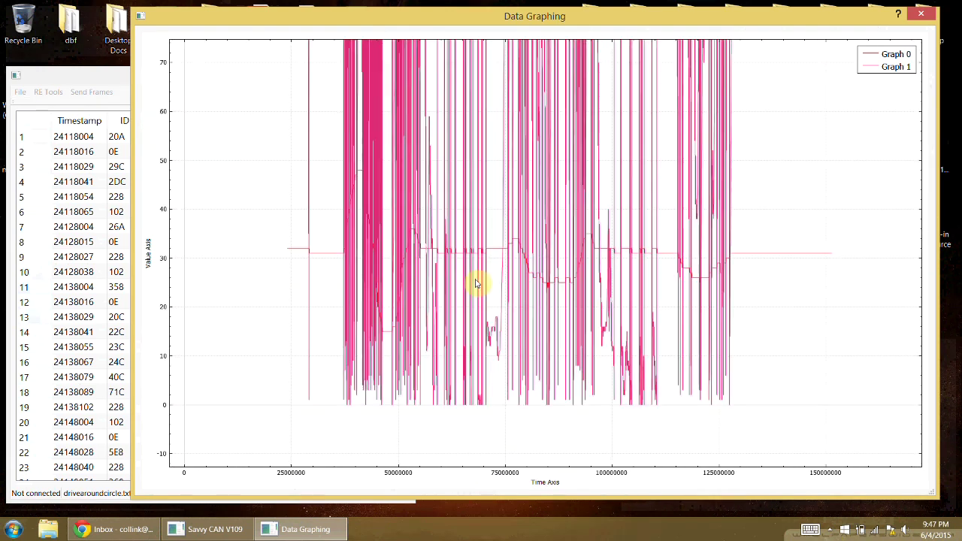
{"action": "scroll", "coordinate": [478, 284], "scroll_direction": "down", "scroll_amount": 2}
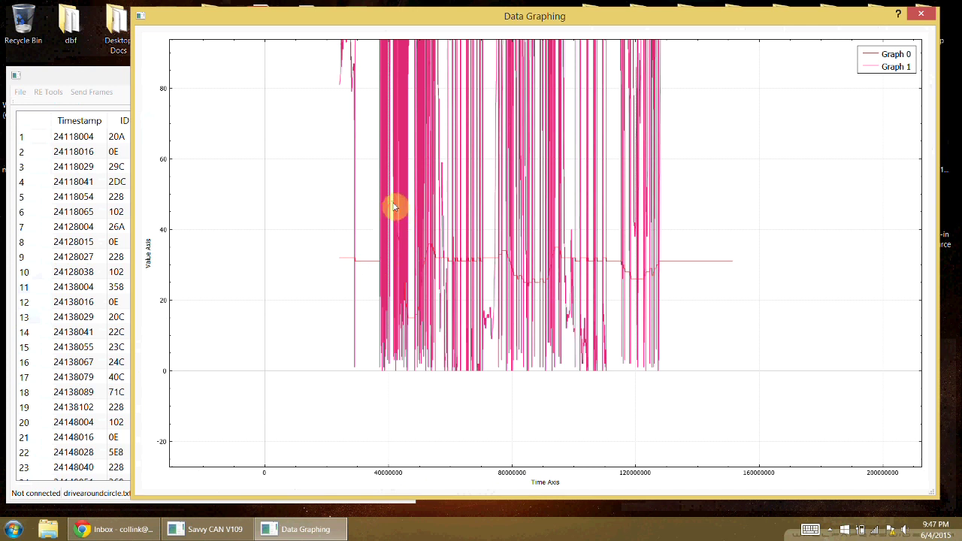
{"action": "left_click_drag", "start_coordinate": [393, 206], "coordinate": [433, 334]}
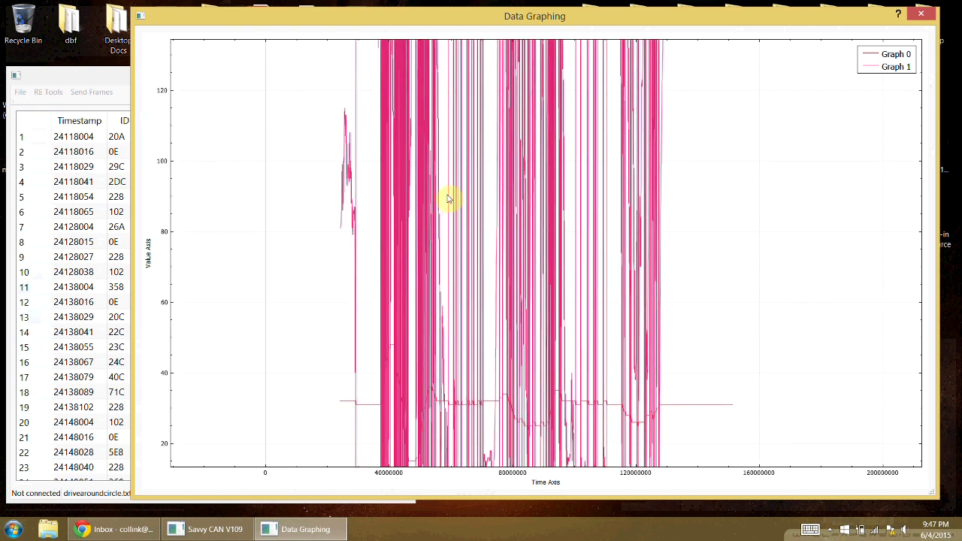
{"action": "left_click_drag", "start_coordinate": [448, 199], "coordinate": [465, 77]}
{"action": "left_click", "coordinate": [390, 284]}
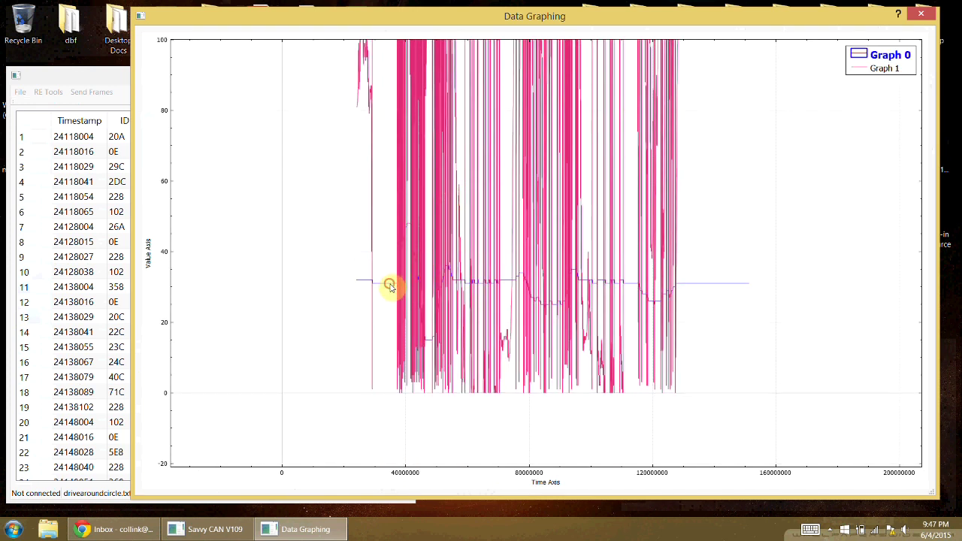
{"action": "right_click", "coordinate": [390, 288]}
{"action": "left_click", "coordinate": [409, 305]}
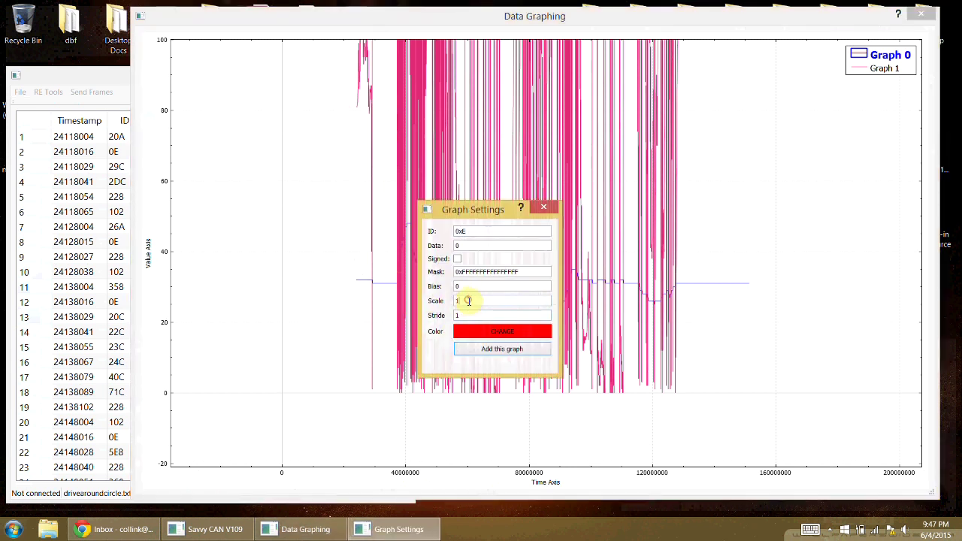
{"action": "left_click", "coordinate": [491, 350]}
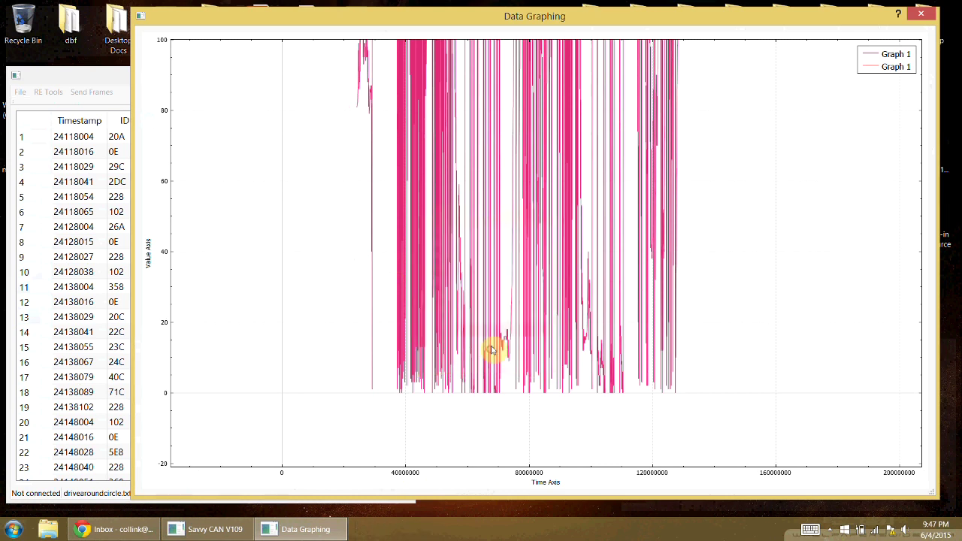
Step: Zoom in along the time axis to examine both graphs around time 49000000
{"action": "scroll", "coordinate": [487, 308], "scroll_direction": "down", "scroll_amount": 4}
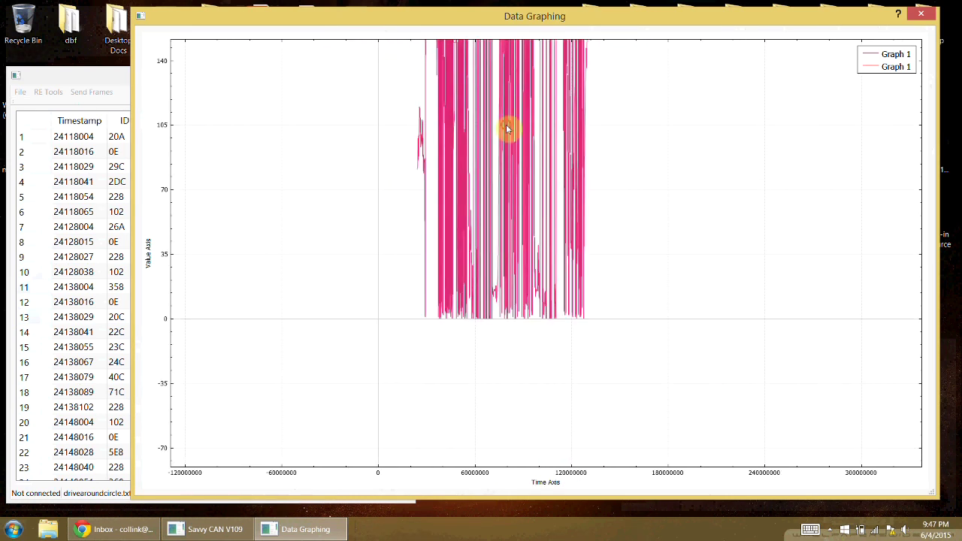
{"action": "left_click_drag", "start_coordinate": [507, 299], "coordinate": [512, 359]}
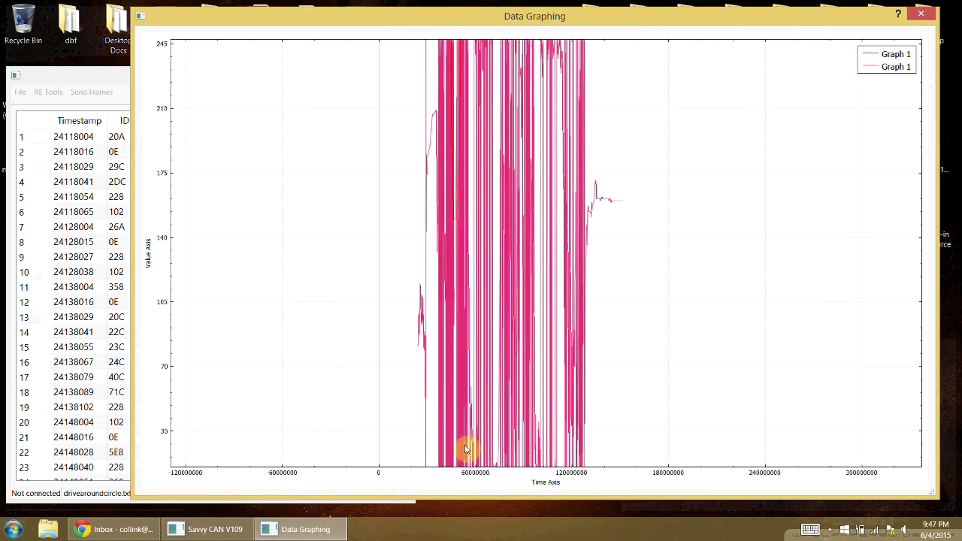
{"action": "left_click", "coordinate": [481, 475]}
{"action": "scroll", "coordinate": [475, 277], "scroll_direction": "up", "scroll_amount": 10}
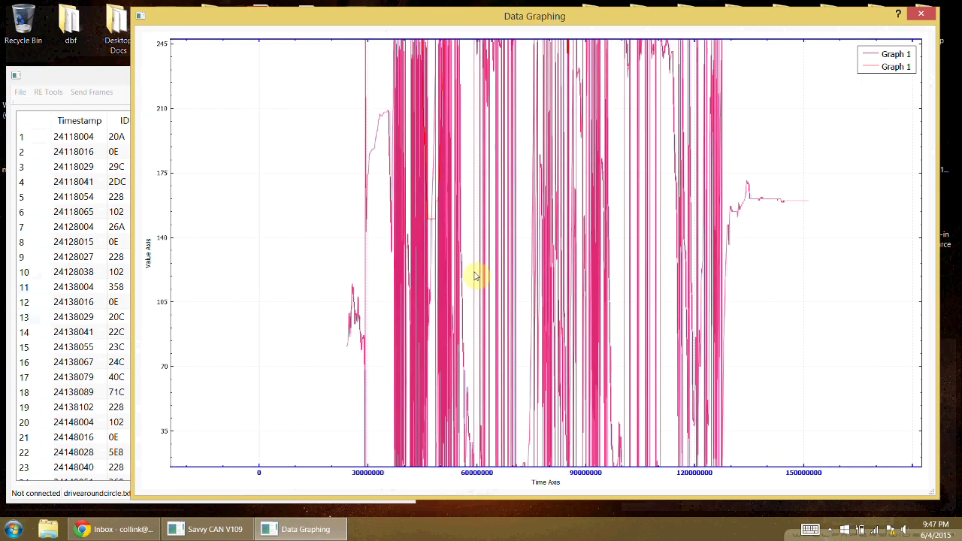
{"action": "left_click_drag", "start_coordinate": [474, 275], "coordinate": [579, 271]}
{"action": "scroll", "coordinate": [531, 243], "scroll_direction": "up", "scroll_amount": 5}
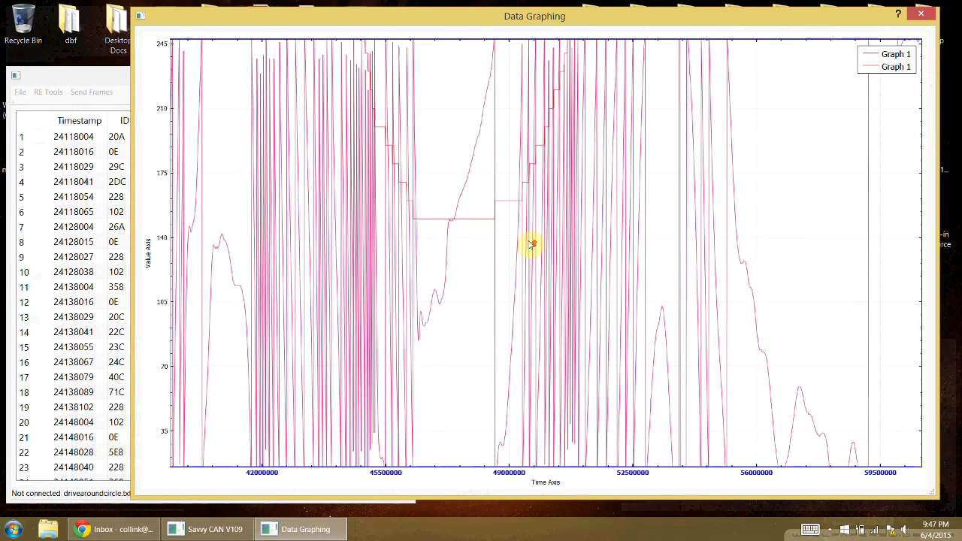
{"action": "scroll", "coordinate": [526, 240], "scroll_direction": "up", "scroll_amount": 4}
{"action": "scroll", "coordinate": [513, 256], "scroll_direction": "down", "scroll_amount": 2}
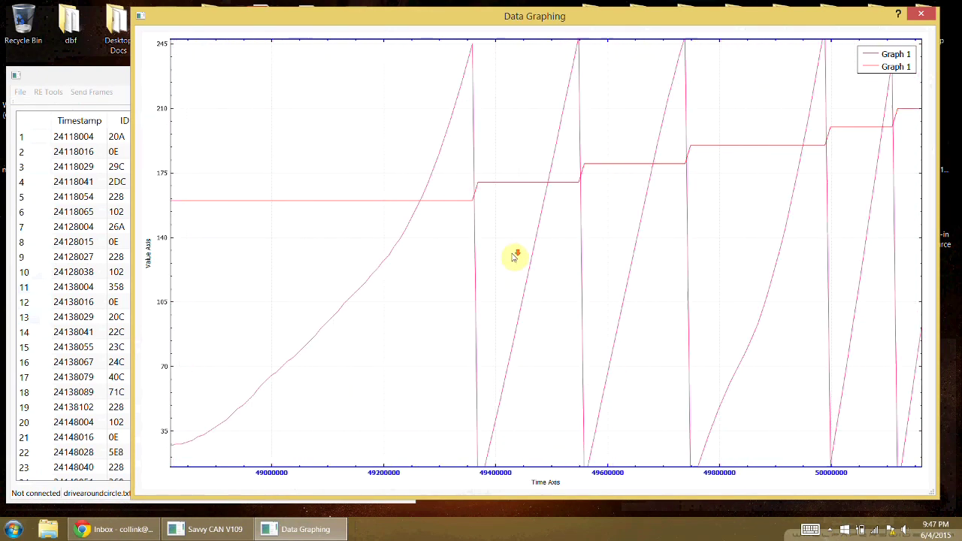
Step: Compare the red and pink graphs while moving back from about time 49000000 to 42000000
{"action": "left_click_drag", "start_coordinate": [314, 261], "coordinate": [660, 284]}
{"action": "left_click_drag", "start_coordinate": [423, 193], "coordinate": [480, 279]}
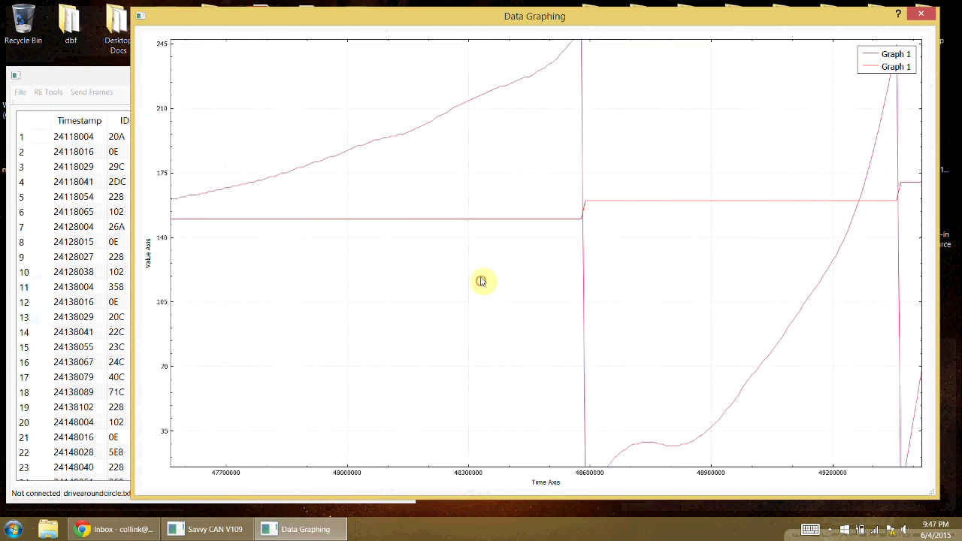
{"action": "left_click_drag", "start_coordinate": [458, 138], "coordinate": [593, 303]}
{"action": "left_click_drag", "start_coordinate": [369, 347], "coordinate": [638, 167]}
{"action": "left_click_drag", "start_coordinate": [366, 269], "coordinate": [642, 273]}
{"action": "left_click_drag", "start_coordinate": [437, 175], "coordinate": [554, 241]}
{"action": "left_click_drag", "start_coordinate": [665, 266], "coordinate": [618, 258]}
{"action": "left_click_drag", "start_coordinate": [408, 189], "coordinate": [541, 305]}
{"action": "scroll", "coordinate": [704, 153], "scroll_direction": "down", "scroll_amount": 2}
{"action": "left_click_drag", "start_coordinate": [704, 153], "coordinate": [608, 187]}
{"action": "scroll", "coordinate": [607, 193], "scroll_direction": "down", "scroll_amount": 1}
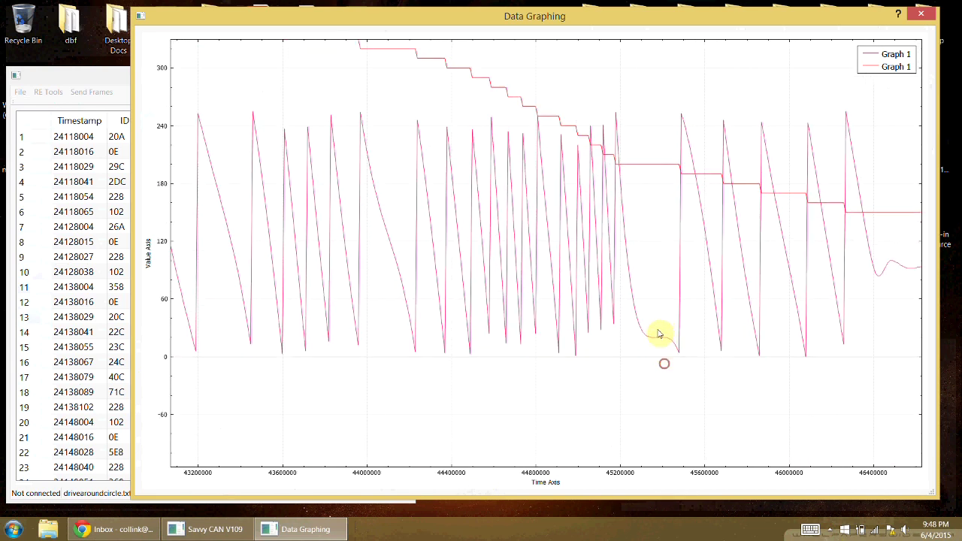
{"action": "left_click_drag", "start_coordinate": [661, 332], "coordinate": [661, 375]}
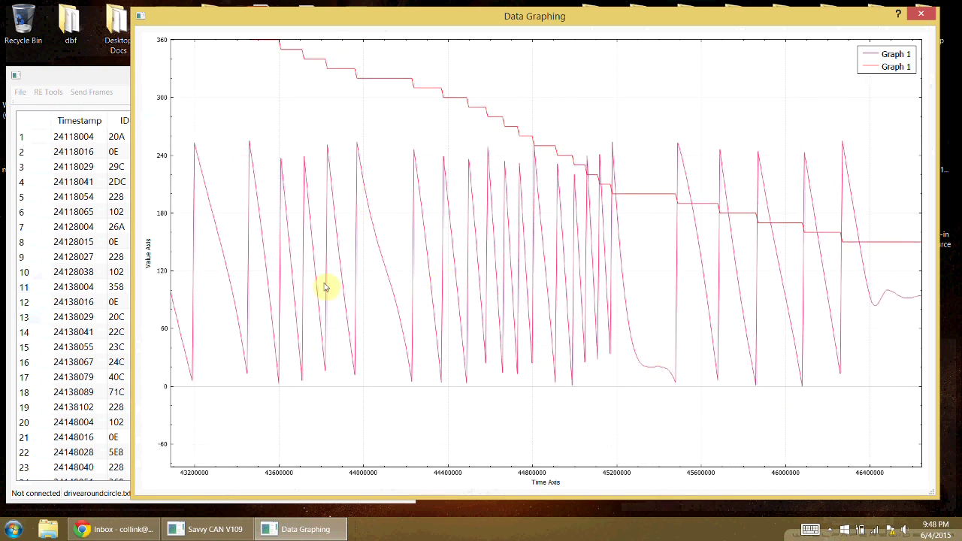
{"action": "left_click_drag", "start_coordinate": [318, 264], "coordinate": [573, 264]}
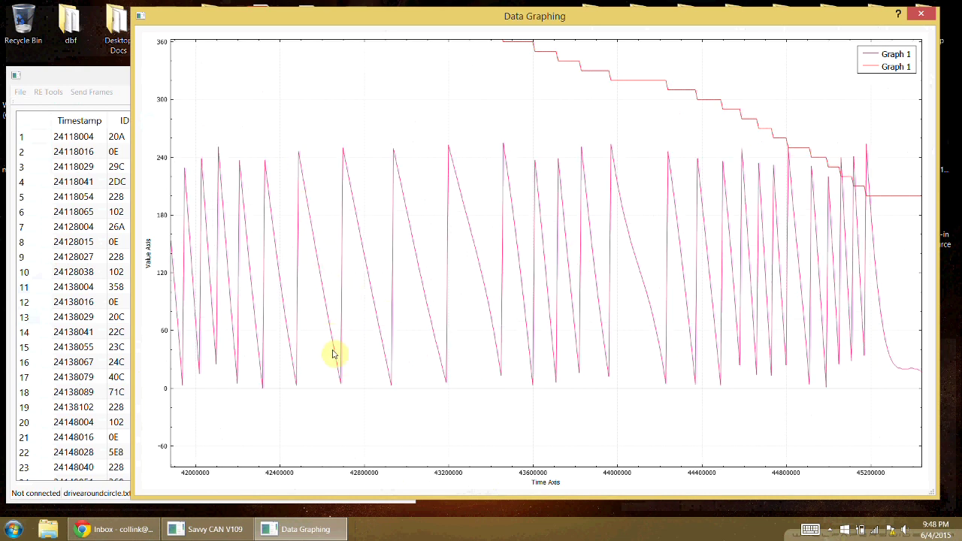
Step: Compare the red and pink graphs across the rise and fall between about times 37000000 and 44000000
{"action": "left_click_drag", "start_coordinate": [397, 77], "coordinate": [623, 218]}
{"action": "left_click_drag", "start_coordinate": [648, 184], "coordinate": [670, 163]}
{"action": "left_click_drag", "start_coordinate": [431, 384], "coordinate": [476, 339]}
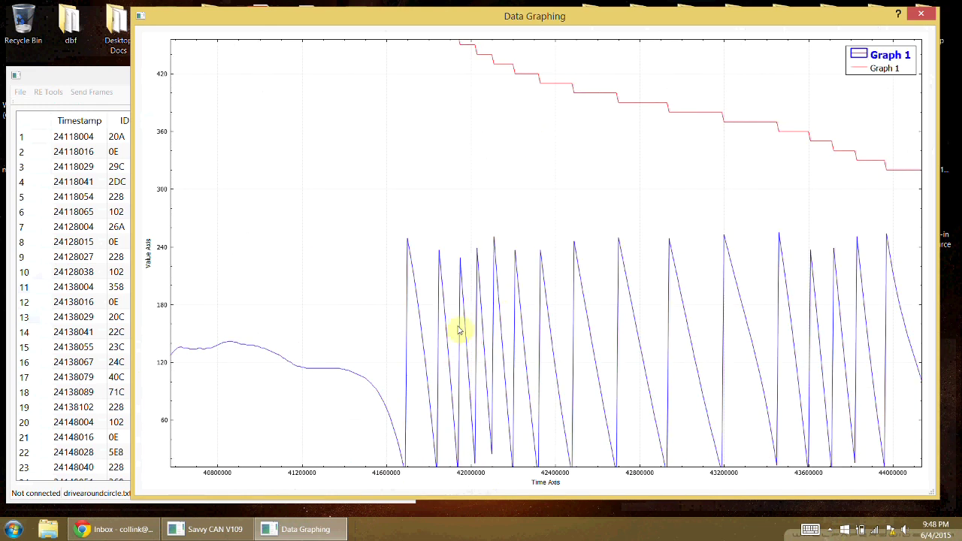
{"action": "left_click", "coordinate": [303, 307]}
{"action": "left_click_drag", "start_coordinate": [362, 344], "coordinate": [554, 253]}
{"action": "left_click_drag", "start_coordinate": [343, 176], "coordinate": [573, 268]}
{"action": "scroll", "coordinate": [565, 248], "scroll_direction": "down", "scroll_amount": 4}
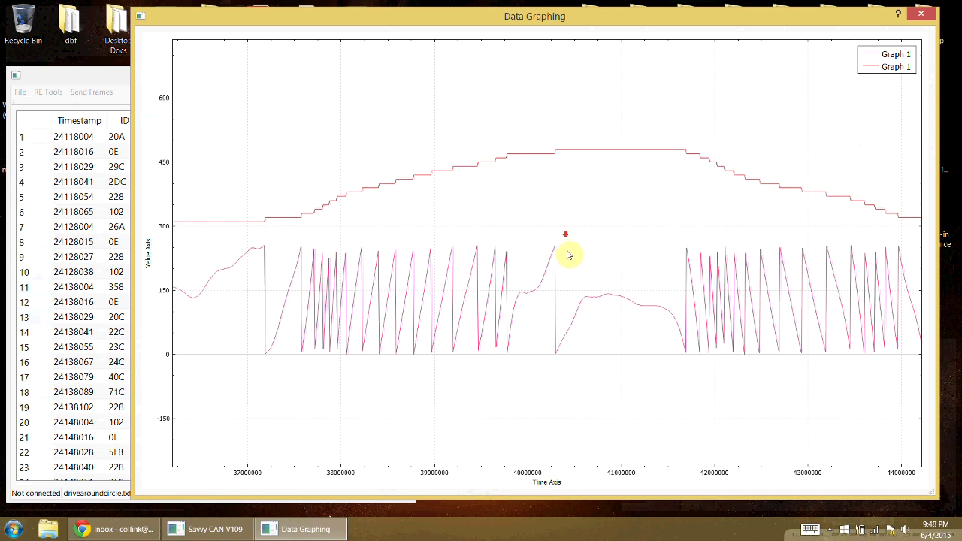
{"action": "left_click_drag", "start_coordinate": [417, 250], "coordinate": [639, 248]}
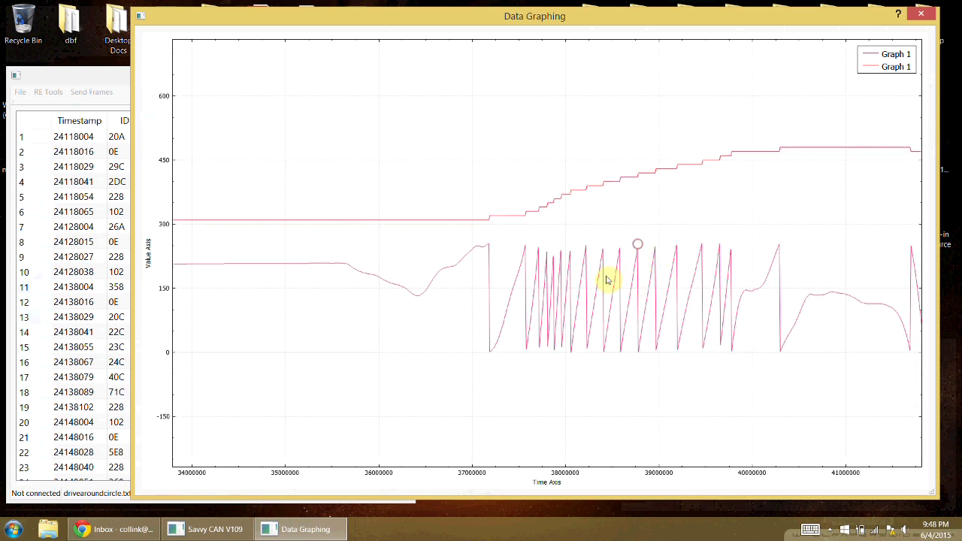
{"action": "scroll", "coordinate": [608, 280], "scroll_direction": "up", "scroll_amount": 2}
{"action": "scroll", "coordinate": [579, 290], "scroll_direction": "up", "scroll_amount": 1}
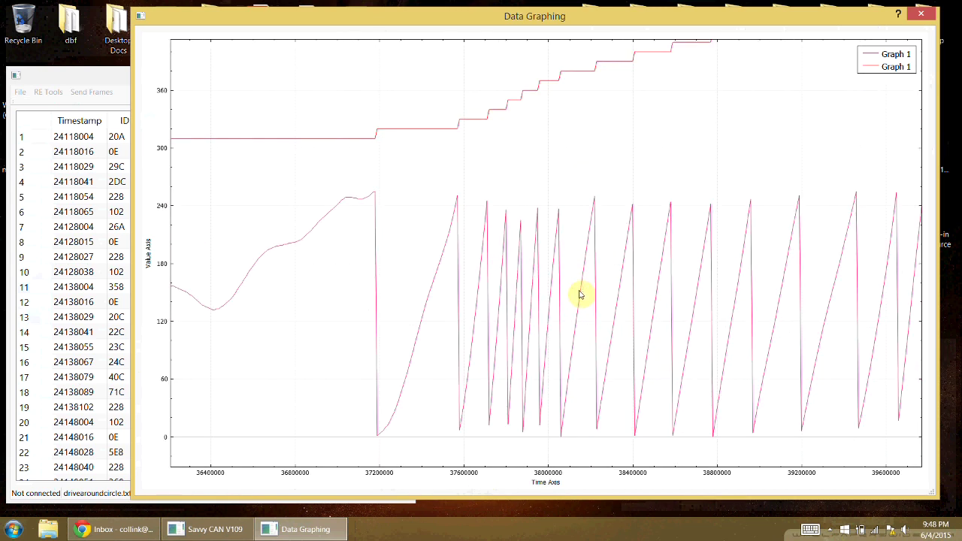
{"action": "scroll", "coordinate": [579, 272], "scroll_direction": "down", "scroll_amount": 1}
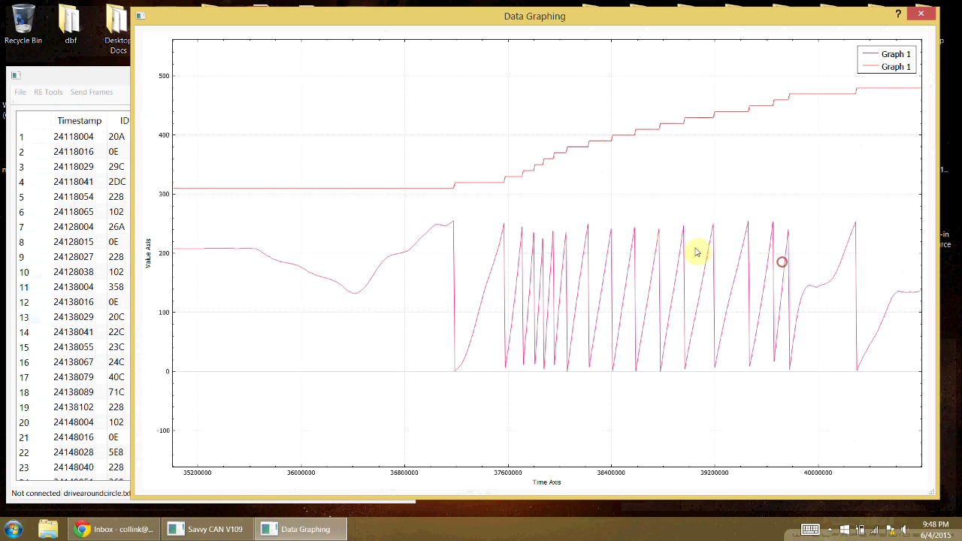
Step: Compare the red and pink graphs through the peak and fall between about times 40000000 and 46000000
{"action": "left_click_drag", "start_coordinate": [695, 253], "coordinate": [547, 238]}
{"action": "left_click_drag", "start_coordinate": [740, 237], "coordinate": [516, 243]}
{"action": "scroll", "coordinate": [554, 243], "scroll_direction": "up", "scroll_amount": 2}
{"action": "scroll", "coordinate": [445, 273], "scroll_direction": "up", "scroll_amount": 1}
{"action": "scroll", "coordinate": [445, 272], "scroll_direction": "up", "scroll_amount": 2}
{"action": "scroll", "coordinate": [504, 230], "scroll_direction": "down", "scroll_amount": 2}
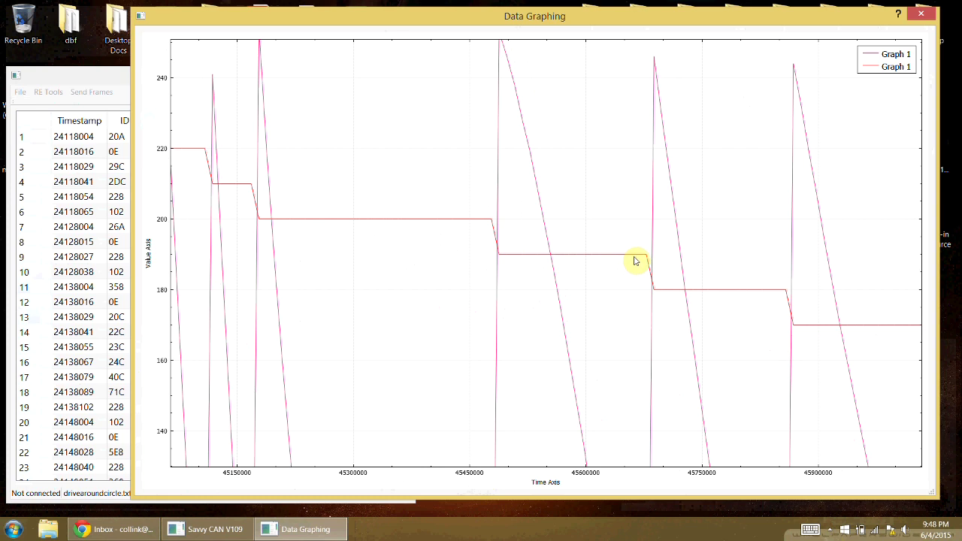
{"action": "left_click_drag", "start_coordinate": [789, 329], "coordinate": [519, 248]}
{"action": "left_click_drag", "start_coordinate": [737, 300], "coordinate": [462, 235]}
{"action": "scroll", "coordinate": [462, 236], "scroll_direction": "down", "scroll_amount": 5}
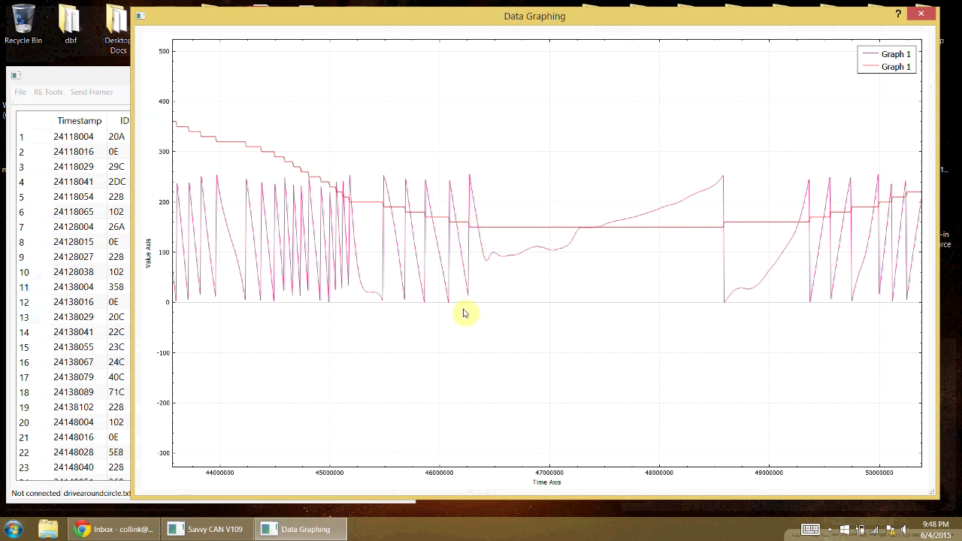
Step: Compare the red and pink graphs across the second rise between about times 49000000 and 52000000, including the wider overview
{"action": "left_click_drag", "start_coordinate": [695, 223], "coordinate": [401, 265]}
{"action": "left_click_drag", "start_coordinate": [530, 260], "coordinate": [475, 299]}
{"action": "scroll", "coordinate": [475, 298], "scroll_direction": "up", "scroll_amount": 5}
{"action": "left_click", "coordinate": [400, 290]}
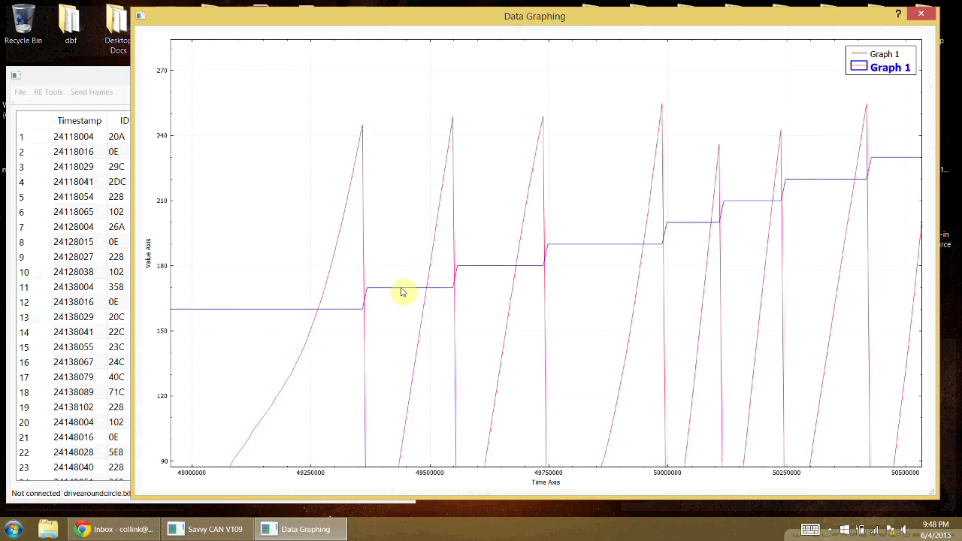
{"action": "left_click", "coordinate": [400, 251]}
{"action": "left_click_drag", "start_coordinate": [810, 219], "coordinate": [413, 283]}
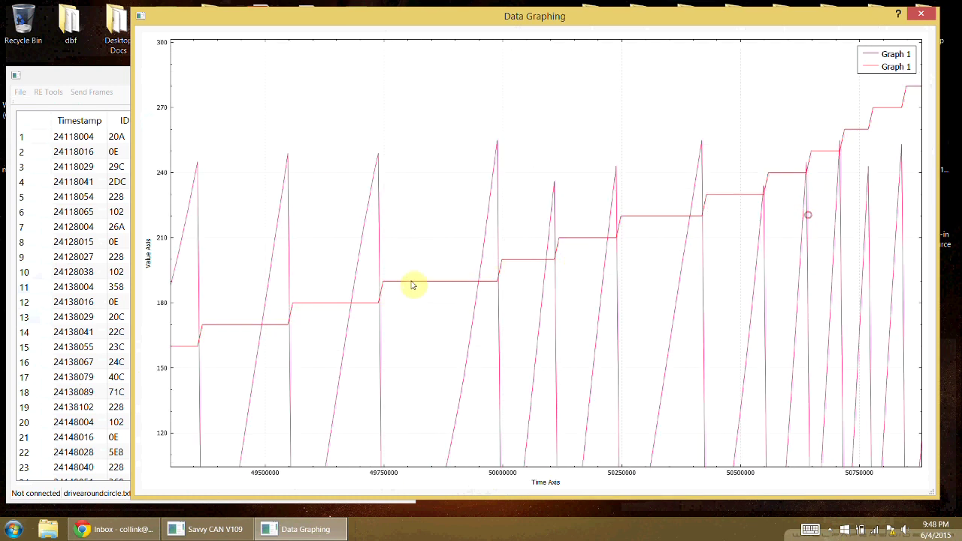
{"action": "left_click_drag", "start_coordinate": [719, 197], "coordinate": [451, 243]}
{"action": "left_click_drag", "start_coordinate": [698, 240], "coordinate": [478, 238]}
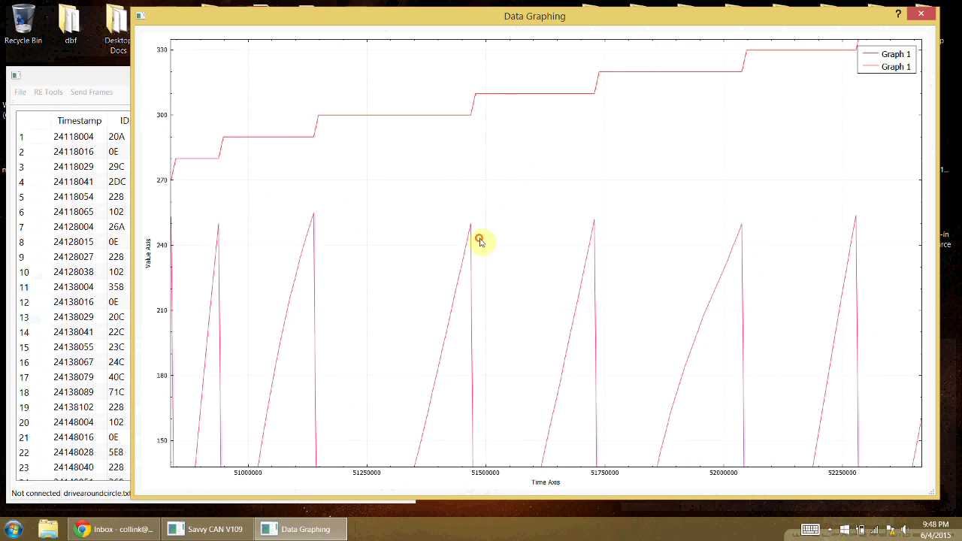
{"action": "scroll", "coordinate": [526, 204], "scroll_direction": "down", "scroll_amount": 4}
{"action": "scroll", "coordinate": [528, 203], "scroll_direction": "down", "scroll_amount": 4}
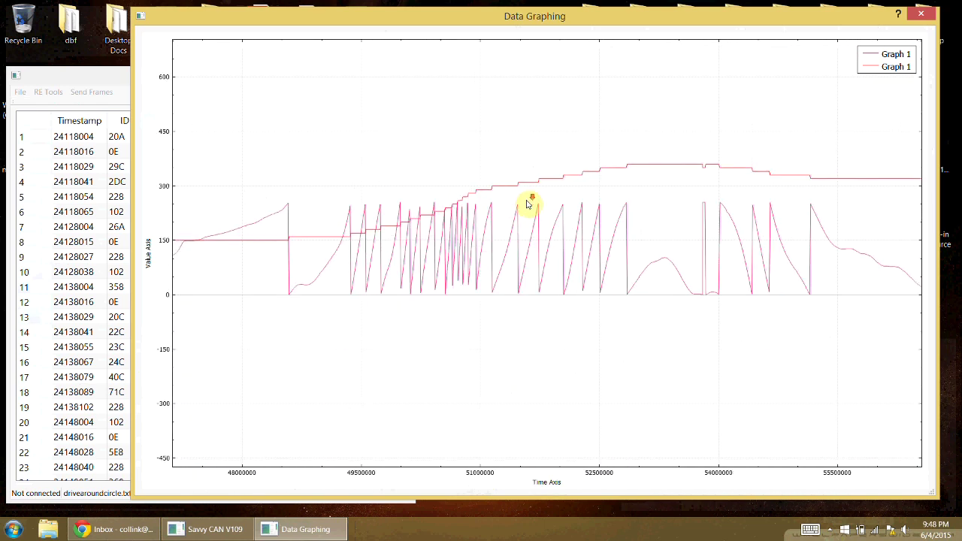
{"action": "scroll", "coordinate": [620, 257], "scroll_direction": "down", "scroll_amount": 2}
{"action": "scroll", "coordinate": [579, 219], "scroll_direction": "down", "scroll_amount": 2}
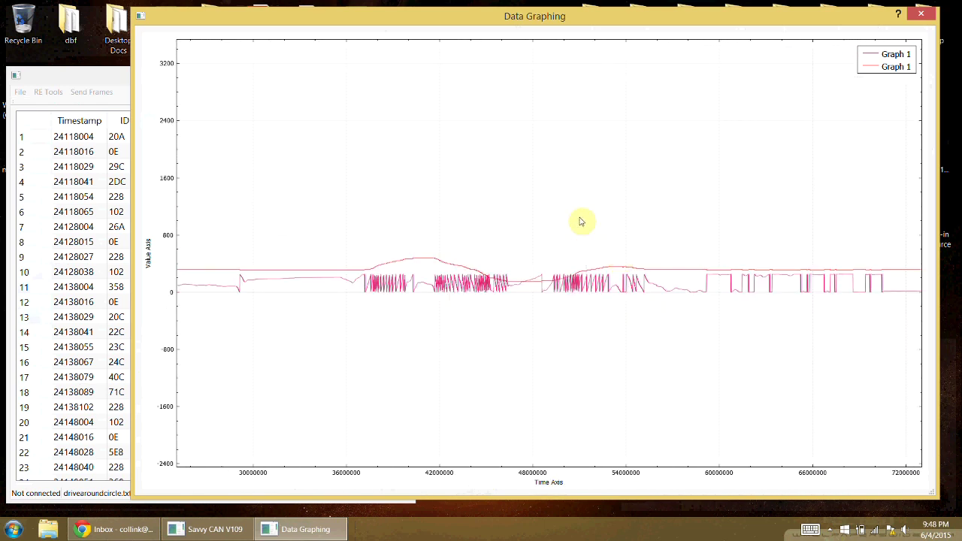
Step: Add a green graph for ID 14 using data bytes 0-1
{"action": "left_click_drag", "start_coordinate": [556, 201], "coordinate": [565, 255]}
{"action": "right_click", "coordinate": [567, 249]}
{"action": "left_click", "coordinate": [604, 255]}
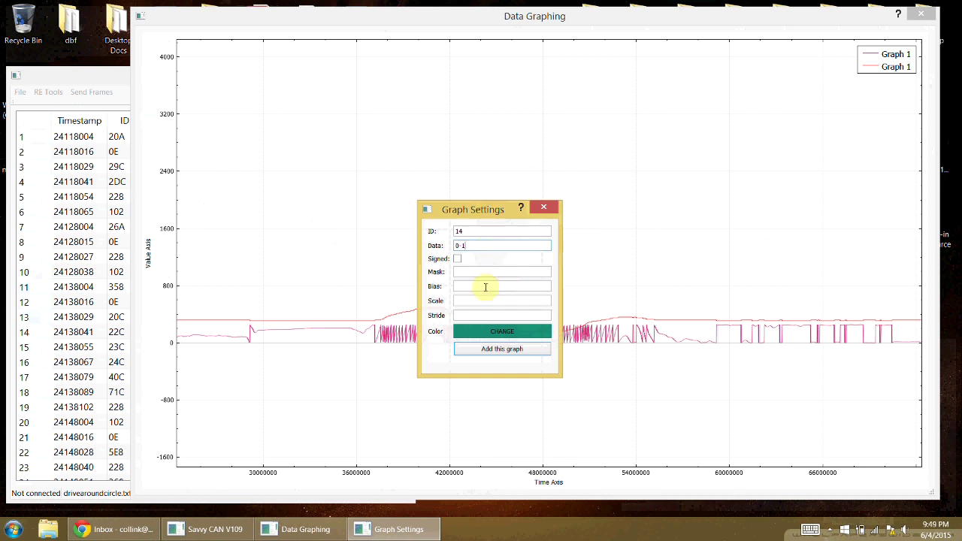
{"action": "left_click", "coordinate": [502, 349]}
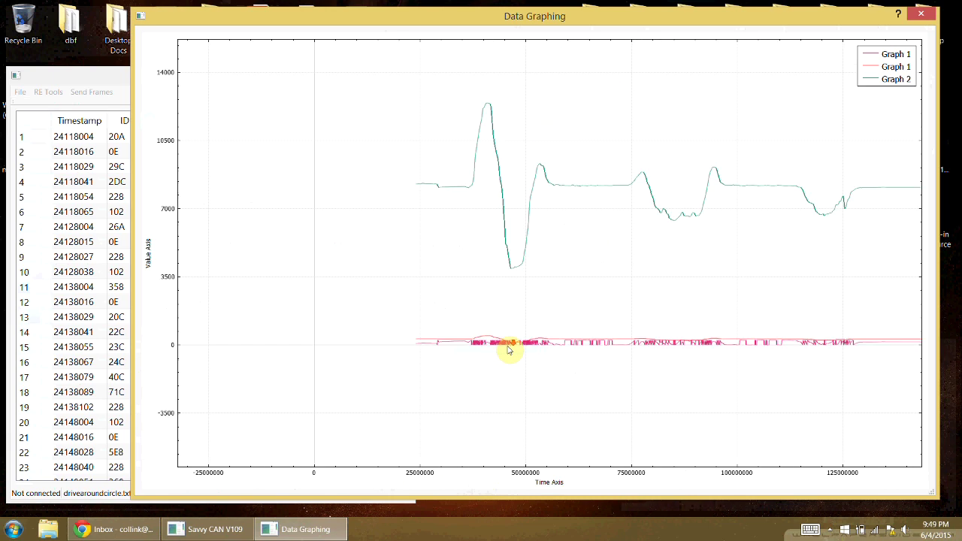
Step: Remove the red and pink single-byte graphs, leaving only the green two-byte graph
{"action": "scroll", "coordinate": [670, 320], "scroll_direction": "down", "scroll_amount": 3}
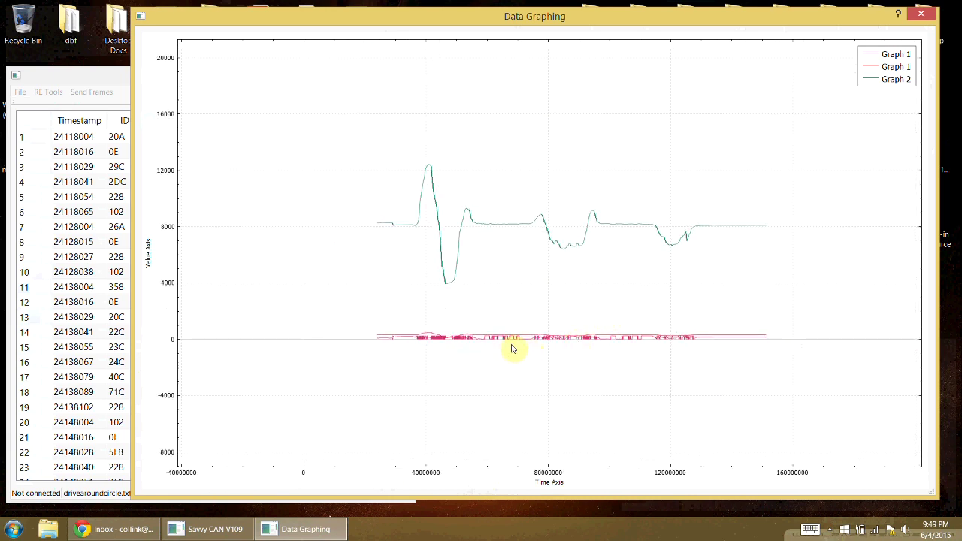
{"action": "scroll", "coordinate": [423, 216], "scroll_direction": "up", "scroll_amount": 2}
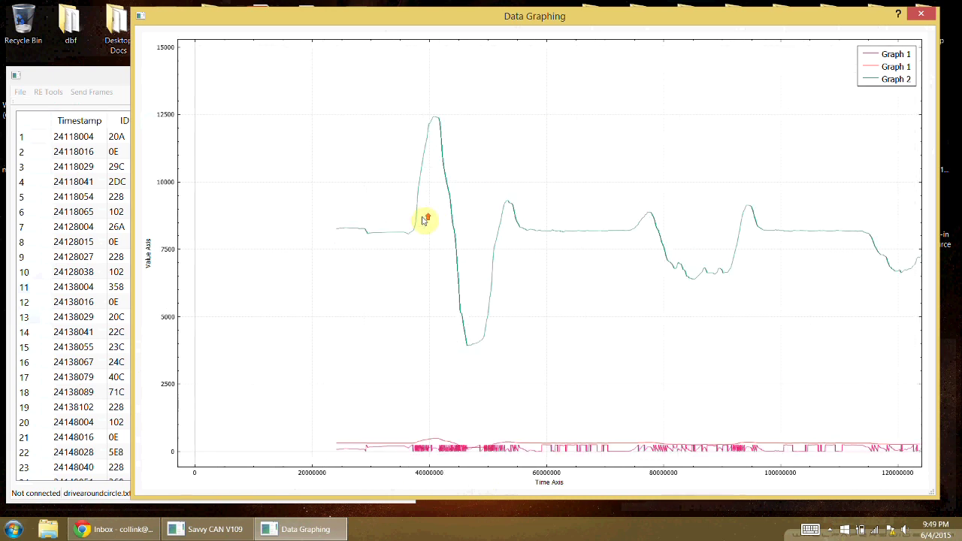
{"action": "scroll", "coordinate": [423, 216], "scroll_direction": "down", "scroll_amount": 2}
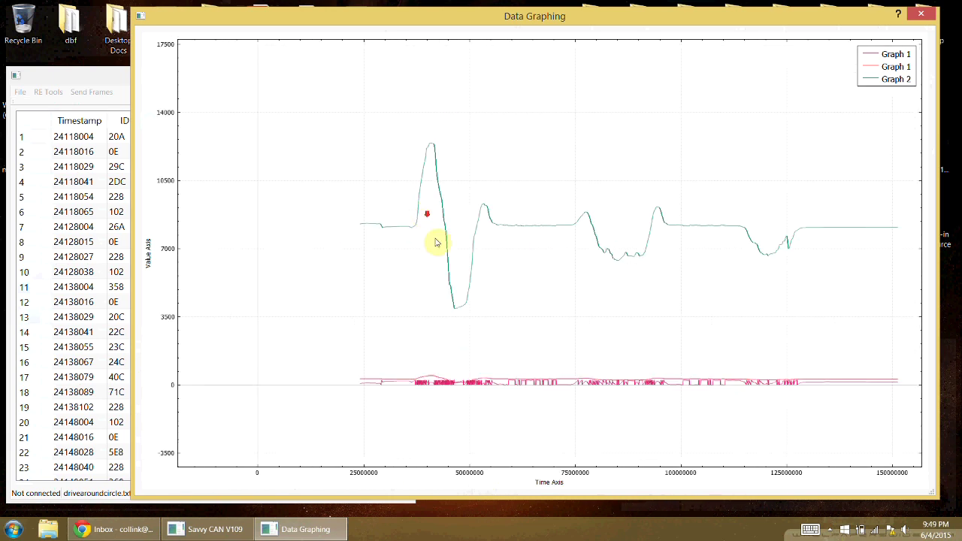
{"action": "left_click", "coordinate": [514, 381]}
{"action": "right_click", "coordinate": [514, 381]}
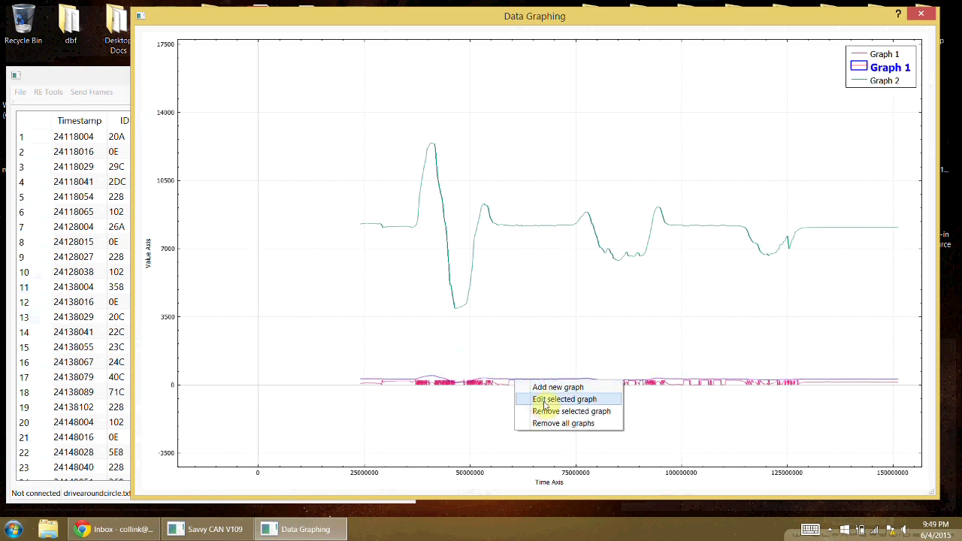
{"action": "left_click", "coordinate": [549, 413]}
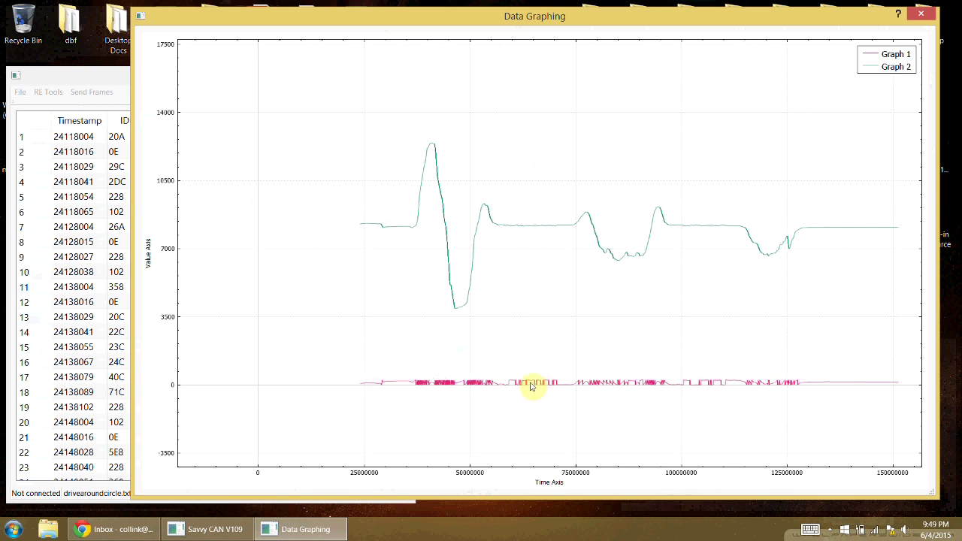
{"action": "left_click", "coordinate": [530, 384]}
{"action": "right_click", "coordinate": [532, 385]}
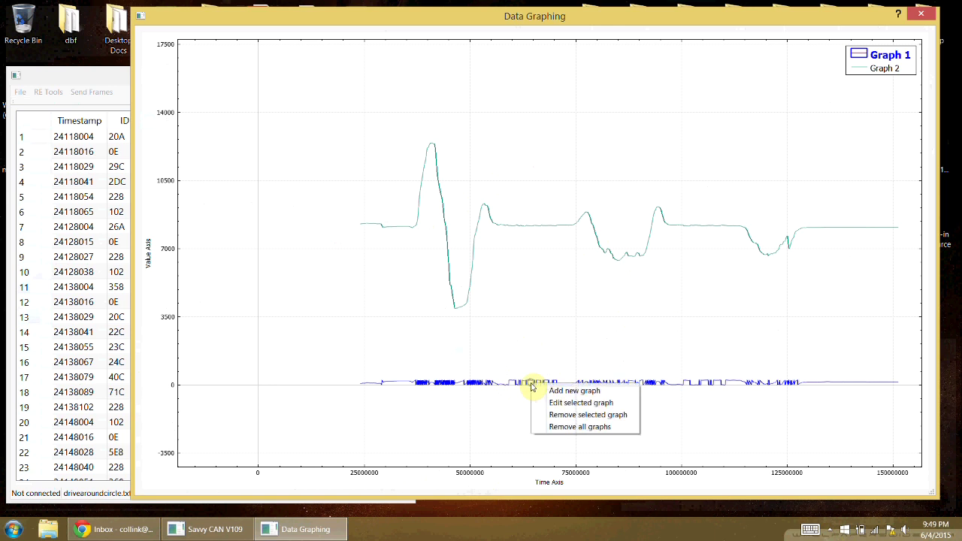
{"action": "left_click", "coordinate": [562, 415]}
Step: Enlarge the green graph separately along the time and value axes around its first peak near time 40000000
{"action": "left_click_drag", "start_coordinate": [494, 229], "coordinate": [363, 260]}
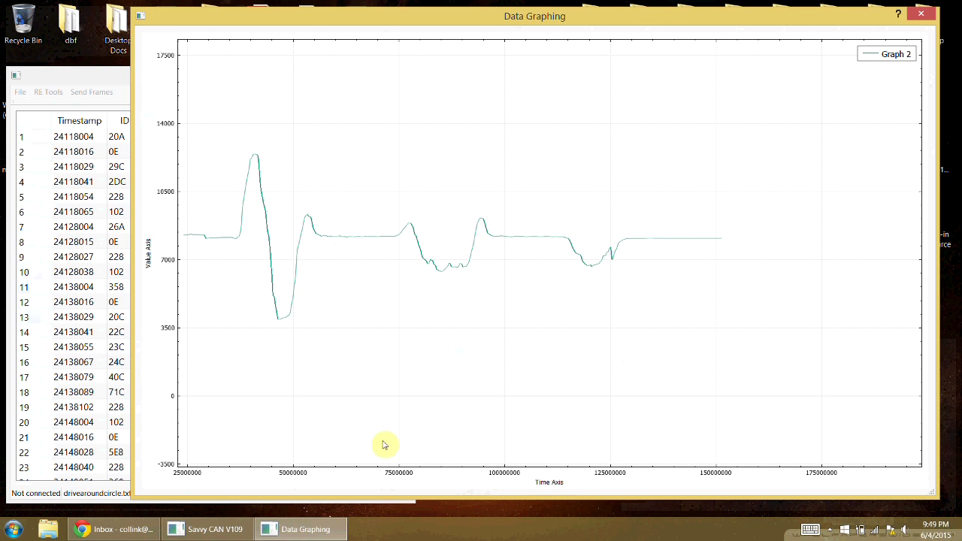
{"action": "left_click", "coordinate": [400, 477]}
{"action": "scroll", "coordinate": [379, 284], "scroll_direction": "up", "scroll_amount": 3}
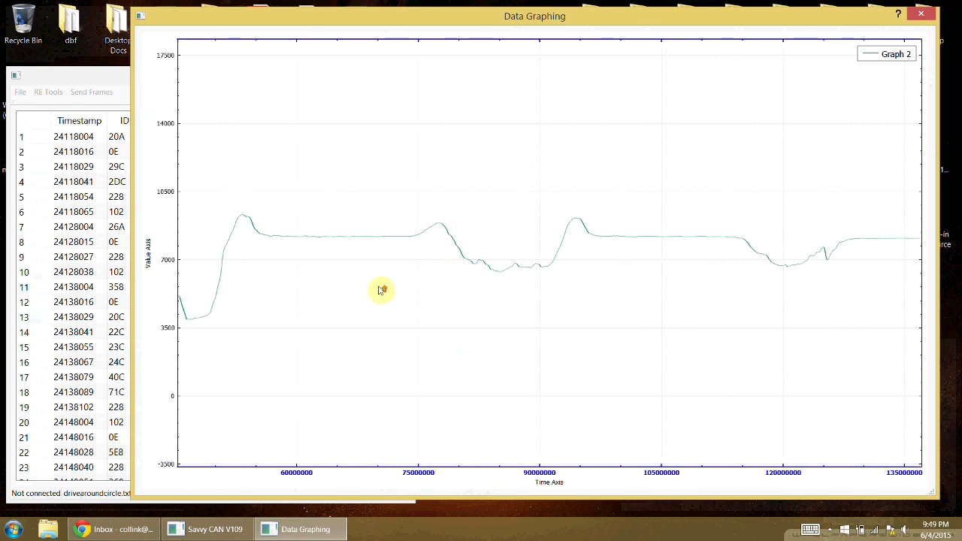
{"action": "left_click_drag", "start_coordinate": [248, 269], "coordinate": [639, 275]}
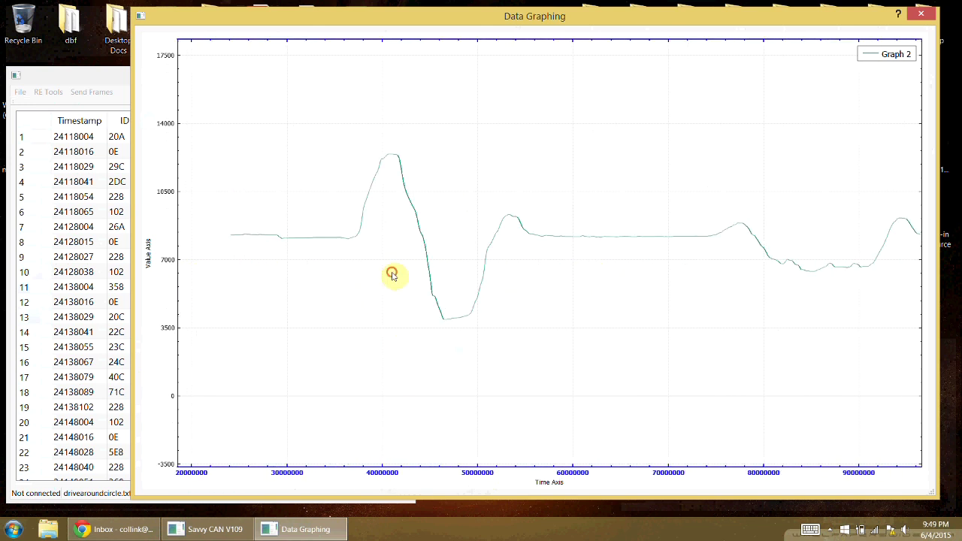
{"action": "left_click_drag", "start_coordinate": [392, 274], "coordinate": [537, 278]}
{"action": "left_click", "coordinate": [172, 263]}
{"action": "scroll", "coordinate": [295, 257], "scroll_direction": "up", "scroll_amount": 2}
{"action": "scroll", "coordinate": [294, 257], "scroll_direction": "up", "scroll_amount": 2}
{"action": "left_click_drag", "start_coordinate": [534, 202], "coordinate": [520, 250]}
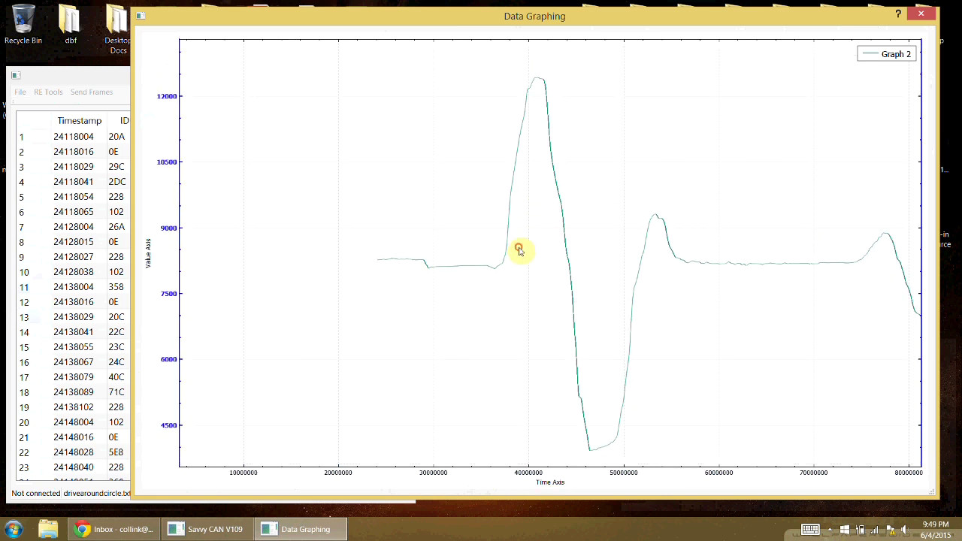
Step: Follow the green graph along the time axis to its end near 150000000 and back to the first peak
{"action": "left_click", "coordinate": [529, 473]}
{"action": "left_click_drag", "start_coordinate": [630, 329], "coordinate": [440, 328]}
{"action": "left_click_drag", "start_coordinate": [726, 339], "coordinate": [474, 324]}
{"action": "left_click_drag", "start_coordinate": [771, 330], "coordinate": [556, 315]}
{"action": "left_click_drag", "start_coordinate": [763, 314], "coordinate": [551, 323]}
{"action": "left_click_drag", "start_coordinate": [718, 312], "coordinate": [698, 316]}
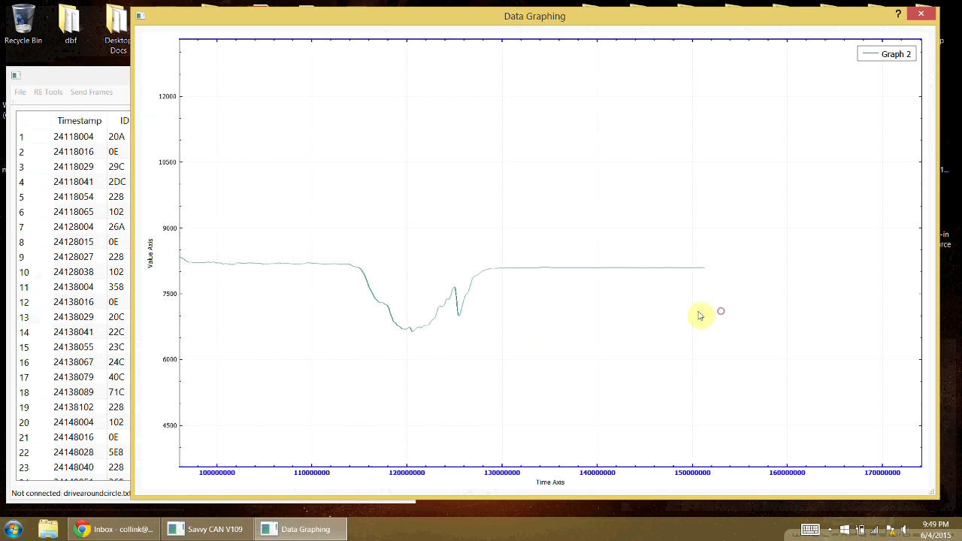
{"action": "left_click_drag", "start_coordinate": [478, 329], "coordinate": [729, 339]}
{"action": "left_click_drag", "start_coordinate": [490, 302], "coordinate": [777, 326]}
{"action": "left_click_drag", "start_coordinate": [371, 277], "coordinate": [674, 294]}
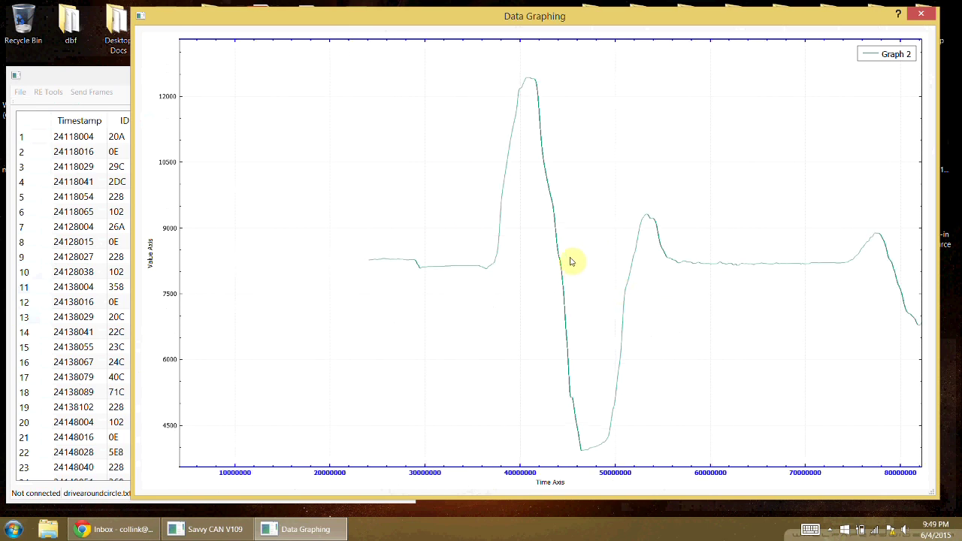
{"action": "left_click_drag", "start_coordinate": [572, 264], "coordinate": [533, 266]}
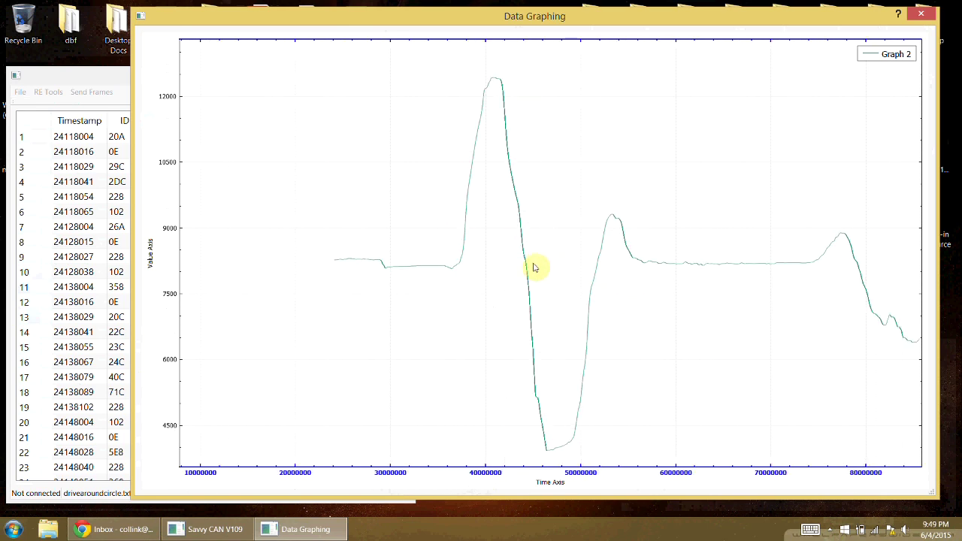
Step: Check the loaded log's file name in the main window and return to the green graph
{"action": "left_click", "coordinate": [89, 76]}
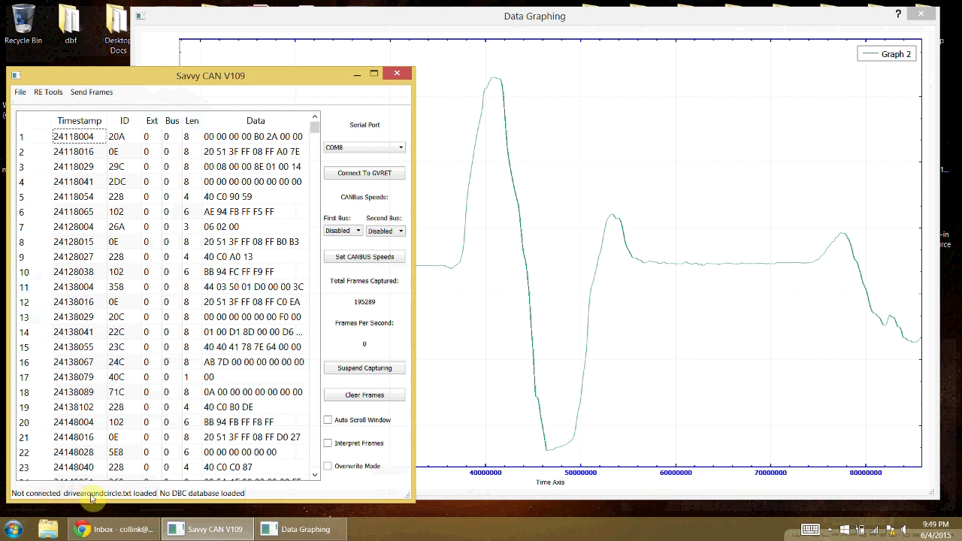
{"action": "left_click", "coordinate": [475, 9]}
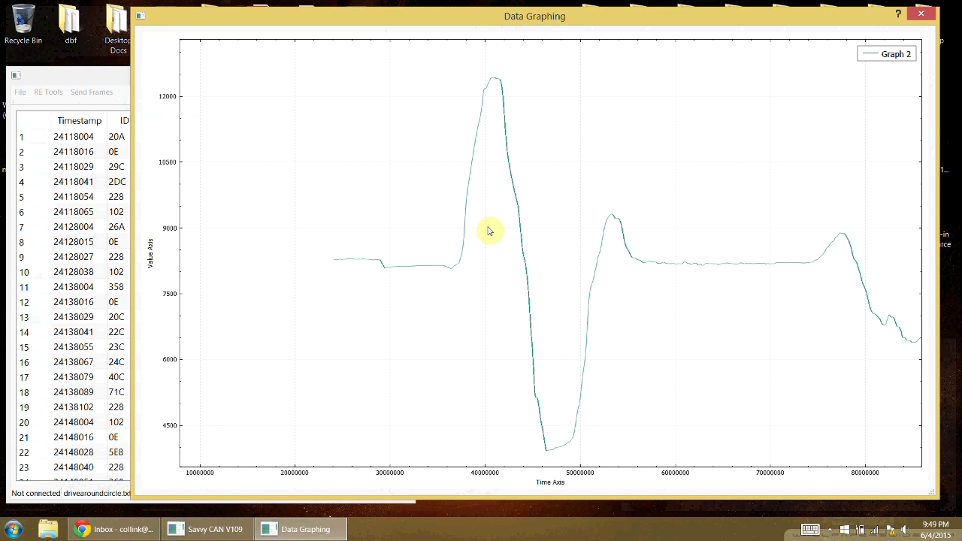
{"action": "left_click_drag", "start_coordinate": [489, 231], "coordinate": [413, 230]}
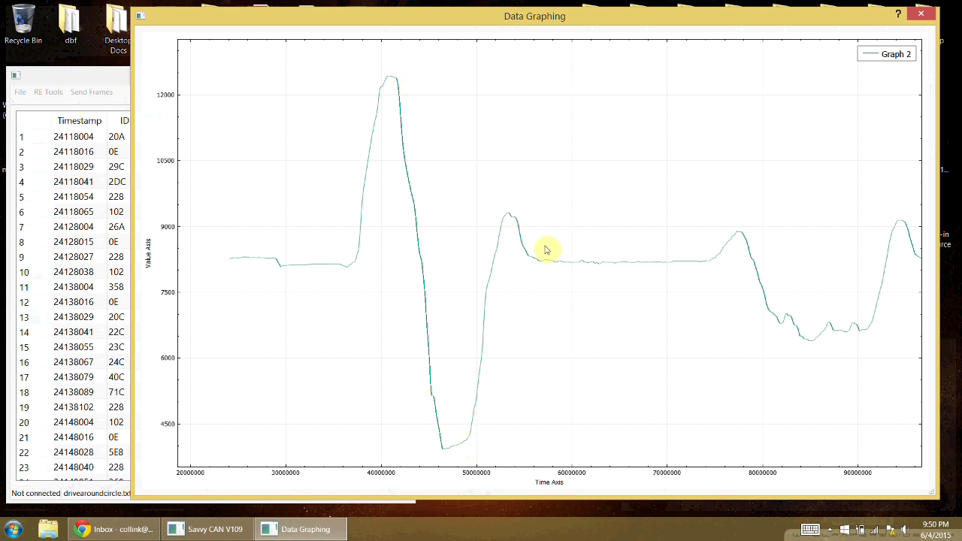
Step: Zoom in on the green graph's flat end near time 151000000 to read its resting value
{"action": "left_click_drag", "start_coordinate": [725, 282], "coordinate": [356, 271]}
{"action": "left_click_drag", "start_coordinate": [668, 290], "coordinate": [354, 331]}
{"action": "scroll", "coordinate": [608, 301], "scroll_direction": "up", "scroll_amount": 3}
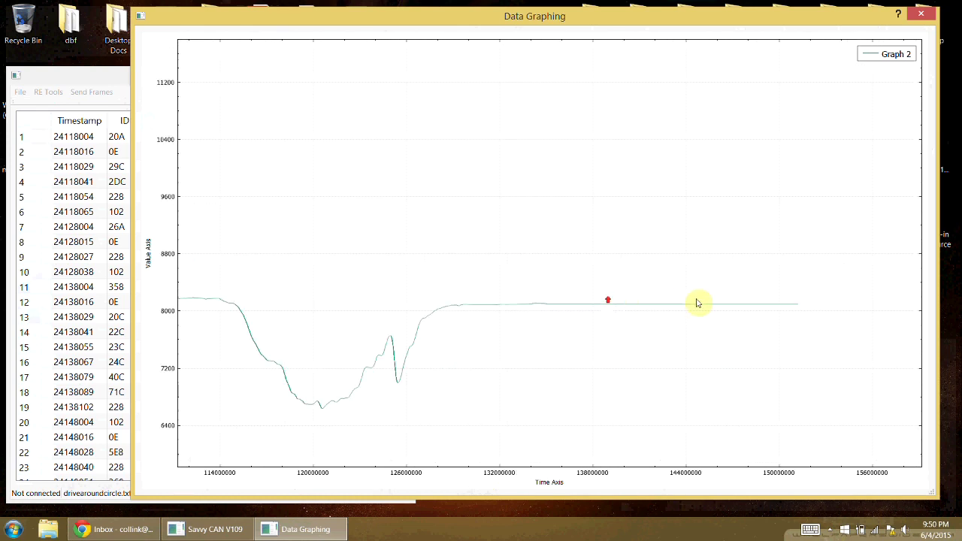
{"action": "scroll", "coordinate": [779, 304], "scroll_direction": "up", "scroll_amount": 1}
{"action": "scroll", "coordinate": [778, 304], "scroll_direction": "up", "scroll_amount": 5}
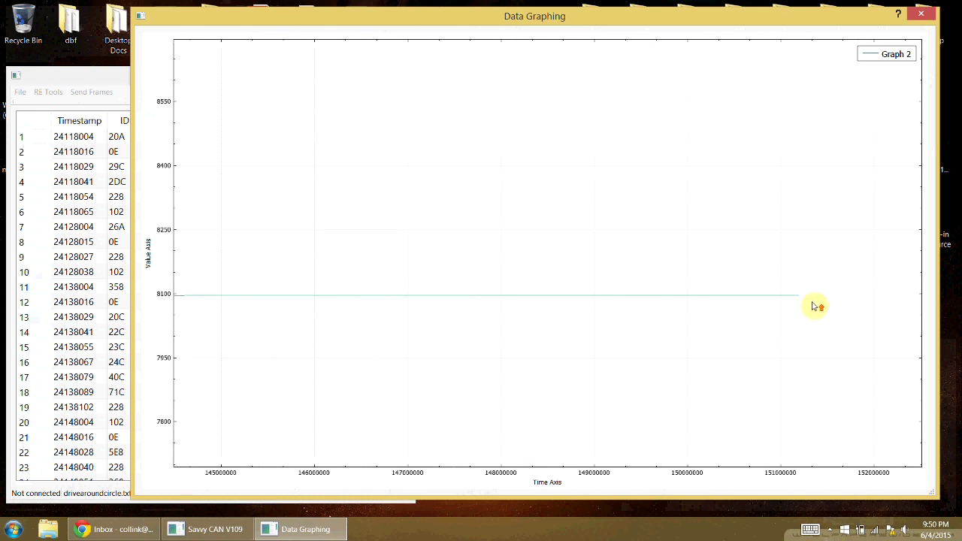
{"action": "scroll", "coordinate": [765, 284], "scroll_direction": "up", "scroll_amount": 4}
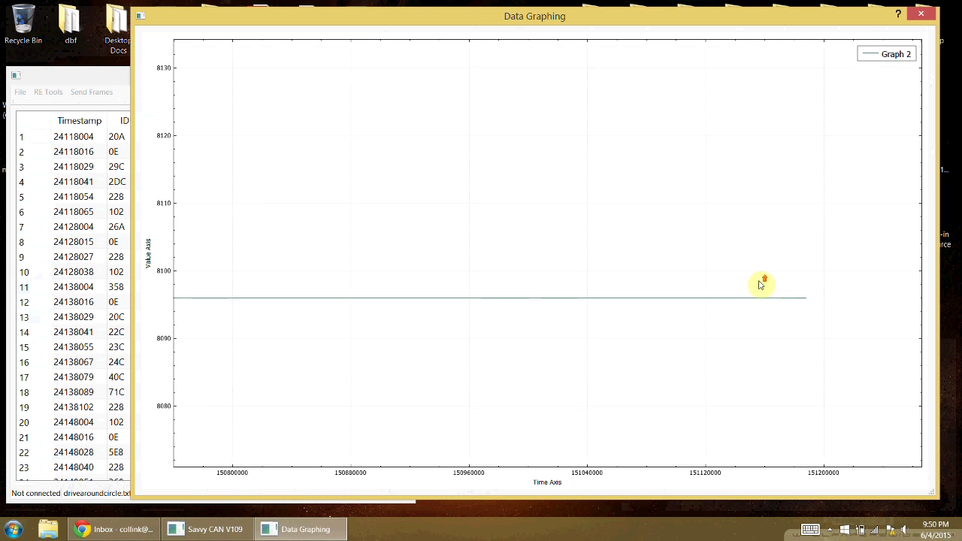
{"action": "scroll", "coordinate": [763, 299], "scroll_direction": "up", "scroll_amount": 2}
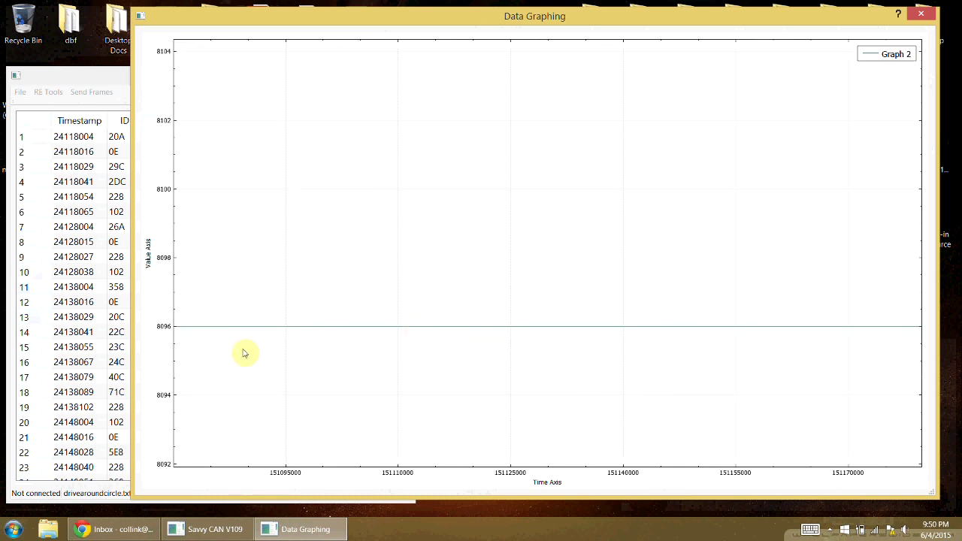
Step: Edit the green 0xE graph so its bias is -8096, keeping its data 0-1, mask, scale and stride
{"action": "scroll", "coordinate": [348, 258], "scroll_direction": "down", "scroll_amount": 20}
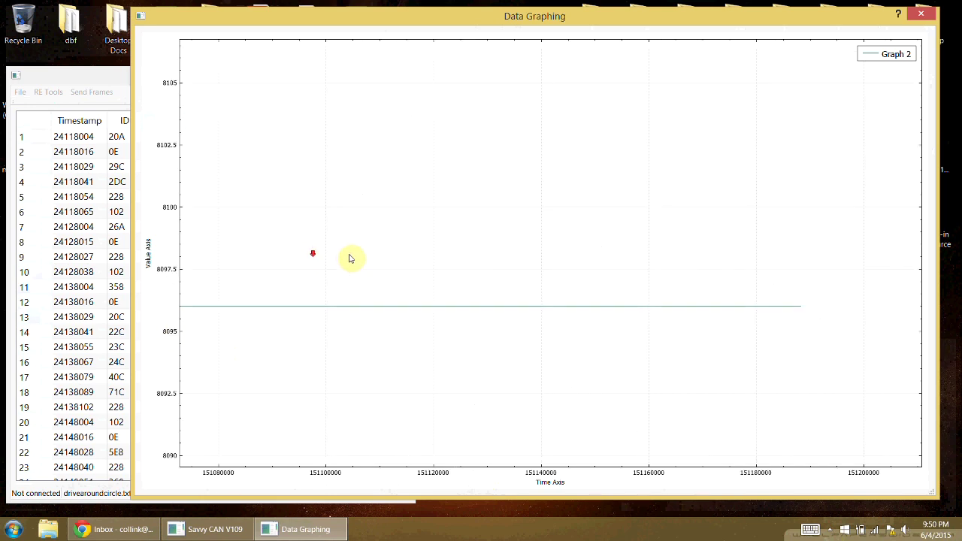
{"action": "scroll", "coordinate": [464, 280], "scroll_direction": "down", "scroll_amount": 10}
{"action": "left_click", "coordinate": [591, 257]}
{"action": "right_click", "coordinate": [591, 261]}
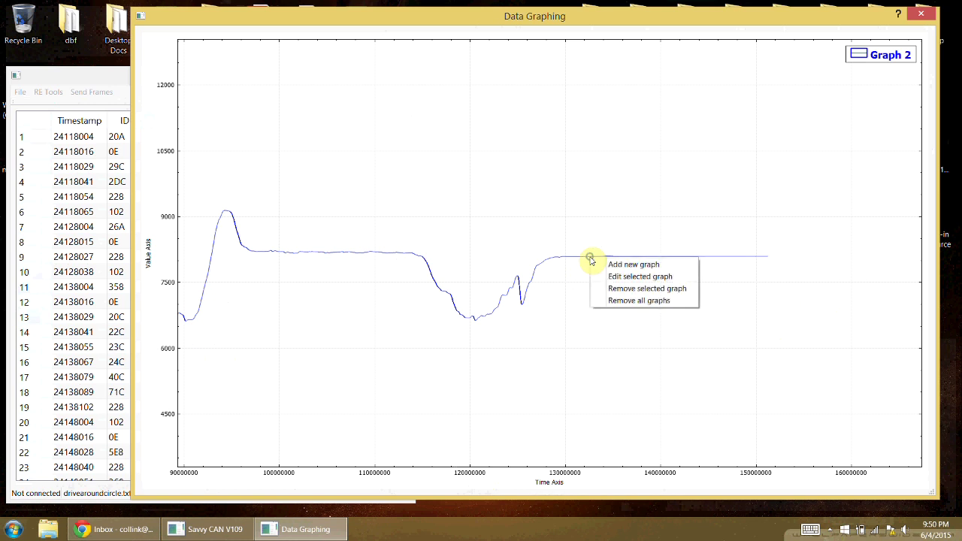
{"action": "left_click", "coordinate": [633, 277]}
{"action": "left_click", "coordinate": [469, 285]}
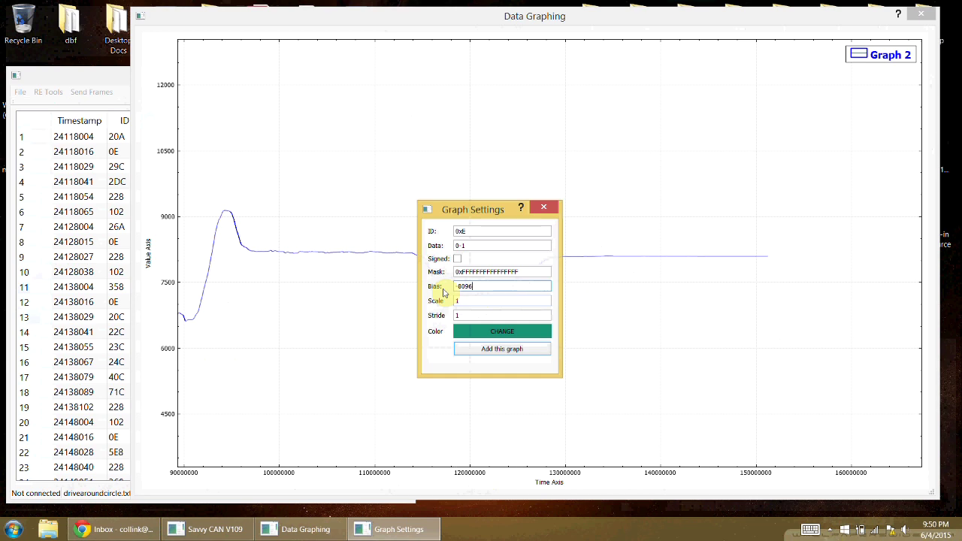
{"action": "key", "text": "Return"}
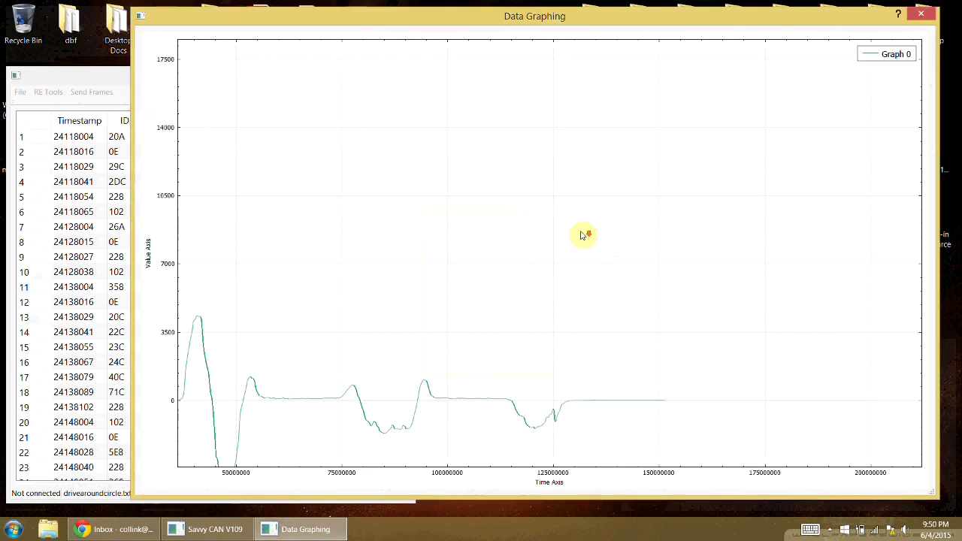
{"action": "scroll", "coordinate": [575, 237], "scroll_direction": "down", "scroll_amount": 4}
{"action": "scroll", "coordinate": [391, 283], "scroll_direction": "up", "scroll_amount": 10}
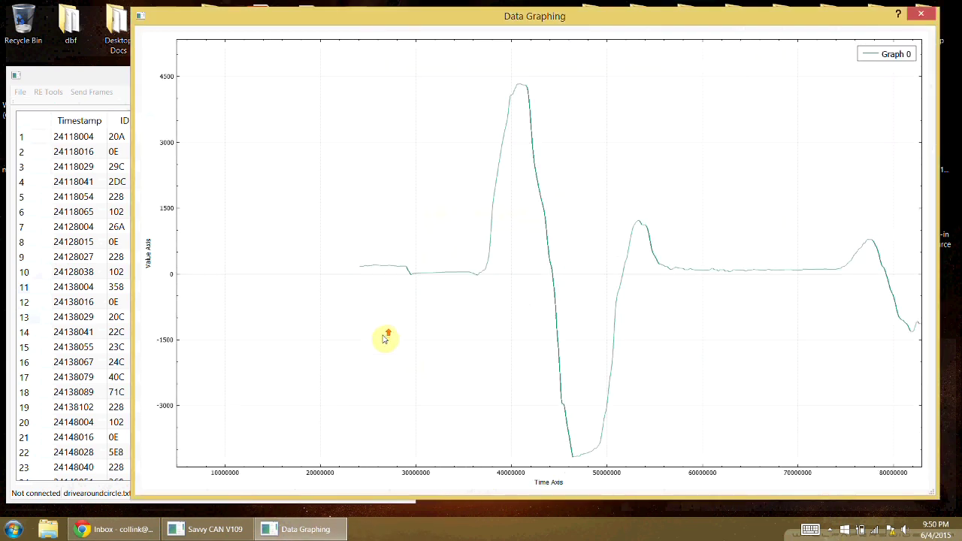
{"action": "scroll", "coordinate": [448, 290], "scroll_direction": "down", "scroll_amount": 1}
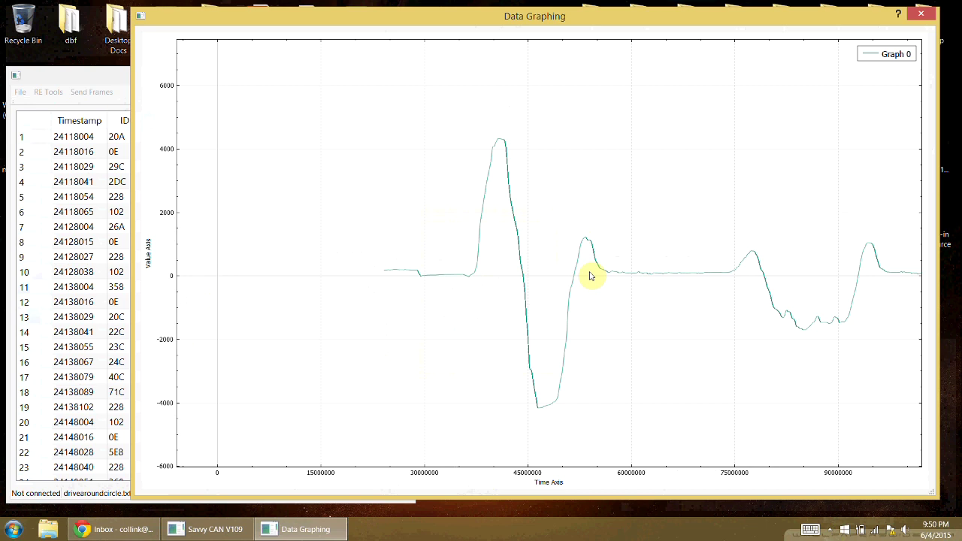
Step: Examine the bias-corrected graph along the time axis, comparing its peaks, troughs and flat end near 150000000 with the zero line
{"action": "left_click_drag", "start_coordinate": [676, 283], "coordinate": [446, 277]}
{"action": "mouse_move", "coordinate": [726, 300]}
{"action": "left_mouse_down"}
{"action": "mouse_move", "coordinate": [501, 286]}
{"action": "mouse_move", "coordinate": [556, 305]}
{"action": "left_mouse_up"}
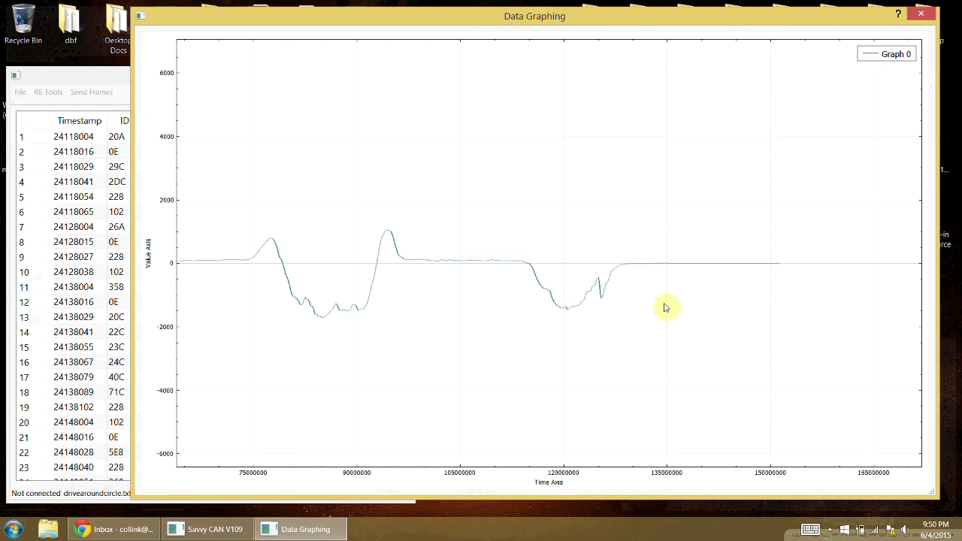
{"action": "left_click_drag", "start_coordinate": [684, 301], "coordinate": [638, 266]}
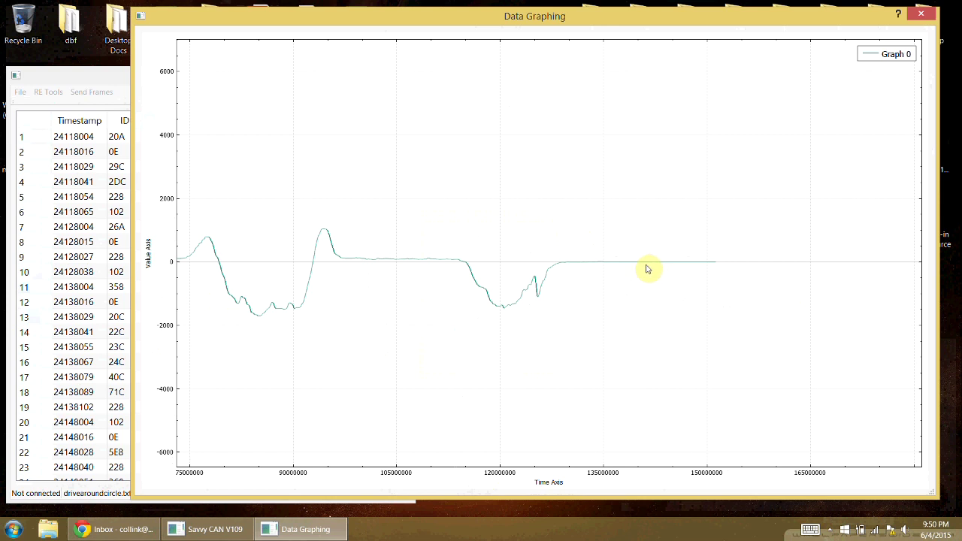
{"action": "left_click_drag", "start_coordinate": [389, 302], "coordinate": [676, 292]}
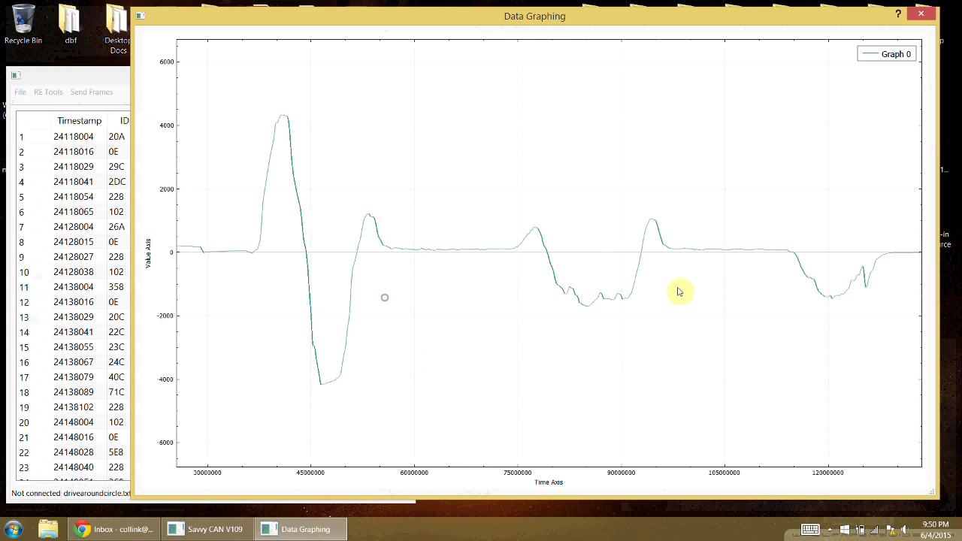
{"action": "left_click_drag", "start_coordinate": [405, 278], "coordinate": [599, 284]}
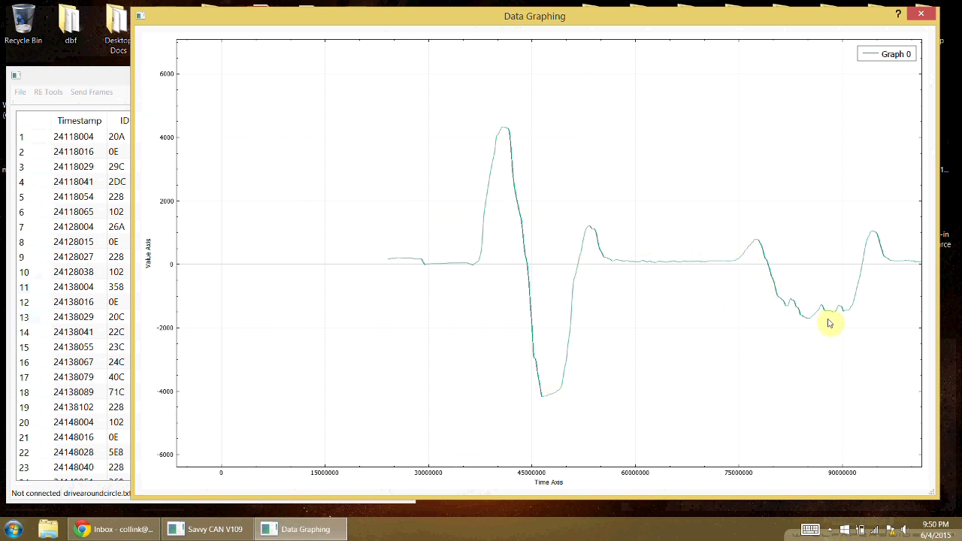
{"action": "left_click_drag", "start_coordinate": [849, 323], "coordinate": [458, 339]}
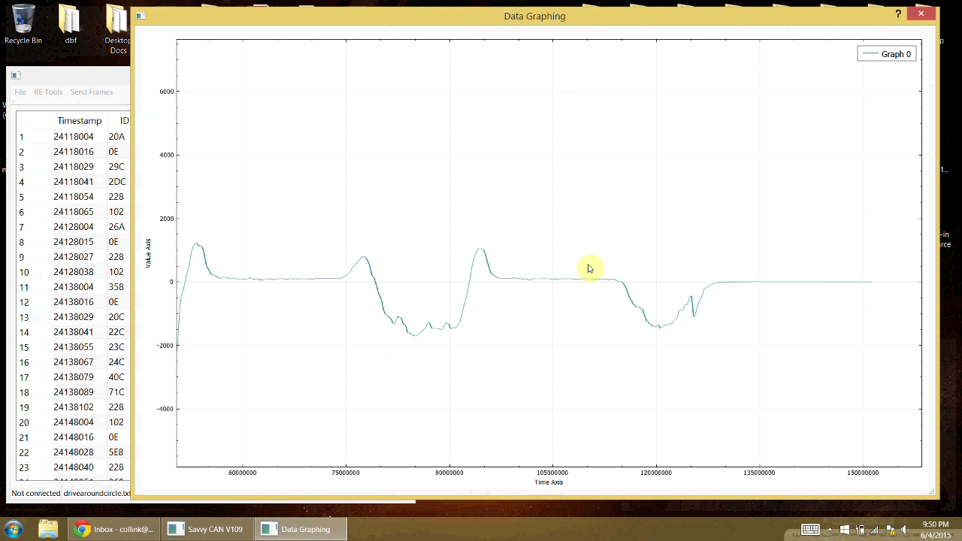
{"action": "scroll", "coordinate": [590, 295], "scroll_direction": "down", "scroll_amount": 2}
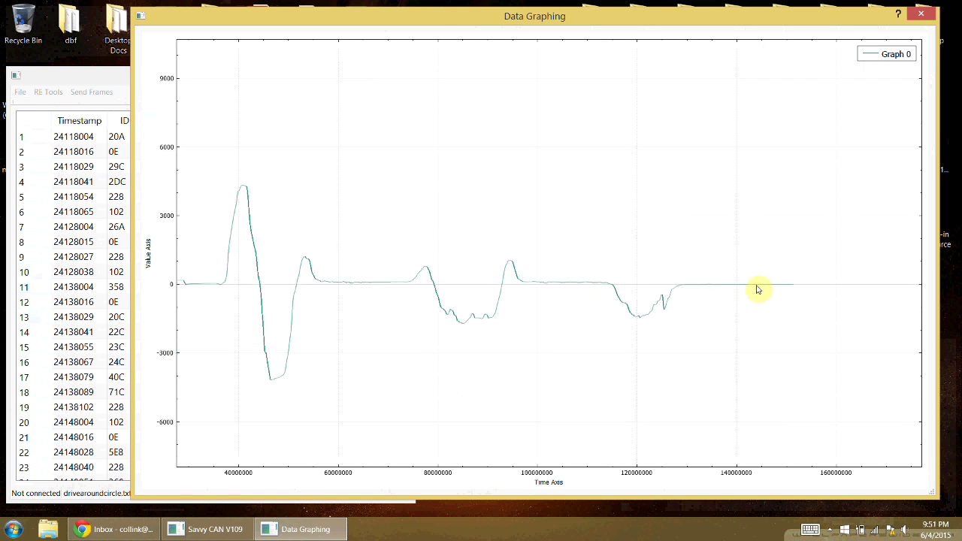
{"action": "left_click_drag", "start_coordinate": [348, 282], "coordinate": [627, 283]}
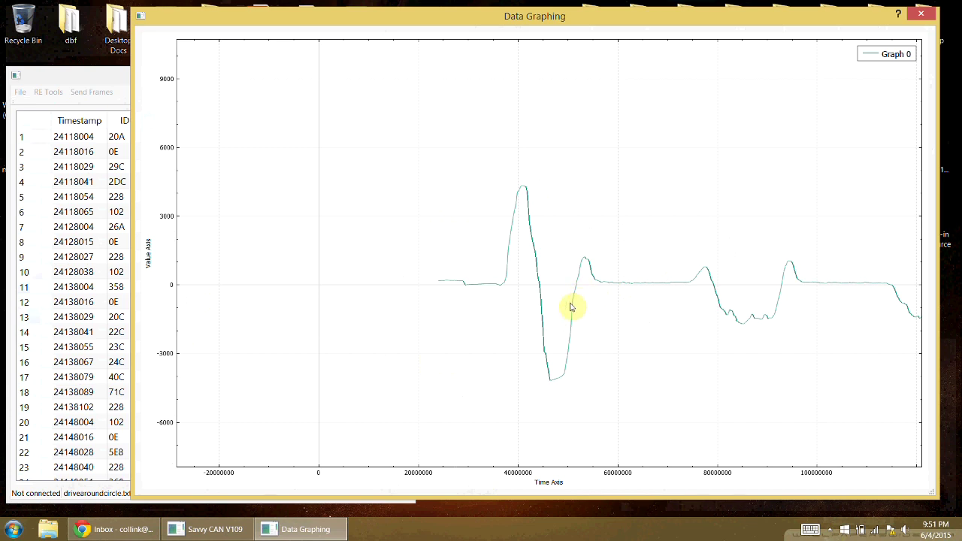
{"action": "left_click_drag", "start_coordinate": [643, 301], "coordinate": [398, 291]}
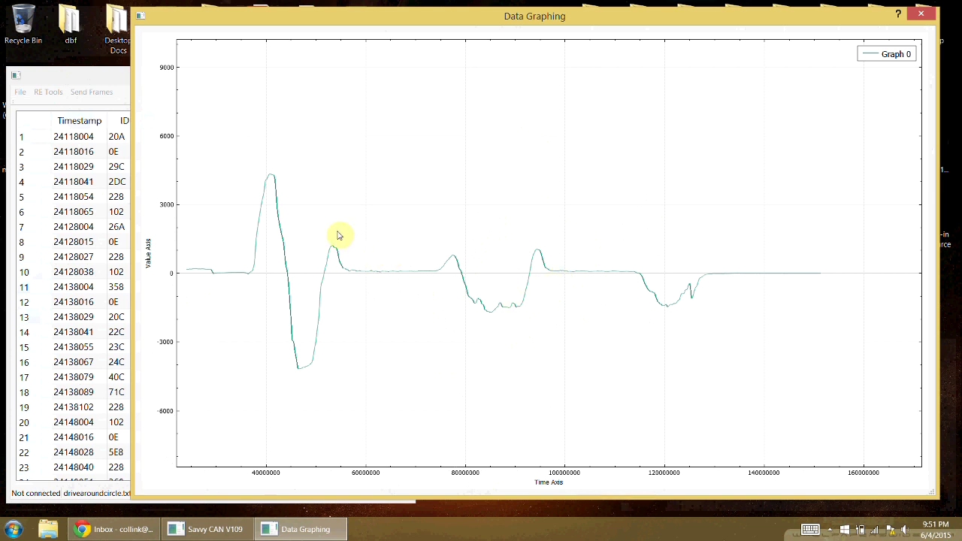
Step: Zoom in on the graph's first peak near time 41000000 to read its maximum value
{"action": "scroll", "coordinate": [261, 174], "scroll_direction": "up", "scroll_amount": 4}
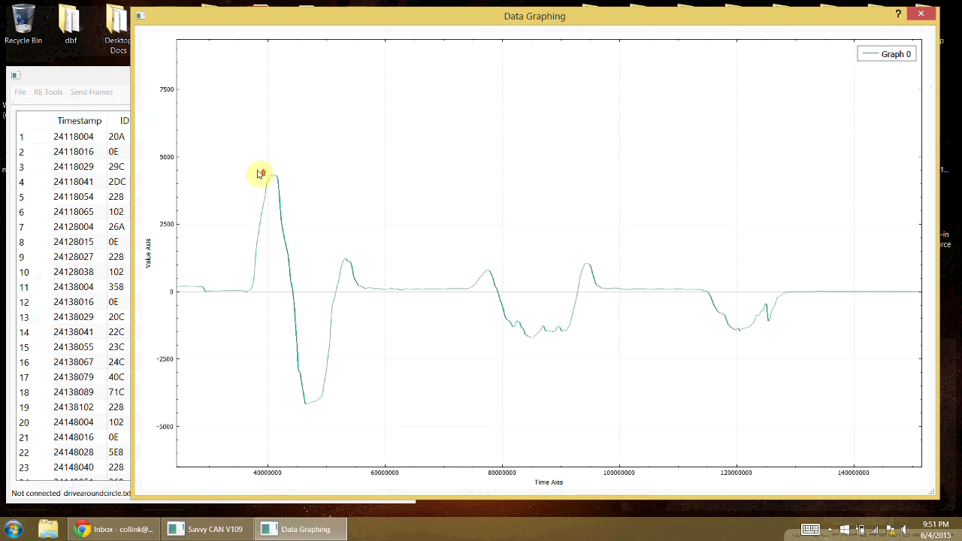
{"action": "scroll", "coordinate": [261, 173], "scroll_direction": "up", "scroll_amount": 15}
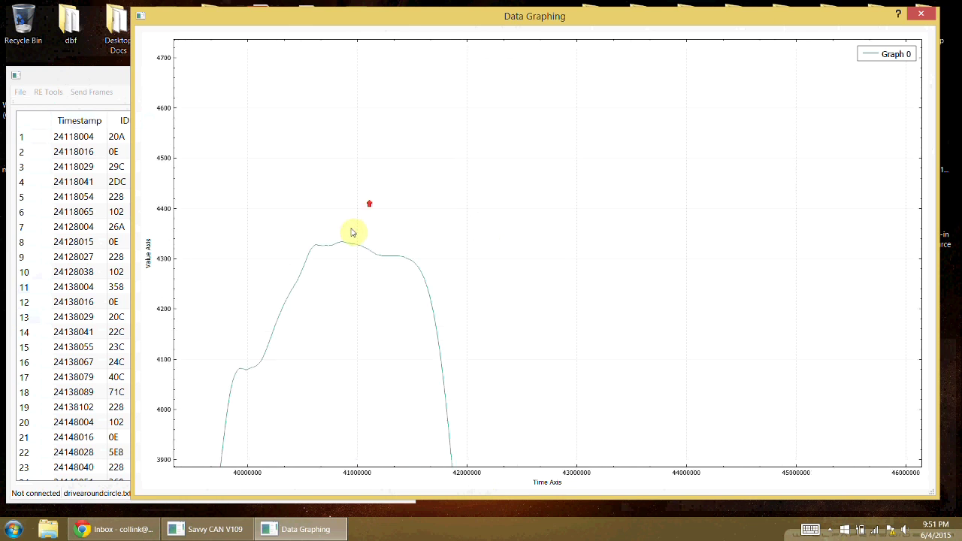
{"action": "scroll", "coordinate": [338, 253], "scroll_direction": "up", "scroll_amount": 5}
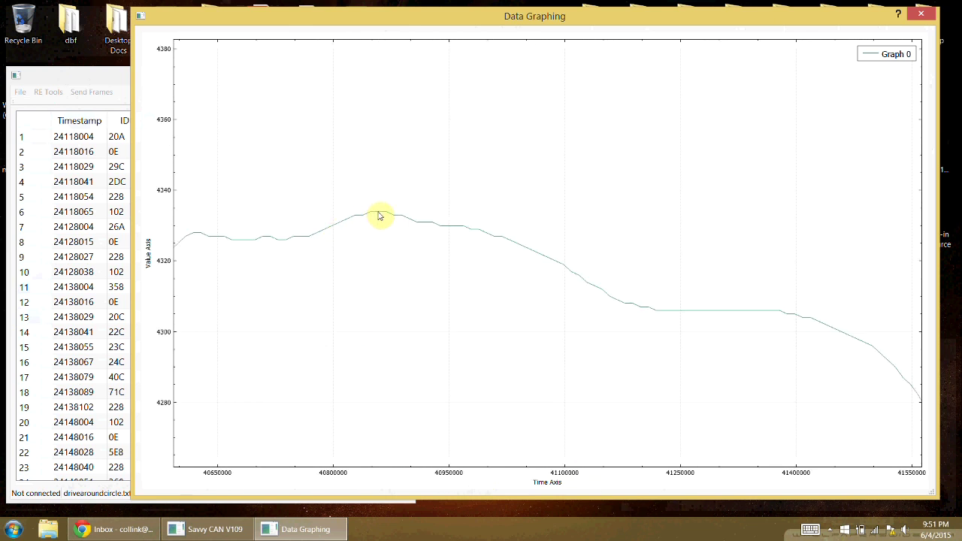
Step: Zoom in on the graph's deepest trough near time 46400000 to read its minimum value, and return to the full curve
{"action": "scroll", "coordinate": [363, 201], "scroll_direction": "down", "scroll_amount": 20}
{"action": "scroll", "coordinate": [396, 316], "scroll_direction": "up", "scroll_amount": 20}
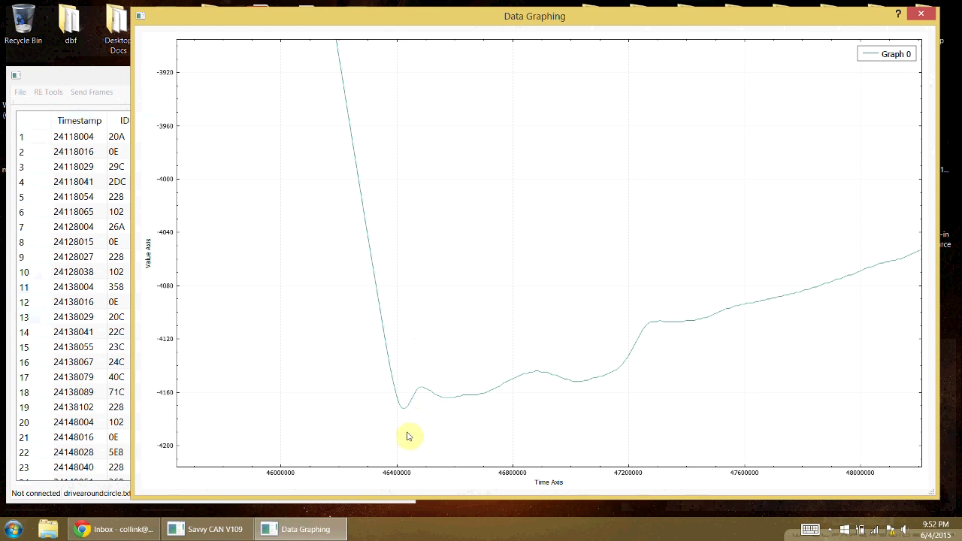
{"action": "scroll", "coordinate": [419, 293], "scroll_direction": "down", "scroll_amount": 3}
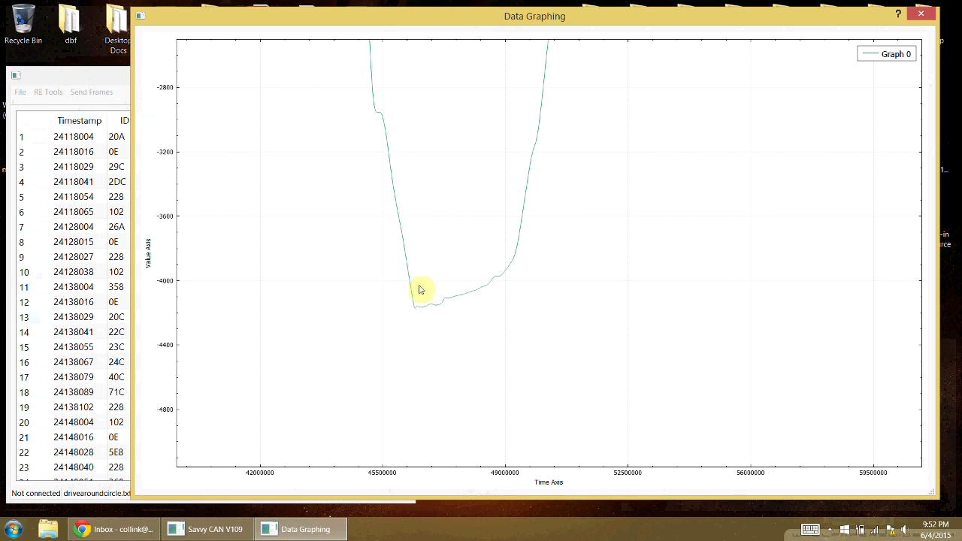
{"action": "scroll", "coordinate": [419, 290], "scroll_direction": "down", "scroll_amount": 5}
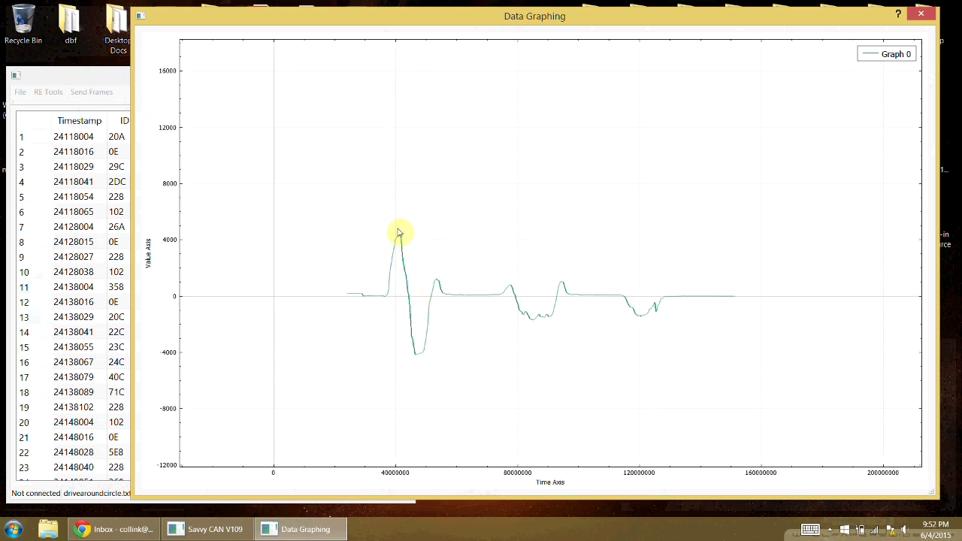
Step: Compare the whole curve's swings and inspect the first peak near time 41000000 at close range once more
{"action": "scroll", "coordinate": [422, 323], "scroll_direction": "up", "scroll_amount": 2}
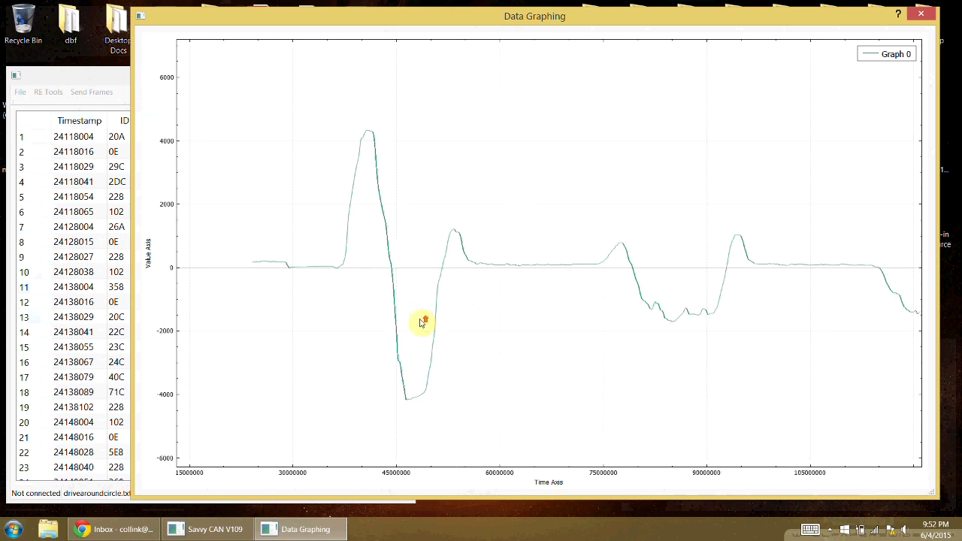
{"action": "scroll", "coordinate": [421, 323], "scroll_direction": "down", "scroll_amount": 2}
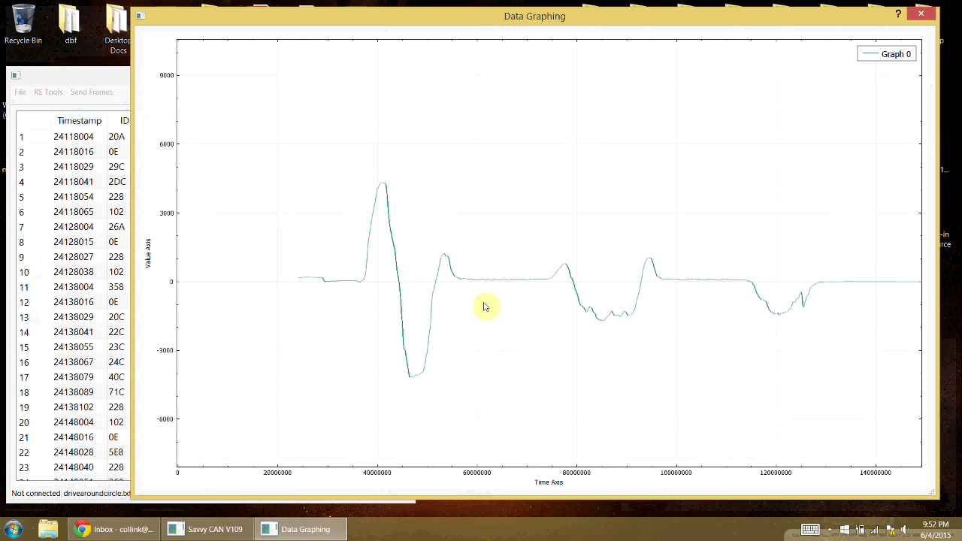
{"action": "left_click_drag", "start_coordinate": [628, 316], "coordinate": [502, 321]}
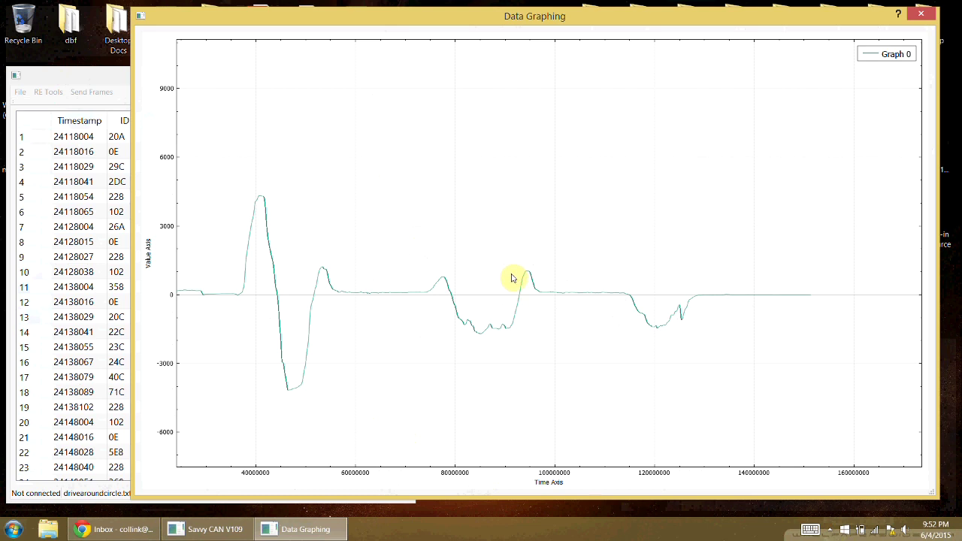
{"action": "scroll", "coordinate": [237, 180], "scroll_direction": "up", "scroll_amount": 1}
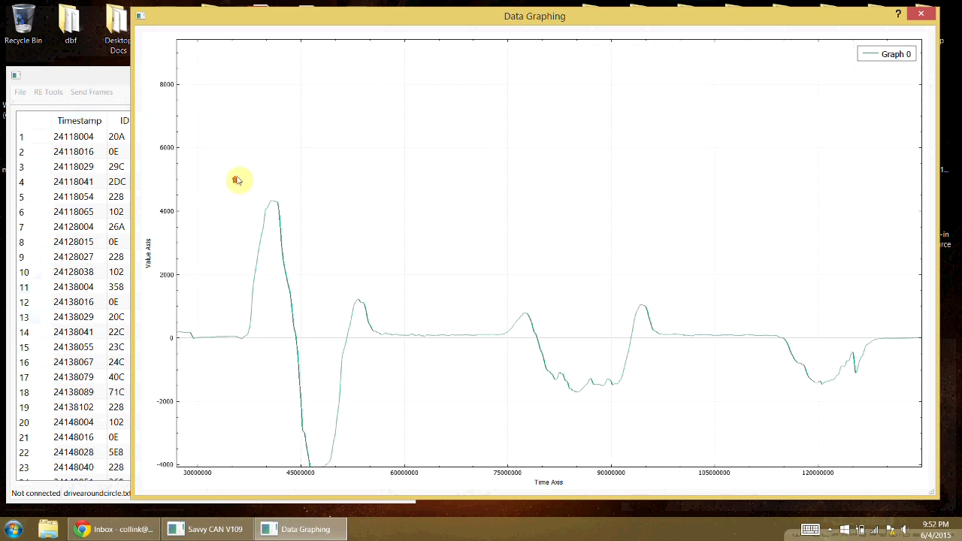
{"action": "scroll", "coordinate": [239, 180], "scroll_direction": "up", "scroll_amount": 3}
{"action": "scroll", "coordinate": [389, 297], "scroll_direction": "up", "scroll_amount": 3}
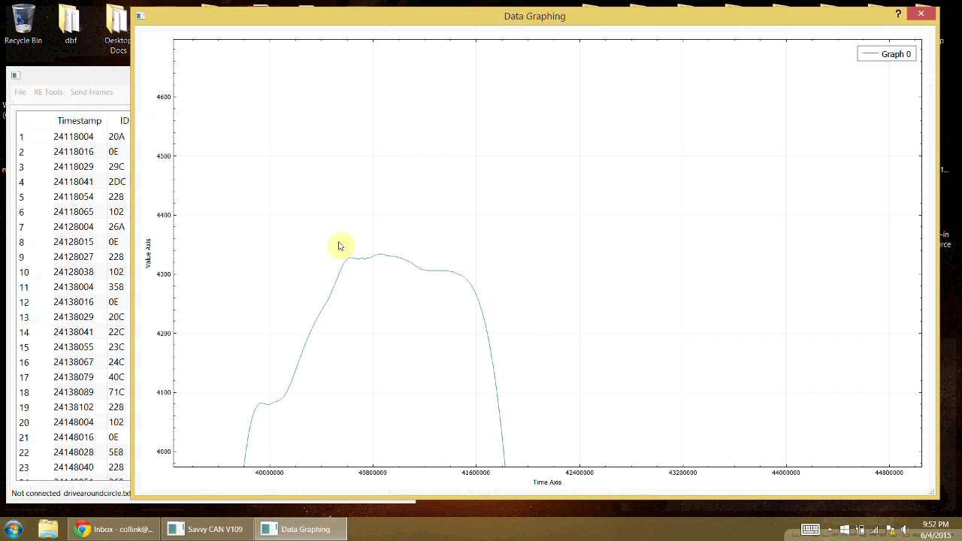
{"action": "scroll", "coordinate": [389, 214], "scroll_direction": "down", "scroll_amount": 5}
{"action": "scroll", "coordinate": [388, 209], "scroll_direction": "down", "scroll_amount": 3}
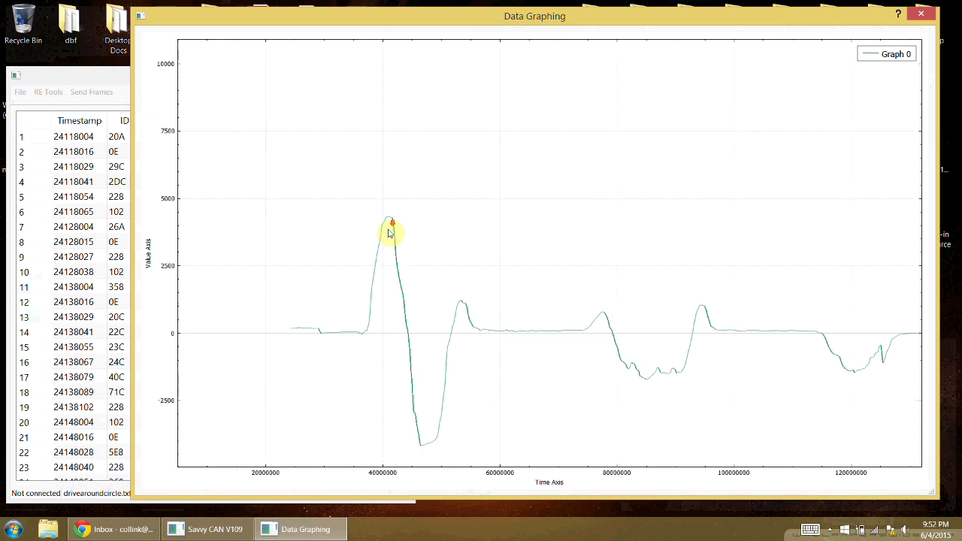
Step: Review the full curve around the zero line a last time and close the Data Graphing window
{"action": "left_click_drag", "start_coordinate": [454, 347], "coordinate": [435, 278]}
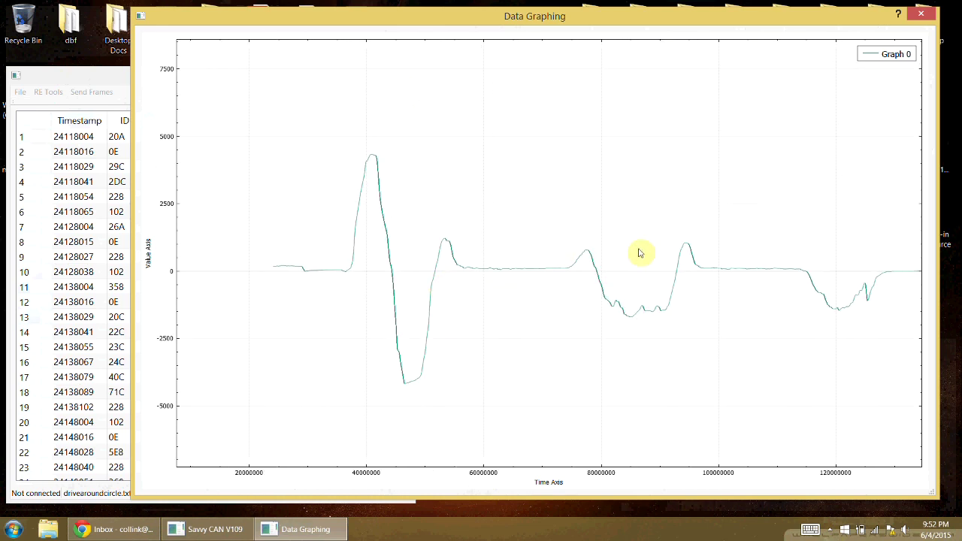
{"action": "left_click_drag", "start_coordinate": [652, 259], "coordinate": [556, 283]}
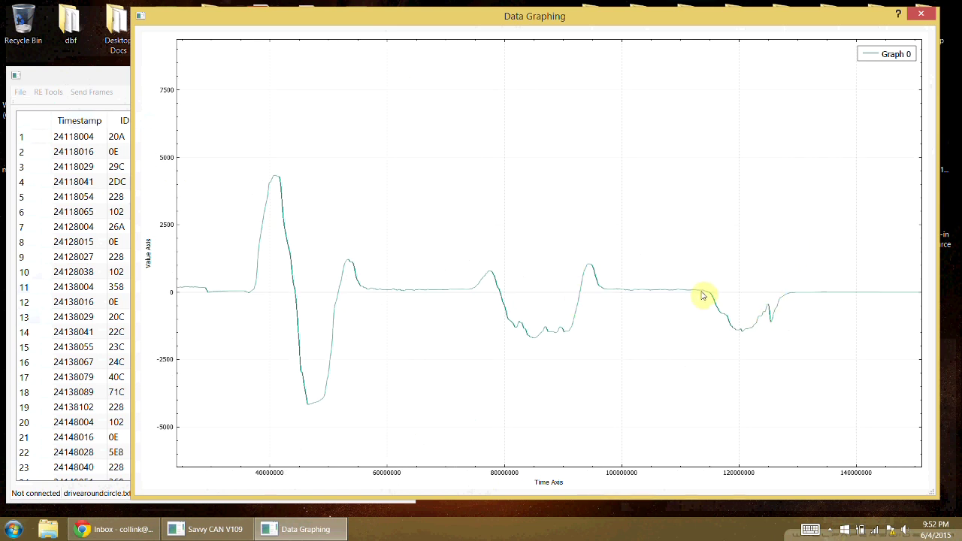
{"action": "left_click", "coordinate": [921, 15]}
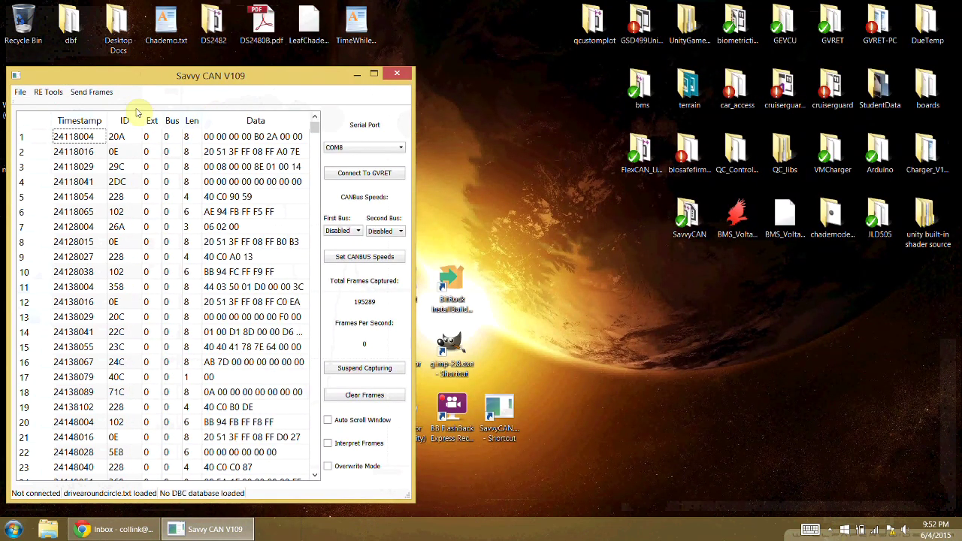
Step: Open the custom Frame Sender to view its grid columns and controls, and close it
{"action": "left_click", "coordinate": [51, 92]}
{"action": "mouse_move", "coordinate": [86, 93]}
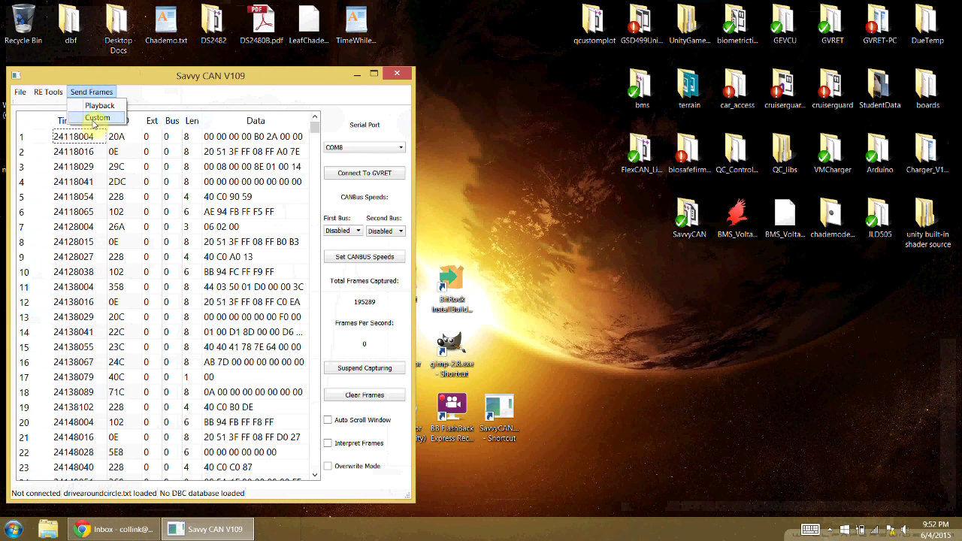
{"action": "left_click", "coordinate": [96, 119]}
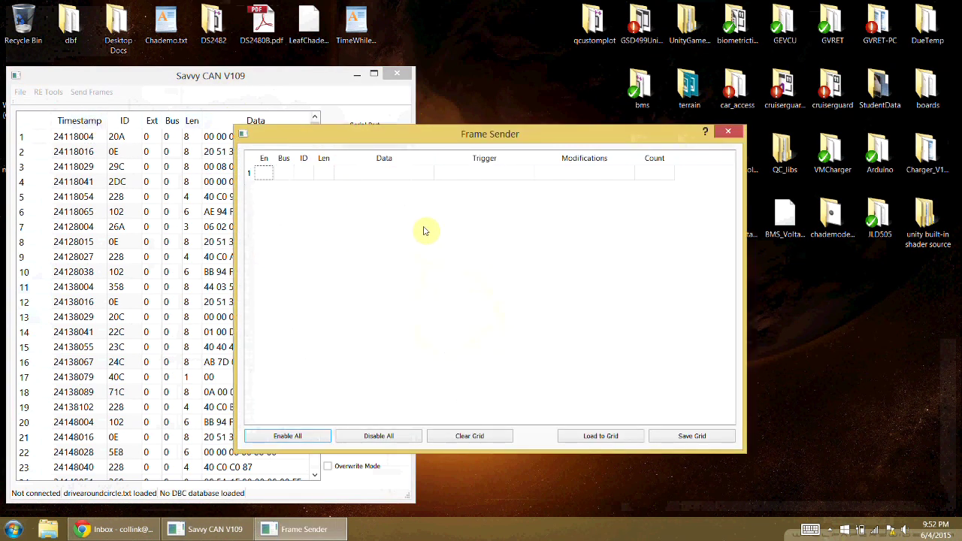
{"action": "left_click", "coordinate": [727, 132]}
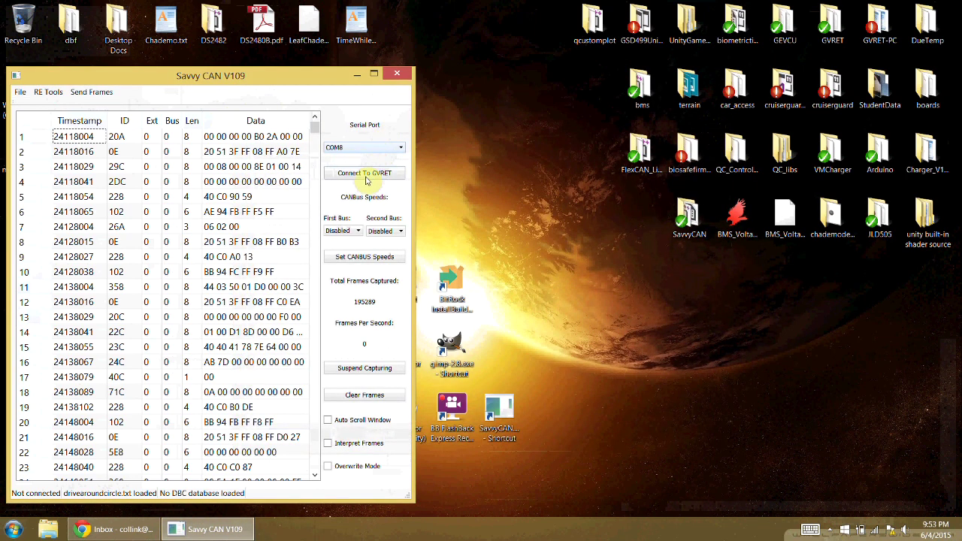
{"action": "left_click", "coordinate": [84, 95]}
{"action": "mouse_move", "coordinate": [47, 95]}
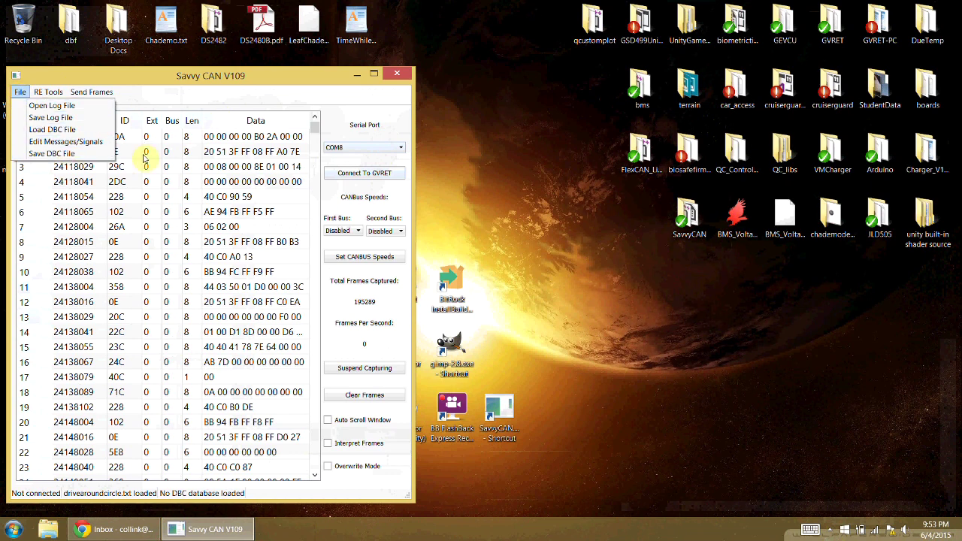
{"action": "left_click", "coordinate": [259, 75]}
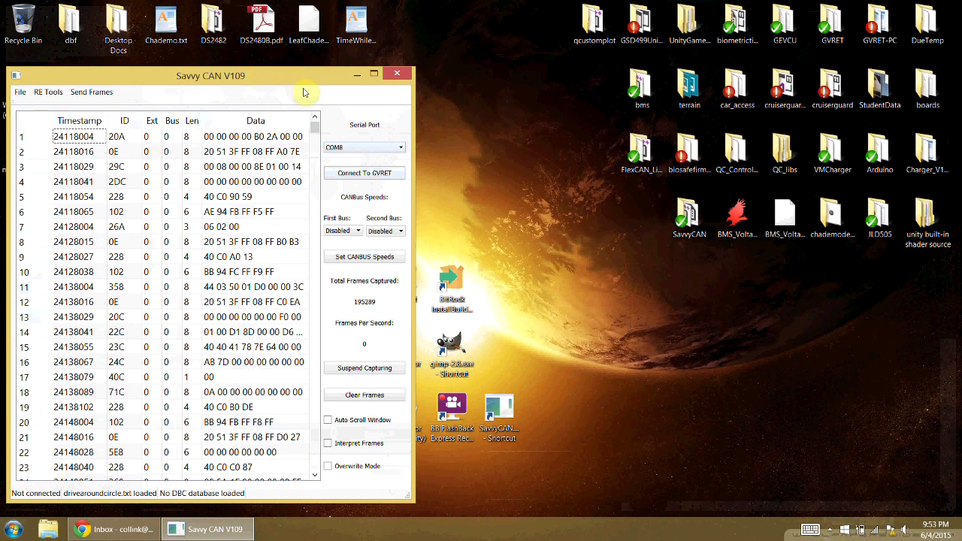
Step: Move the main Savvy CAN window toward the middle of the desktop
{"action": "left_click_drag", "start_coordinate": [301, 75], "coordinate": [463, 37]}
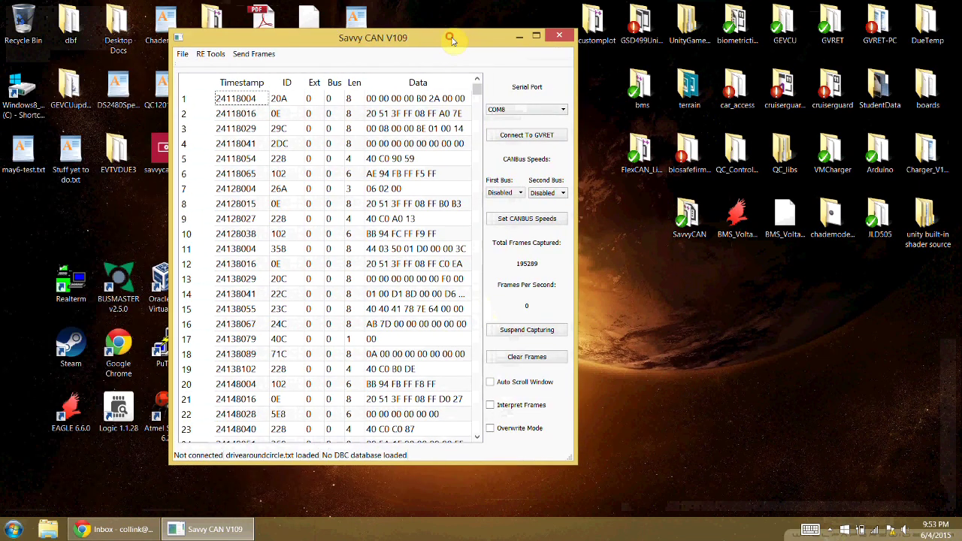
{"action": "left_click", "coordinate": [829, 530]}
{"action": "right_click", "coordinate": [810, 468]}
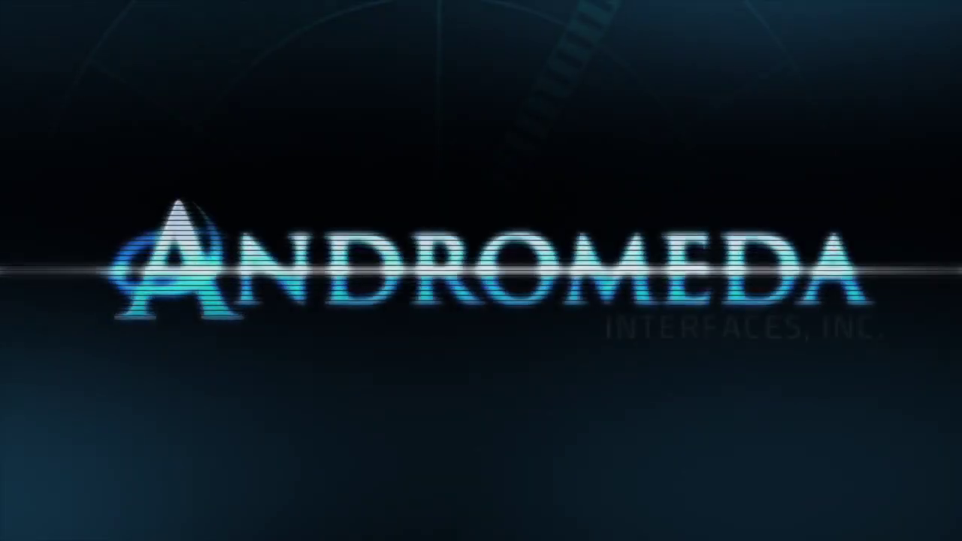